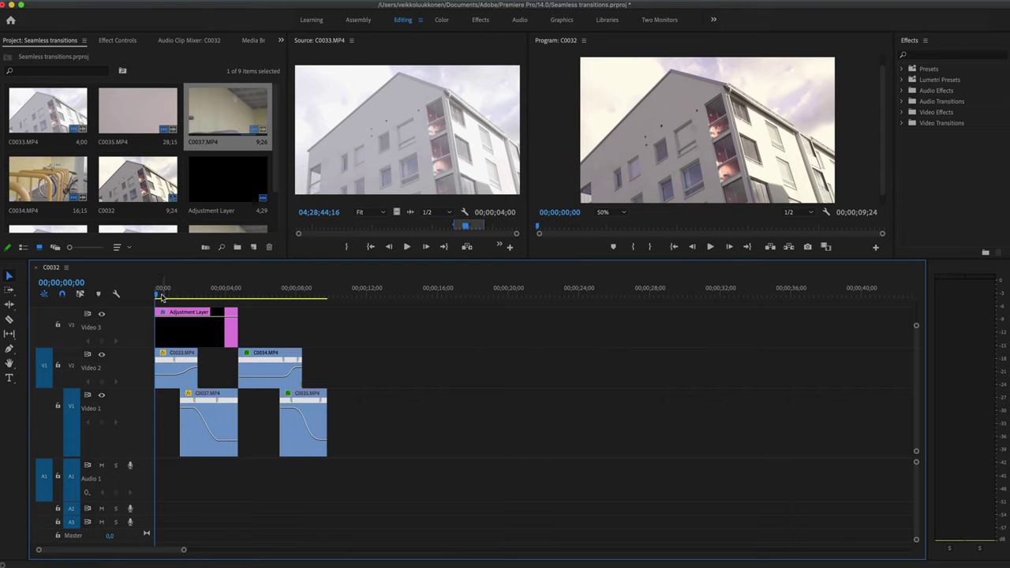
Step: Review the existing sequence by replaying and scrubbing it from the start
{"action": "key", "text": "space"}
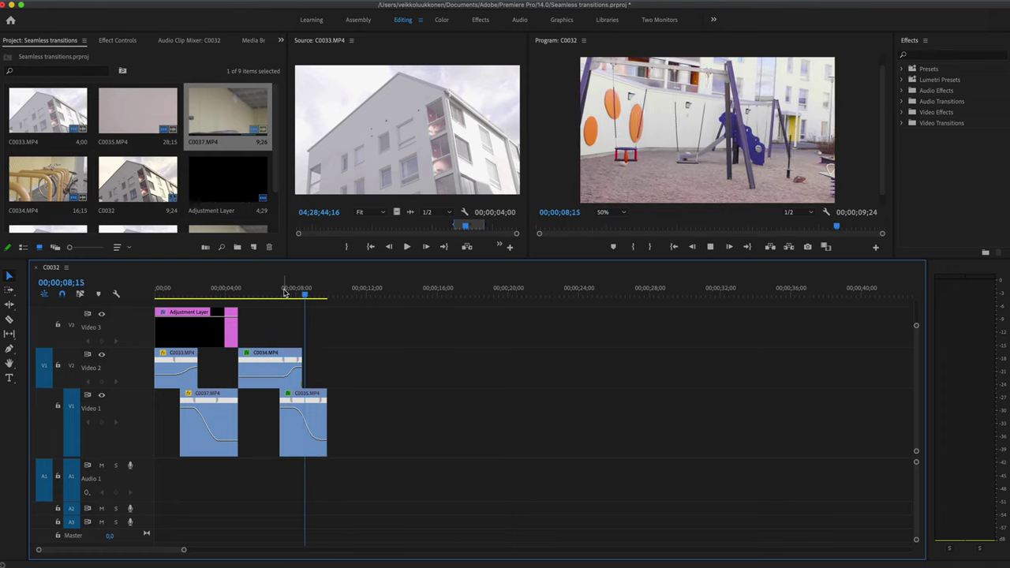
{"action": "key", "text": "space"}
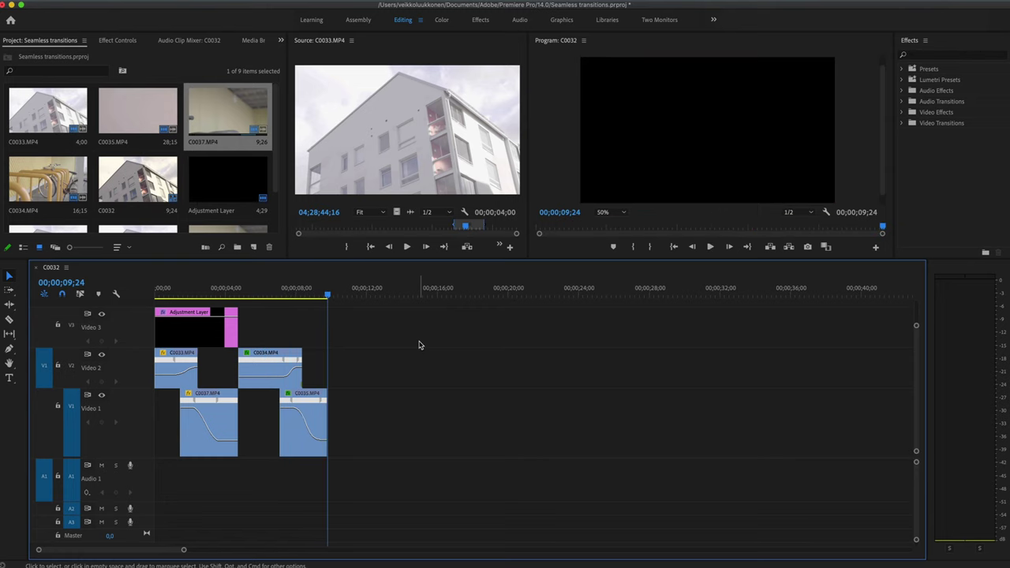
{"action": "key", "text": "space"}
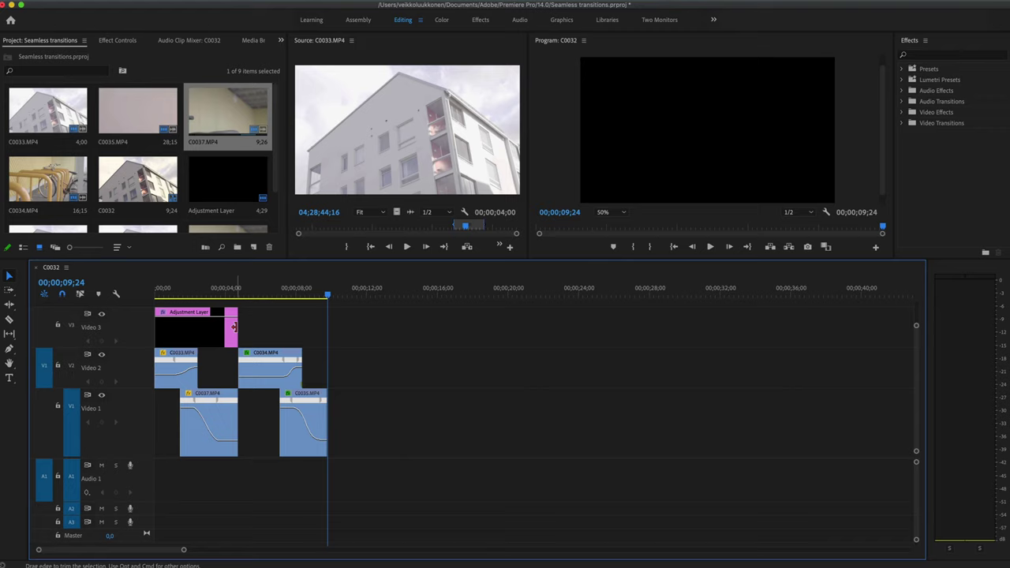
{"action": "left_click_drag", "start_coordinate": [163, 289], "coordinate": [227, 304]}
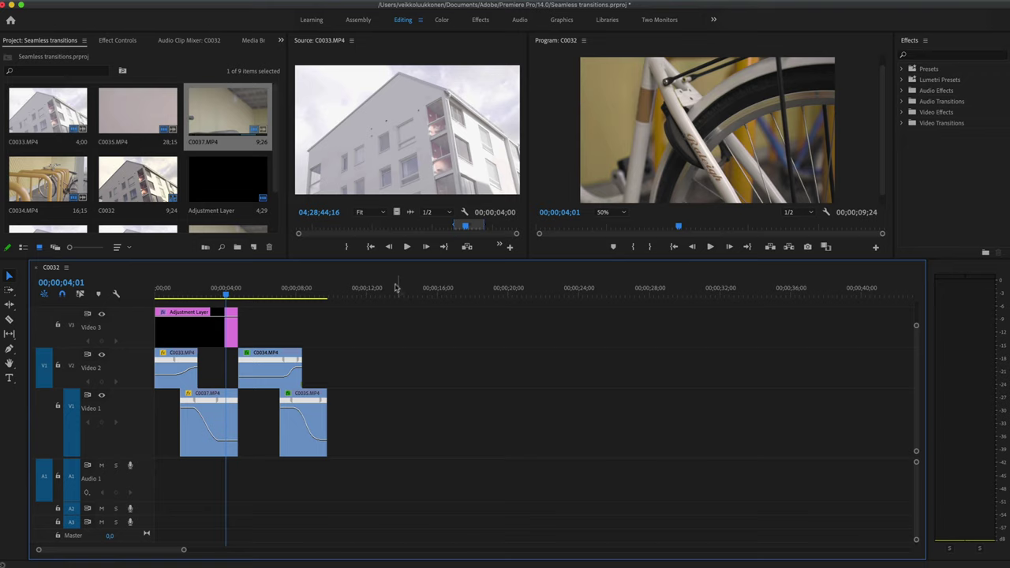
{"action": "left_click", "coordinate": [423, 293]}
{"action": "left_click", "coordinate": [455, 292]}
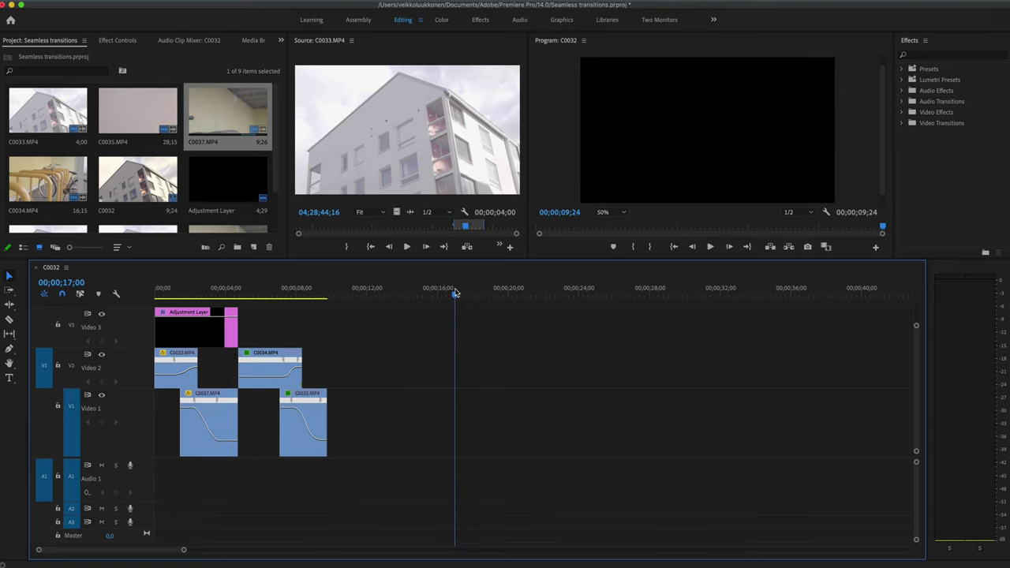
{"action": "left_click", "coordinate": [156, 292]}
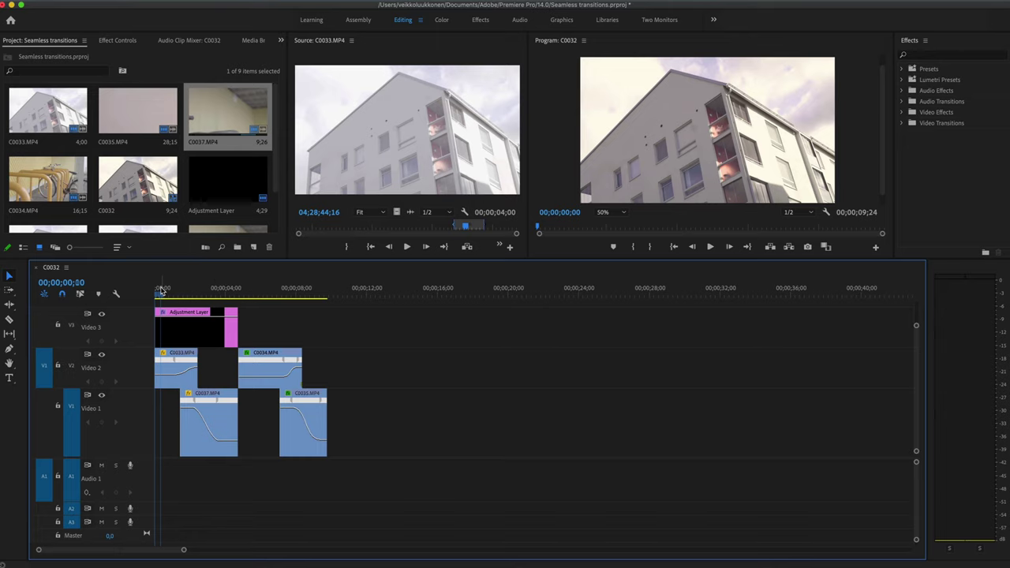
{"action": "left_click_drag", "start_coordinate": [163, 290], "coordinate": [379, 289]}
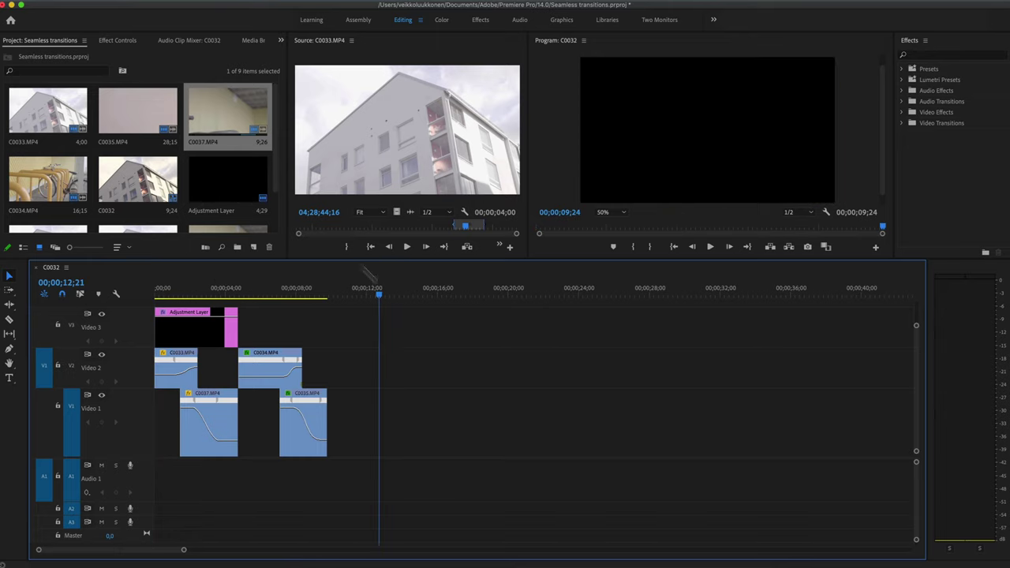
Step: Place a video-only C0033 building clip on Video 2 at about 15;10, then preview it
{"action": "left_click", "coordinate": [54, 113]}
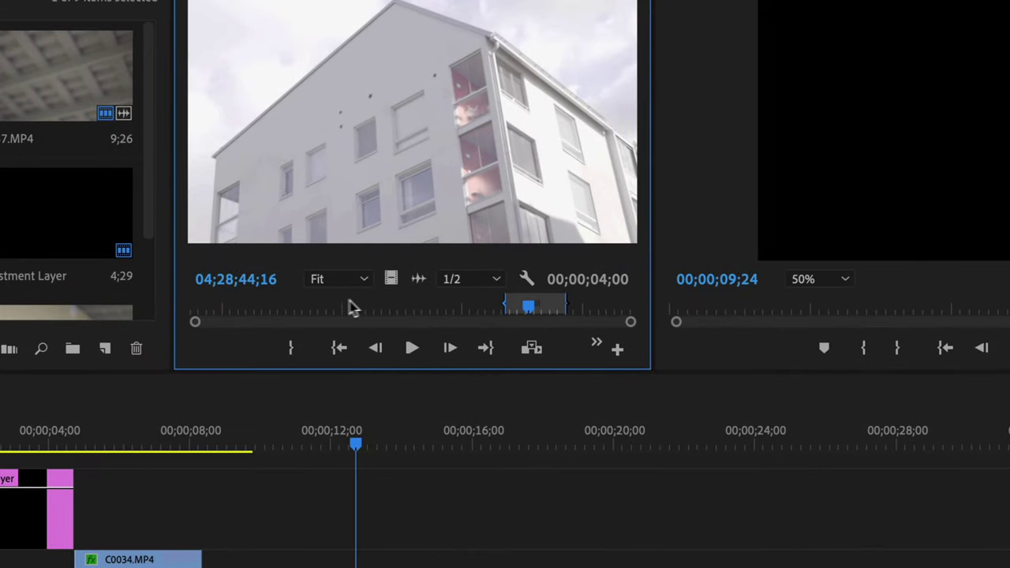
{"action": "left_click_drag", "start_coordinate": [351, 308], "coordinate": [527, 324]}
{"action": "left_click_drag", "start_coordinate": [511, 190], "coordinate": [445, 567]}
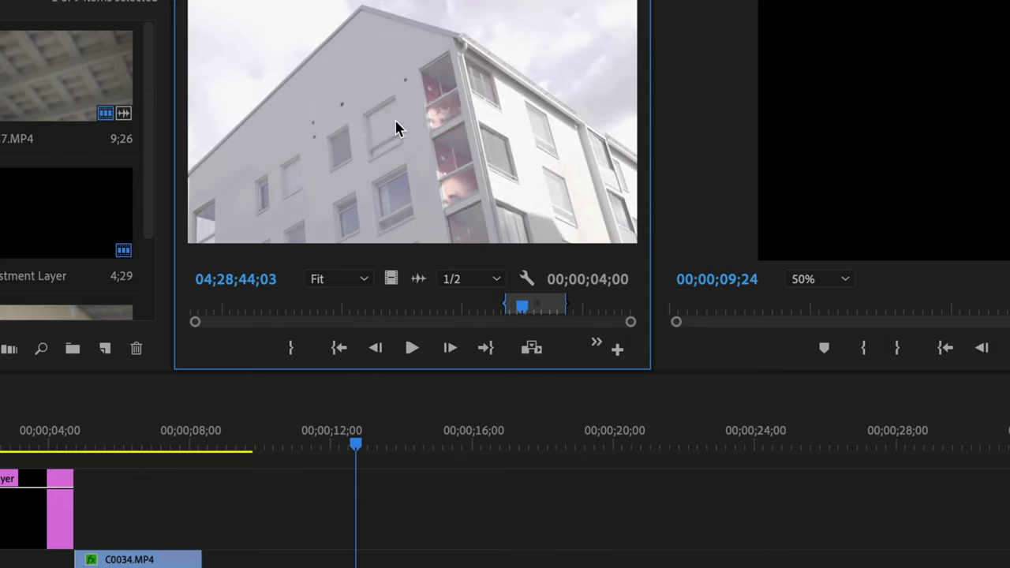
{"action": "left_click_drag", "start_coordinate": [424, 360], "coordinate": [431, 373]}
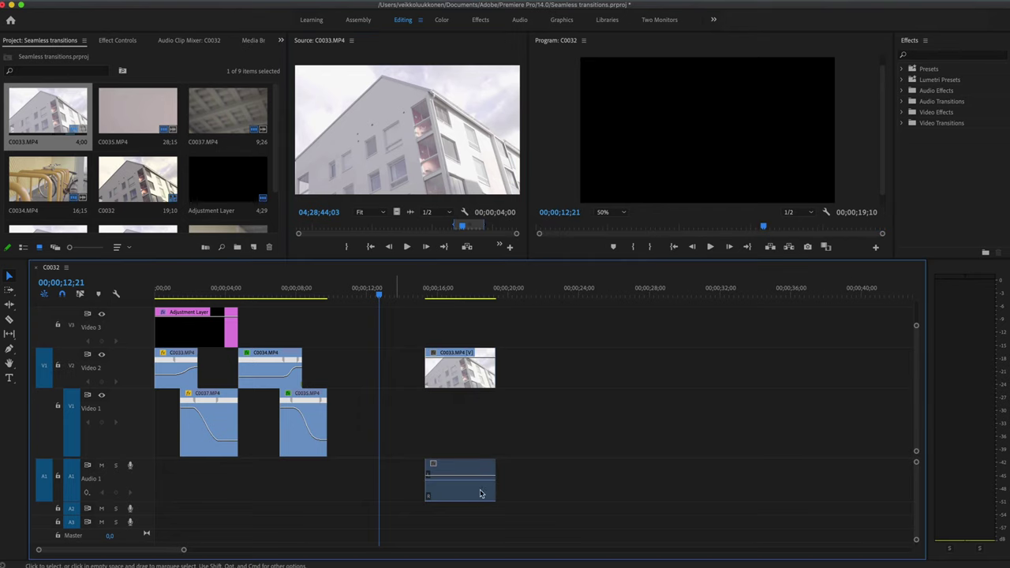
{"action": "left_click", "coordinate": [430, 485], "text": "alt"}
{"action": "key", "text": "BackSpace"}
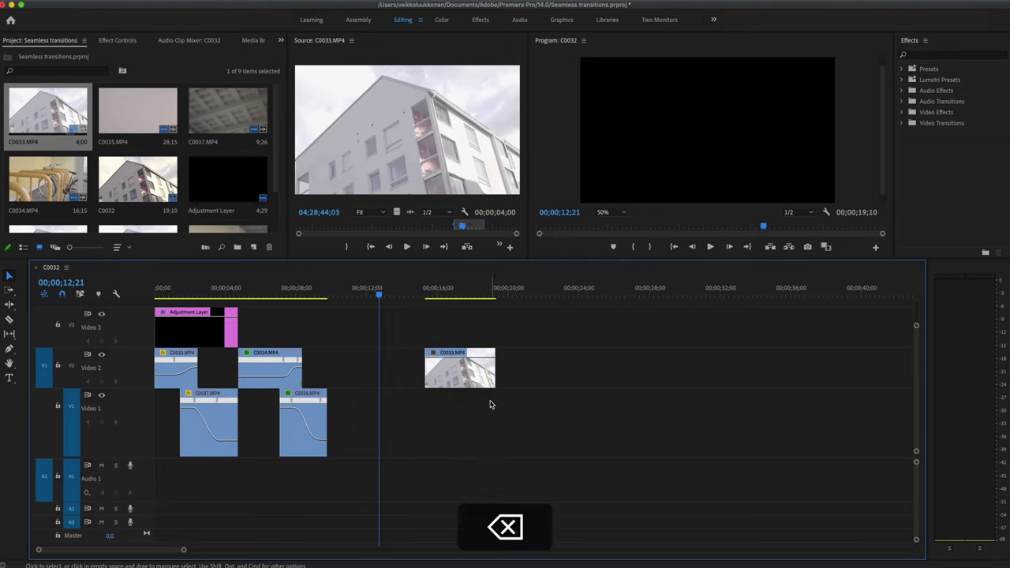
{"action": "left_click", "coordinate": [429, 295]}
{"action": "mouse_move", "coordinate": [429, 296]}
{"action": "left_mouse_down"}
{"action": "mouse_move", "coordinate": [487, 297]}
{"action": "mouse_move", "coordinate": [428, 304]}
{"action": "left_mouse_up"}
{"action": "key", "text": "space"}
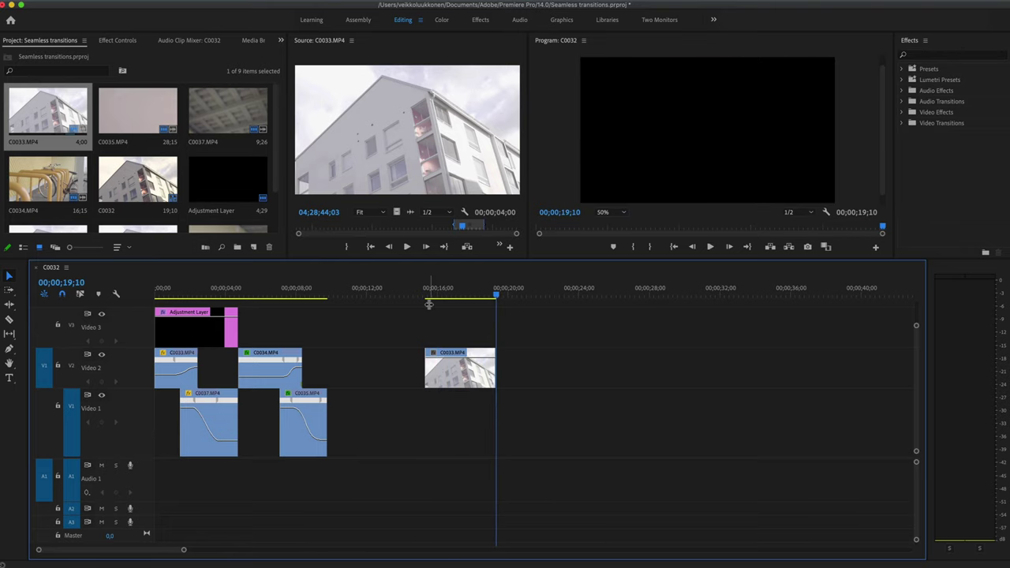
Step: Add the C0037 bike clip after the building clip and delete its audio
{"action": "left_click", "coordinate": [210, 123]}
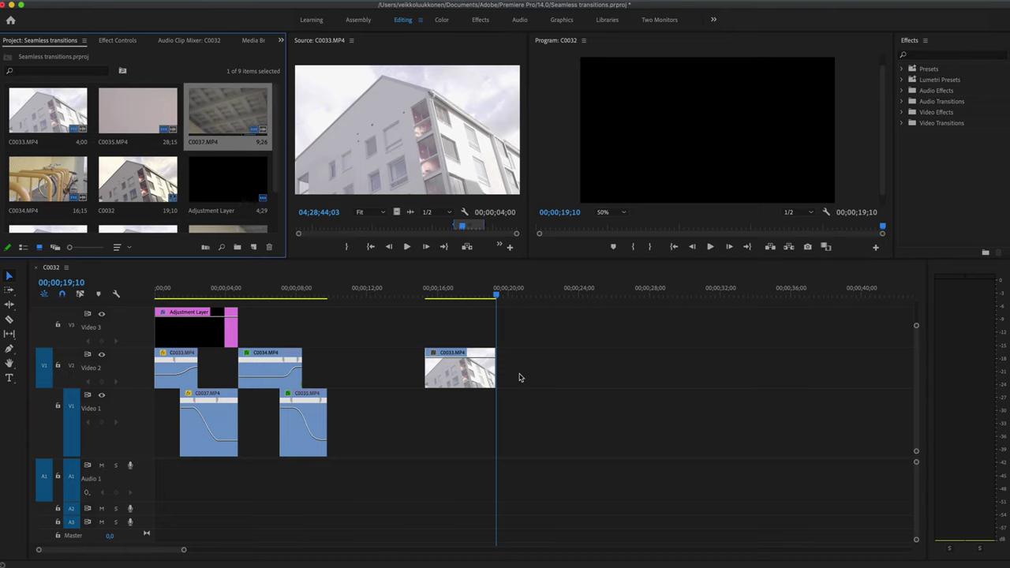
{"action": "double_click", "coordinate": [229, 111]}
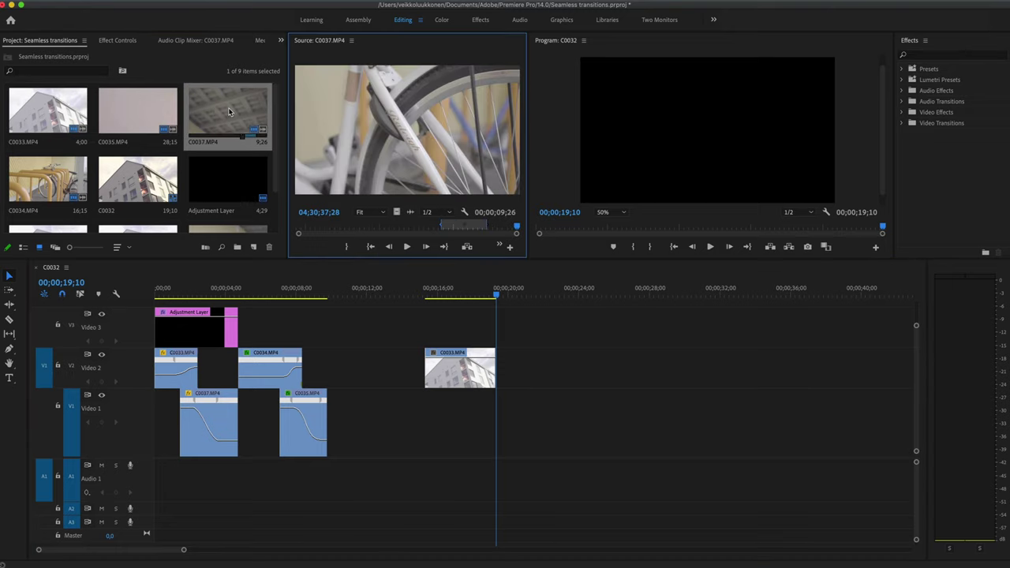
{"action": "left_click_drag", "start_coordinate": [406, 130], "coordinate": [538, 423]}
{"action": "left_click", "coordinate": [631, 489]}
{"action": "key", "text": "BackSpace"}
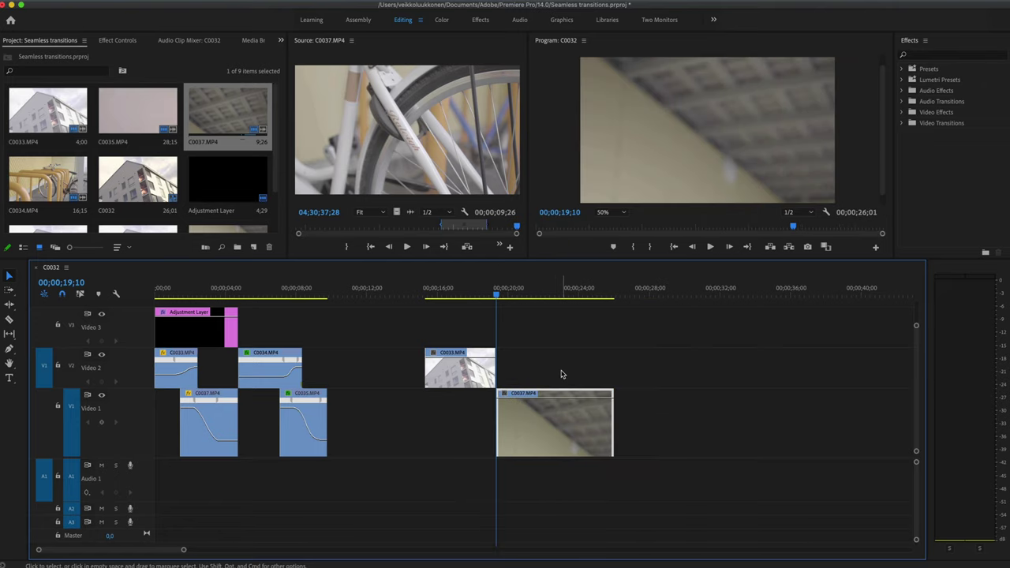
Step: Preview the cut into the bike clip and make the Video 2 track taller
{"action": "key", "text": "space"}
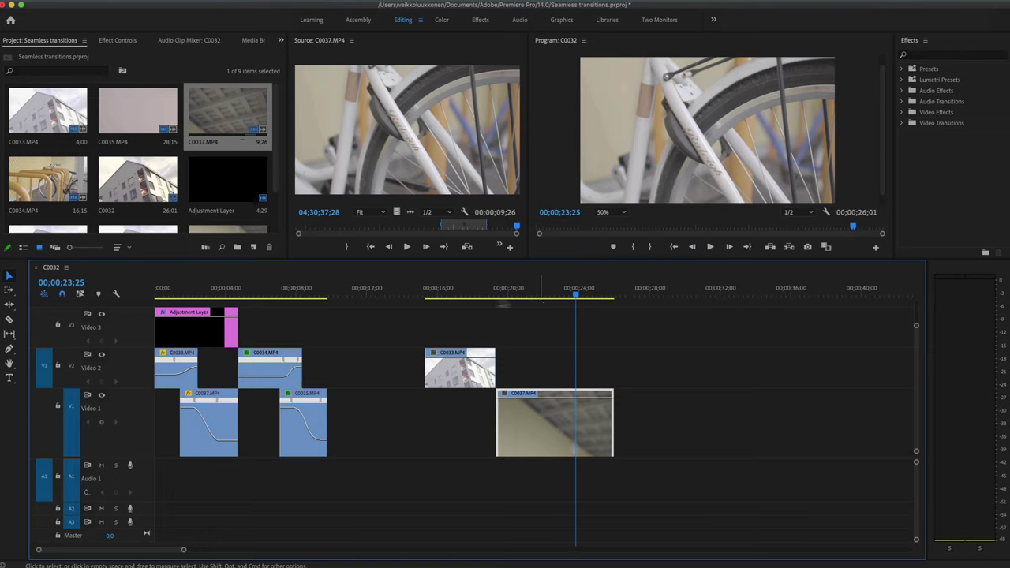
{"action": "left_click_drag", "start_coordinate": [123, 348], "coordinate": [121, 333]}
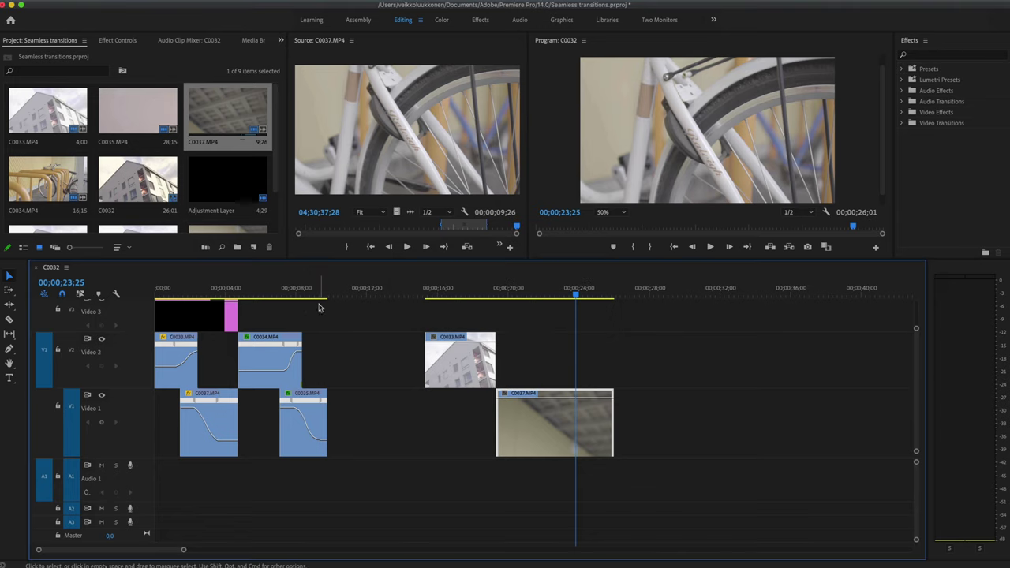
{"action": "left_click", "coordinate": [466, 295]}
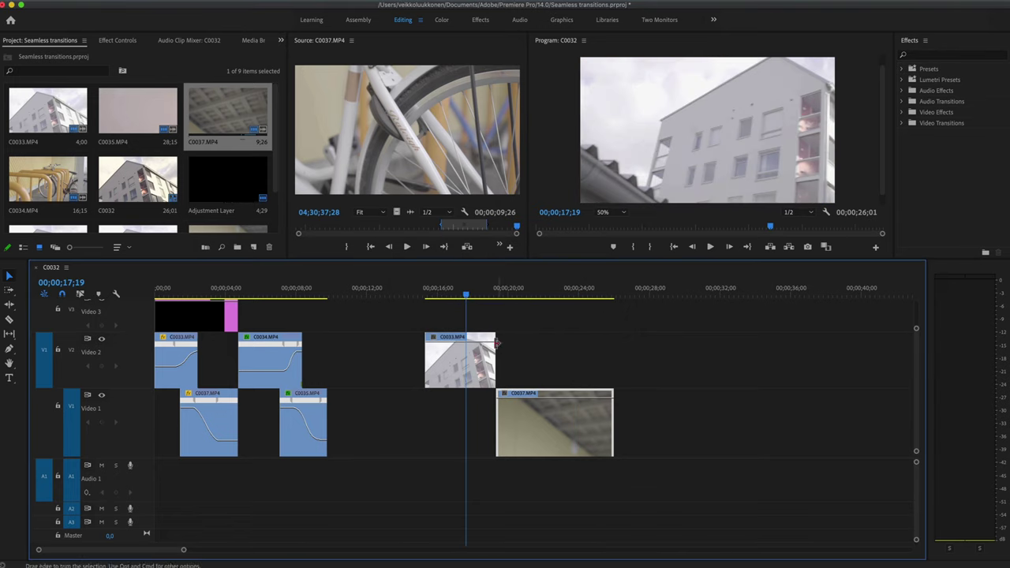
Step: Zoom the timeline onto C0033 and C0037, then scrub and play across their cut
{"action": "scroll", "coordinate": [499, 353], "scroll_direction": "up", "scroll_amount": 4, "text": "alt"}
{"action": "scroll", "coordinate": [498, 353], "scroll_direction": "up", "scroll_amount": 3, "text": "alt"}
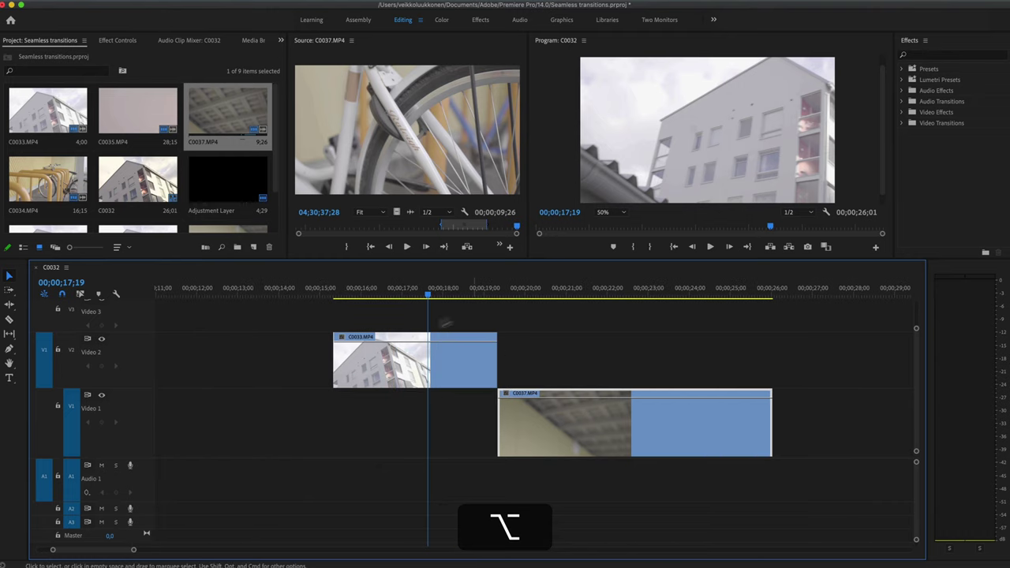
{"action": "scroll", "coordinate": [530, 365], "scroll_direction": "right", "scroll_amount": 3}
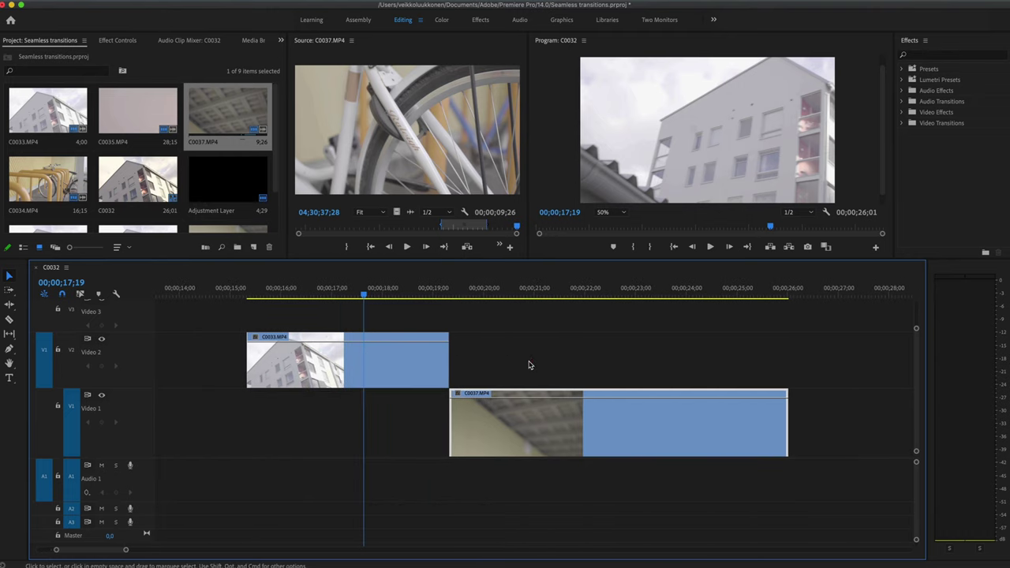
{"action": "left_click_drag", "start_coordinate": [251, 304], "coordinate": [353, 304]}
{"action": "key", "text": "space"}
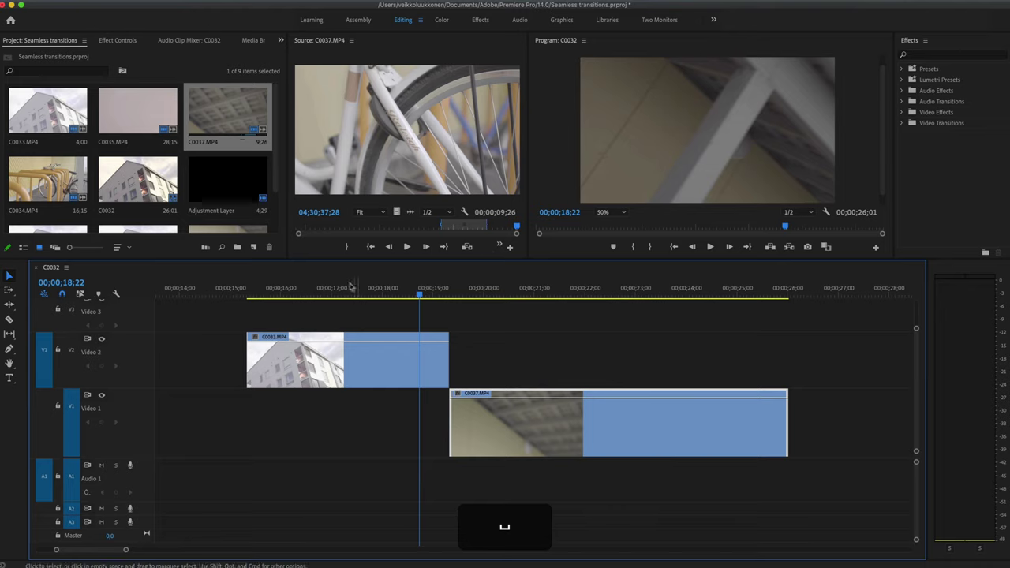
{"action": "left_click_drag", "start_coordinate": [338, 292], "coordinate": [417, 292]}
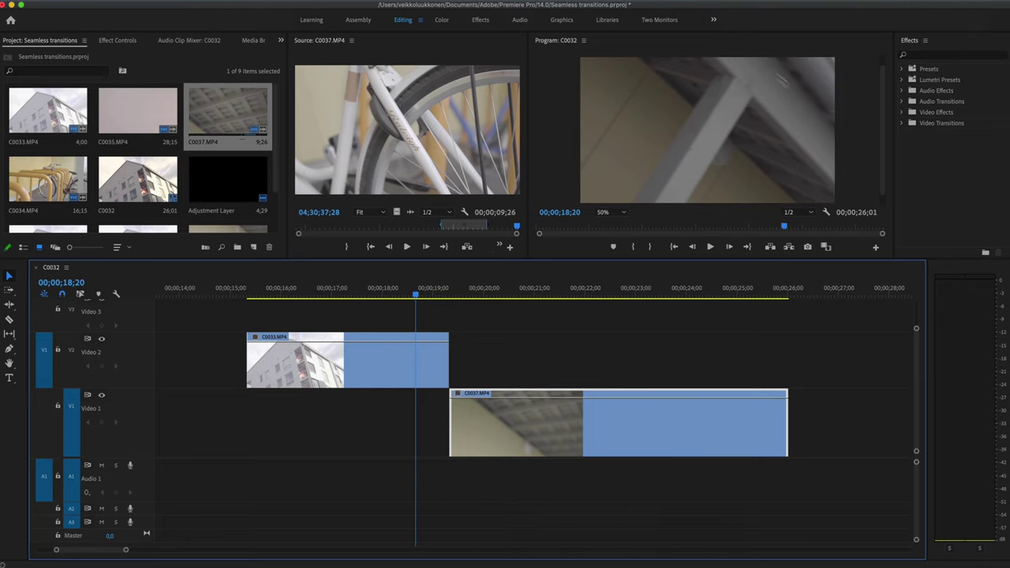
{"action": "left_click_drag", "start_coordinate": [442, 295], "coordinate": [580, 308]}
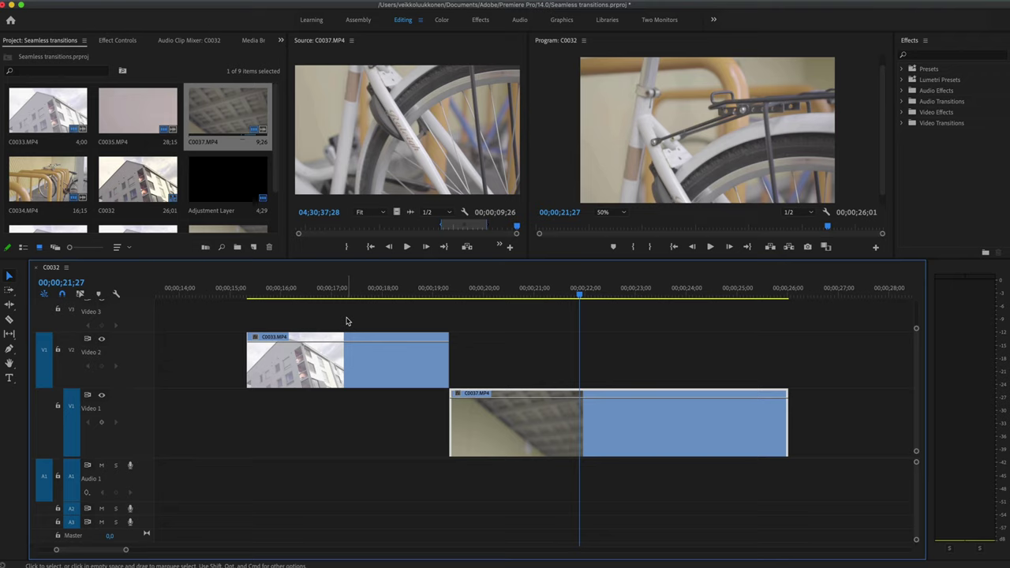
Step: Show the Time Remapping > Speed line on the C0033 clip on Video 2
{"action": "left_click", "coordinate": [329, 357]}
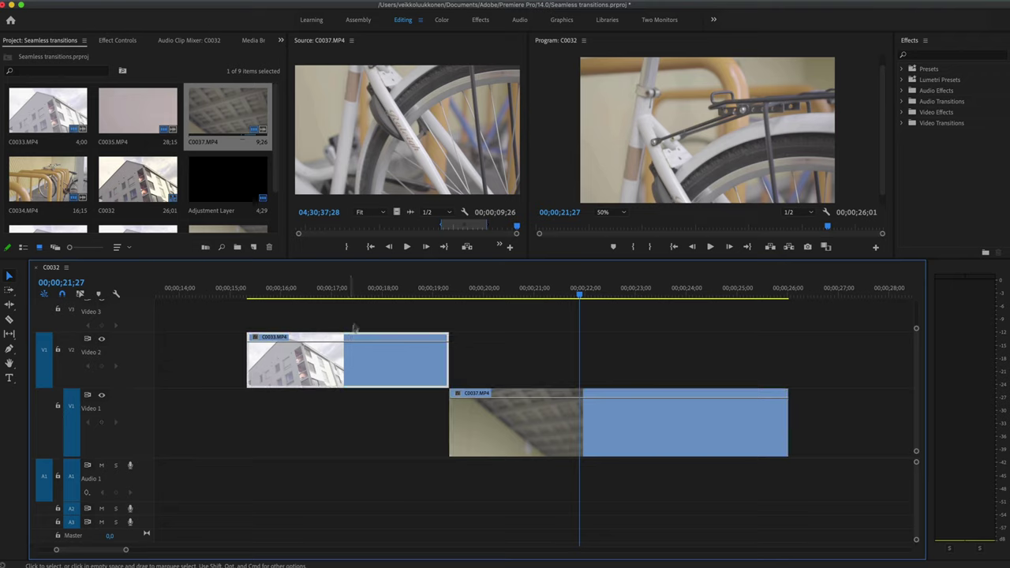
{"action": "left_click", "coordinate": [344, 292]}
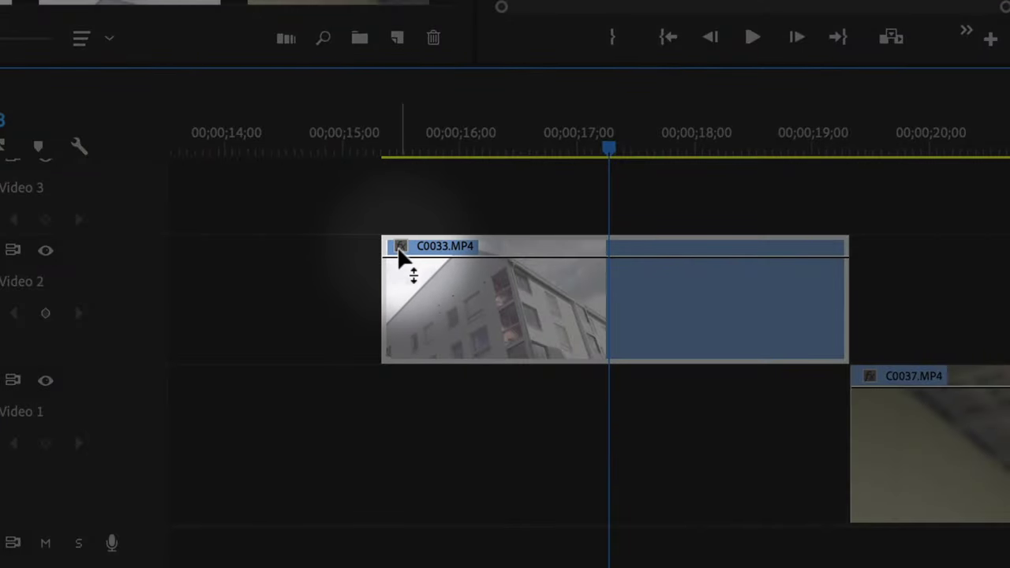
{"action": "left_click", "coordinate": [400, 249]}
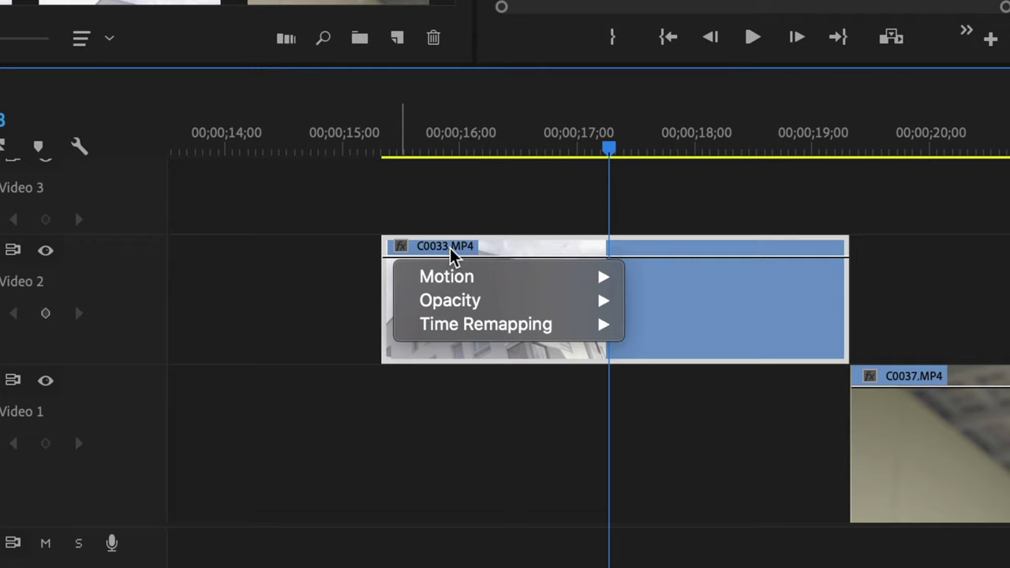
{"action": "mouse_move", "coordinate": [476, 282]}
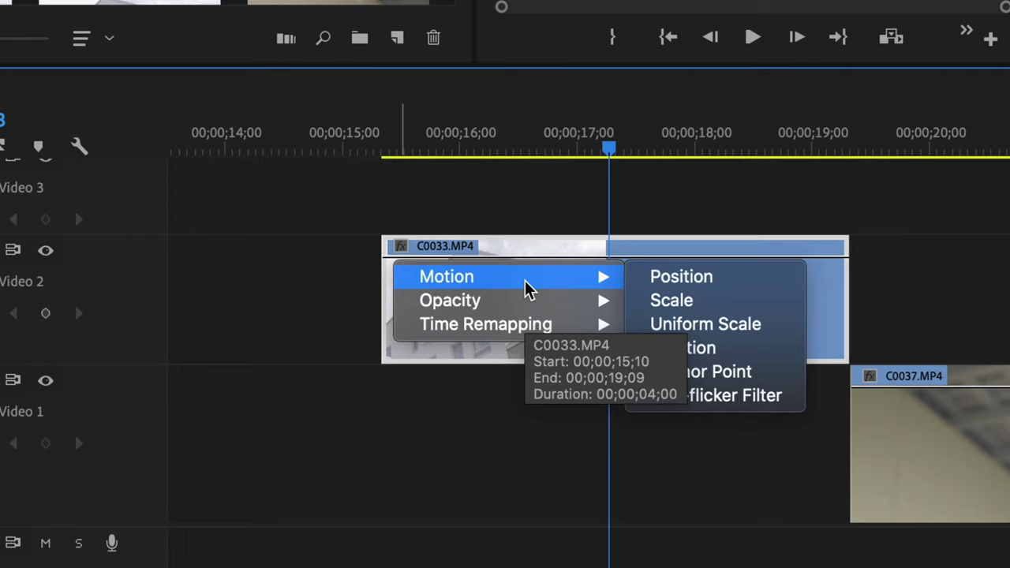
{"action": "mouse_move", "coordinate": [546, 330]}
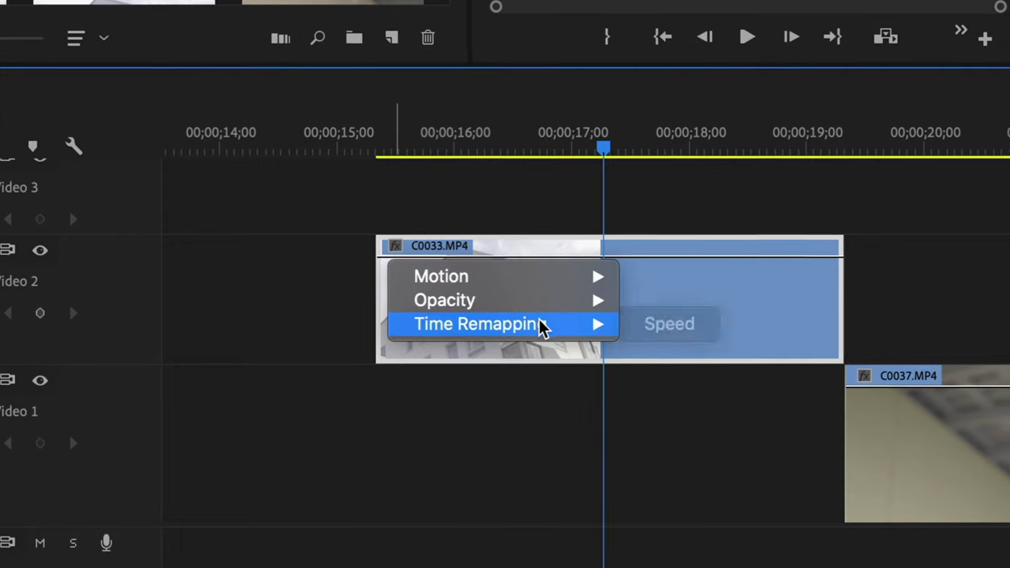
{"action": "left_click", "coordinate": [665, 331]}
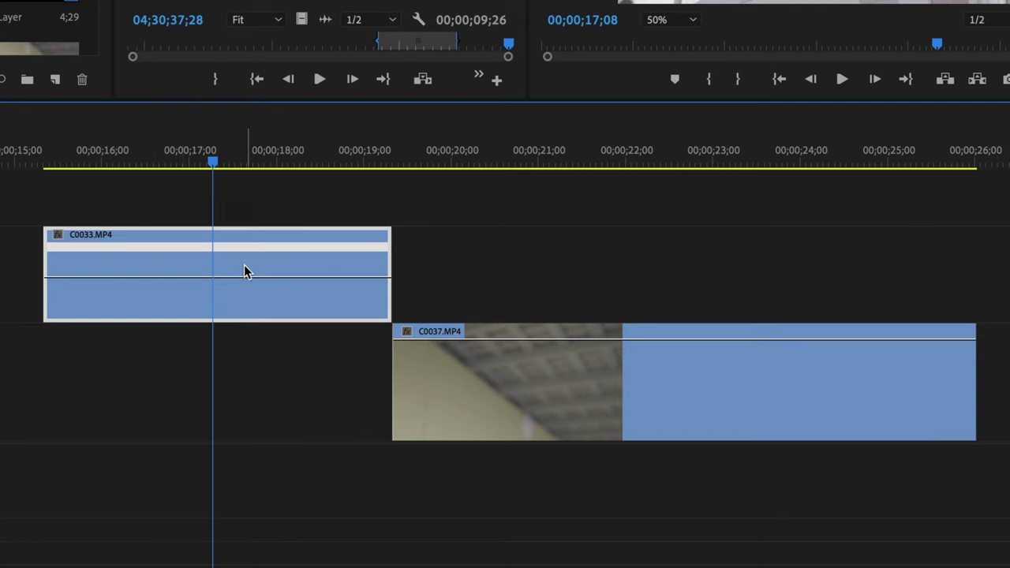
{"action": "mouse_move", "coordinate": [245, 272]}
Step: Try a 132% speed change on C0033, preview it, then undo it
{"action": "mouse_move", "coordinate": [113, 273]}
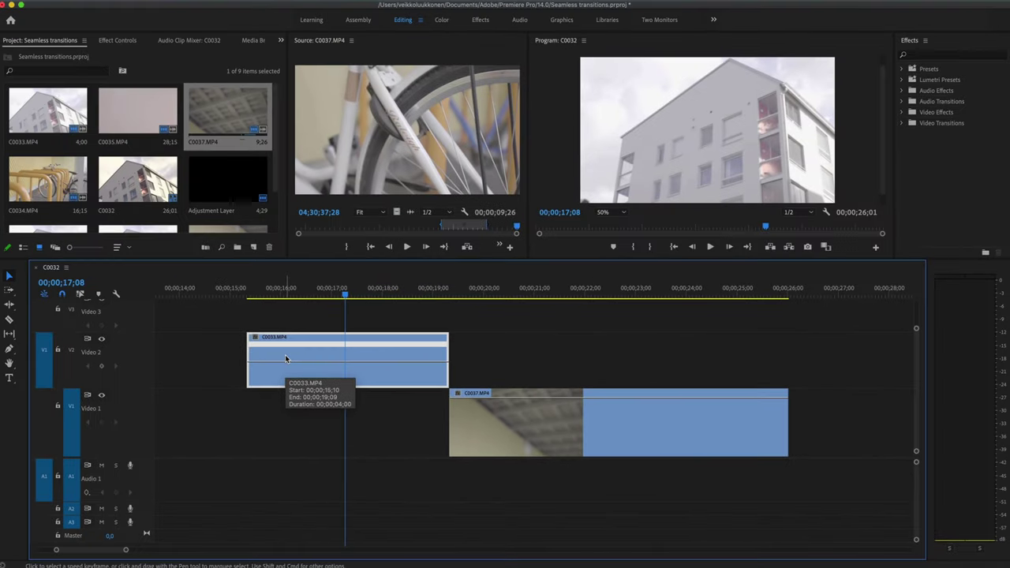
{"action": "key", "text": "space"}
{"action": "key", "text": "space"}
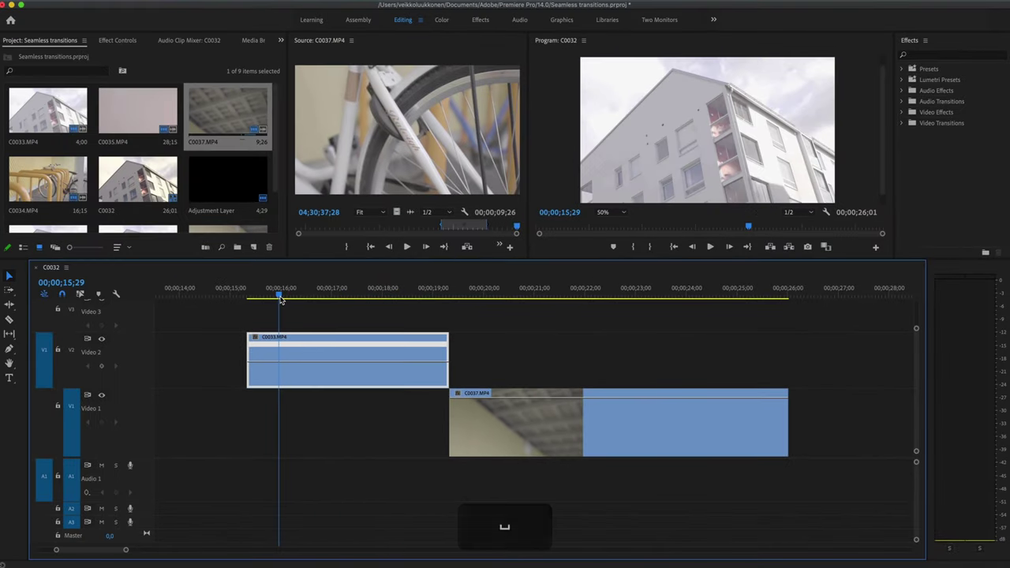
{"action": "left_click_drag", "start_coordinate": [334, 365], "coordinate": [335, 326]}
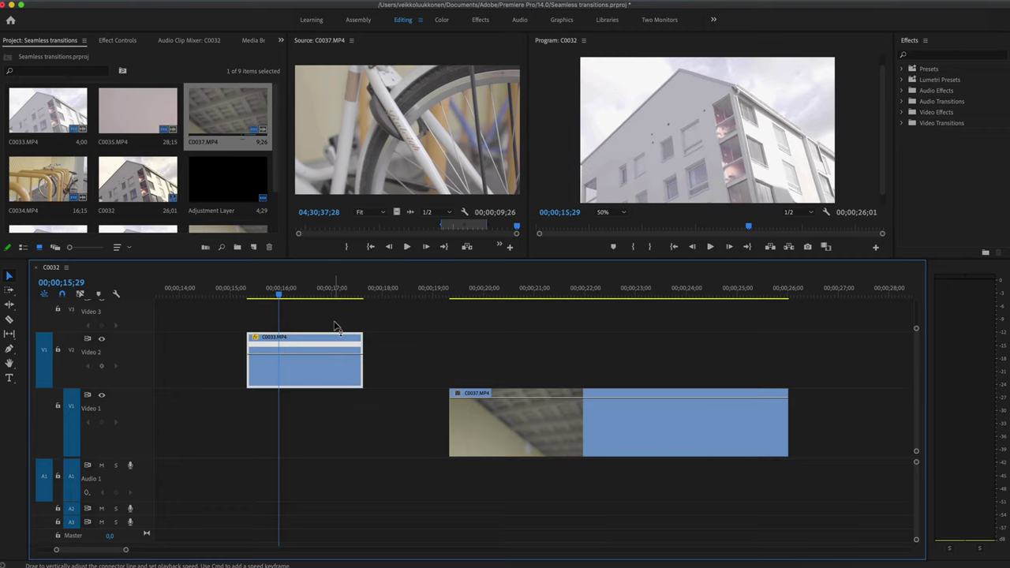
{"action": "left_click", "coordinate": [247, 291]}
{"action": "key", "text": "space"}
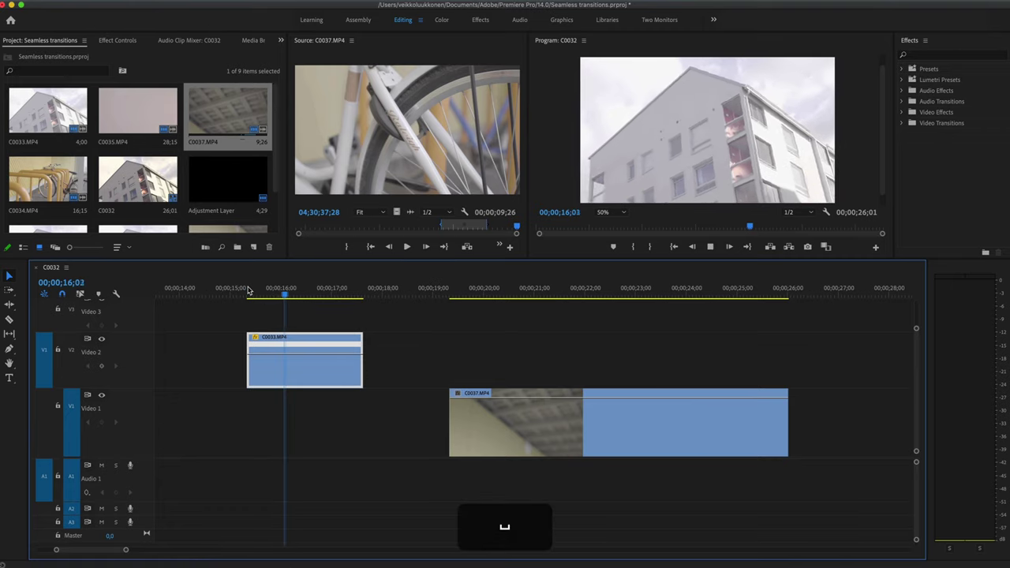
{"action": "key", "text": "space"}
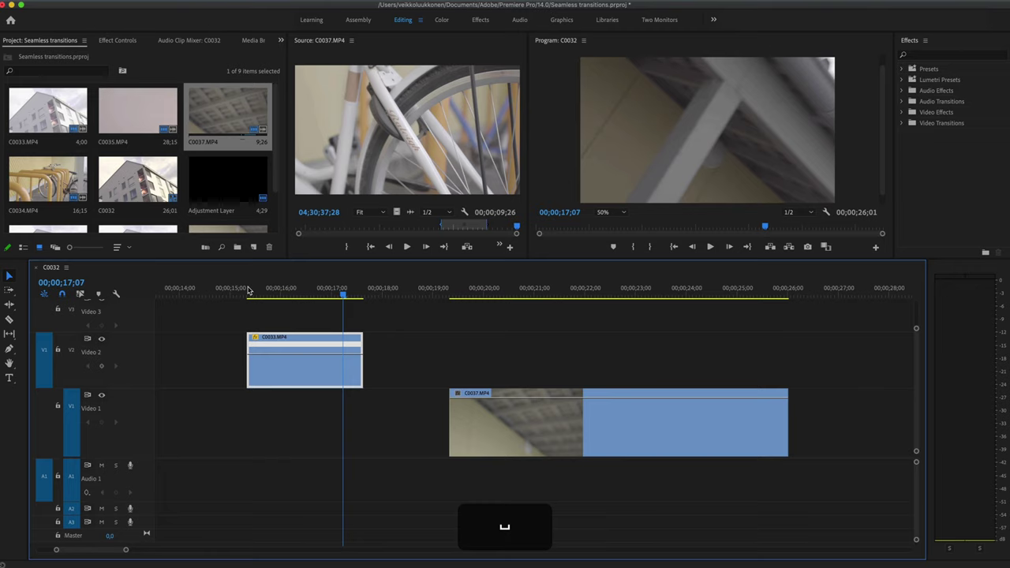
{"action": "key", "text": "super+z"}
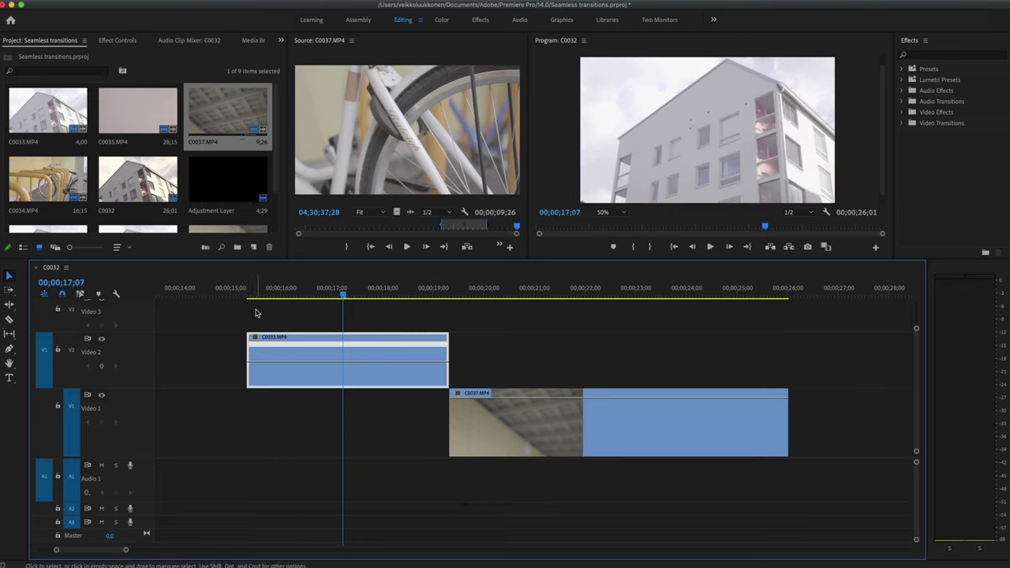
Step: Add a speed keyframe at 17;13, raise the later part to about 289%, and butt C0033 against C0037
{"action": "left_click_drag", "start_coordinate": [254, 296], "coordinate": [353, 305]}
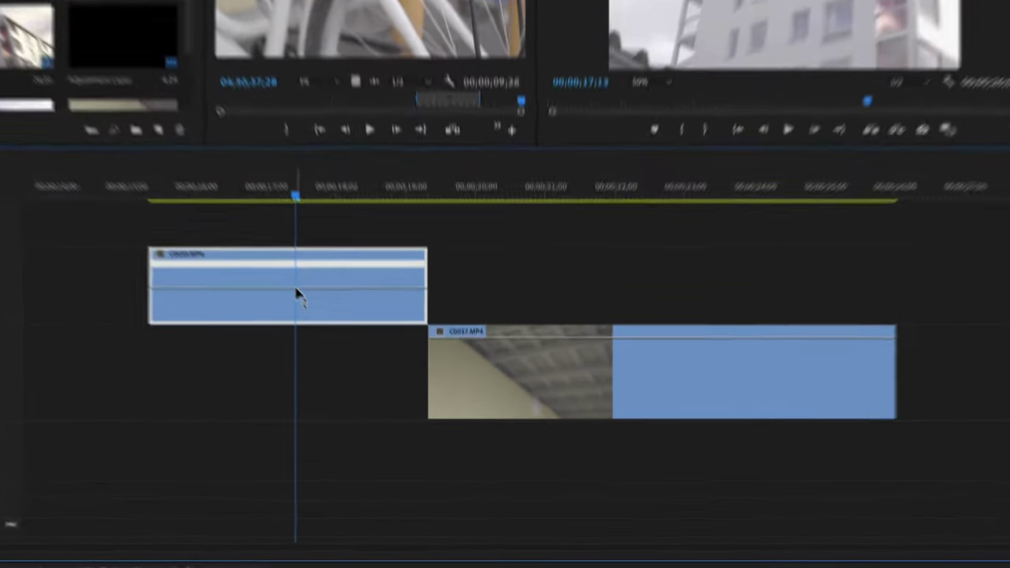
{"action": "left_click", "coordinate": [265, 246], "text": "super"}
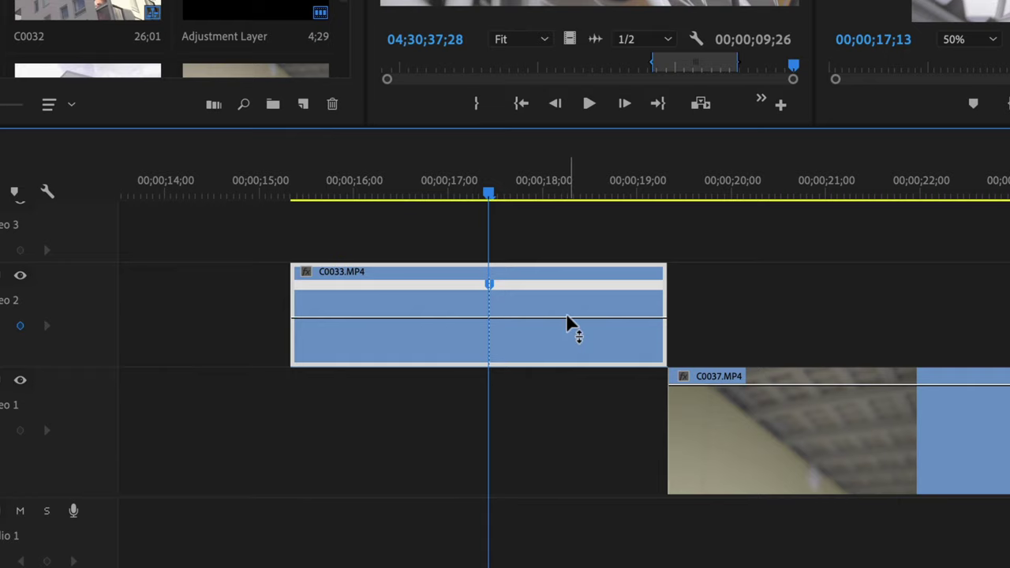
{"action": "left_click_drag", "start_coordinate": [566, 323], "coordinate": [566, 290]}
{"action": "mouse_move", "coordinate": [503, 347]}
{"action": "left_mouse_down"}
{"action": "mouse_move", "coordinate": [503, 386]}
{"action": "mouse_move", "coordinate": [502, 347]}
{"action": "left_mouse_up"}
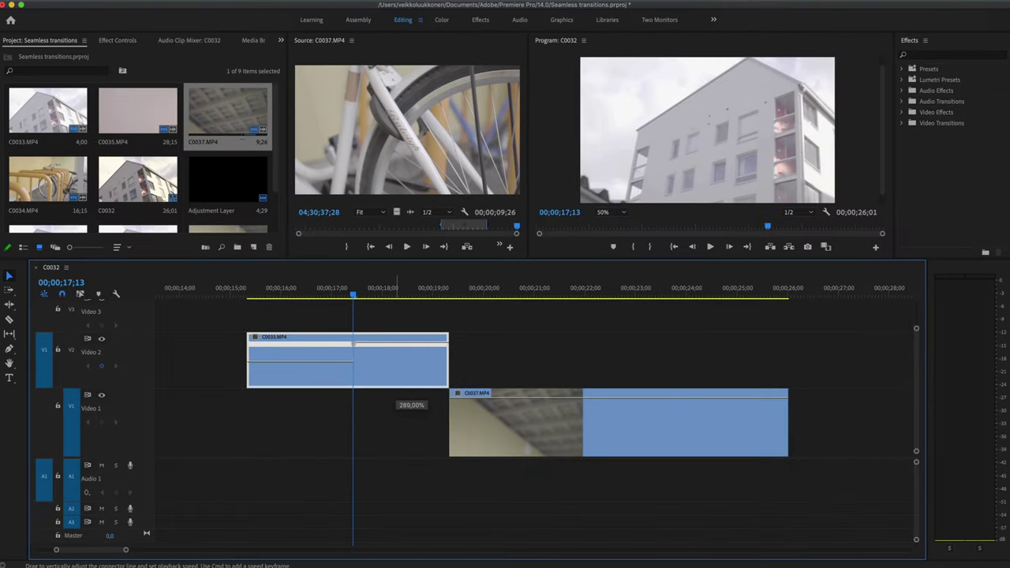
{"action": "left_click_drag", "start_coordinate": [411, 362], "coordinate": [417, 304]}
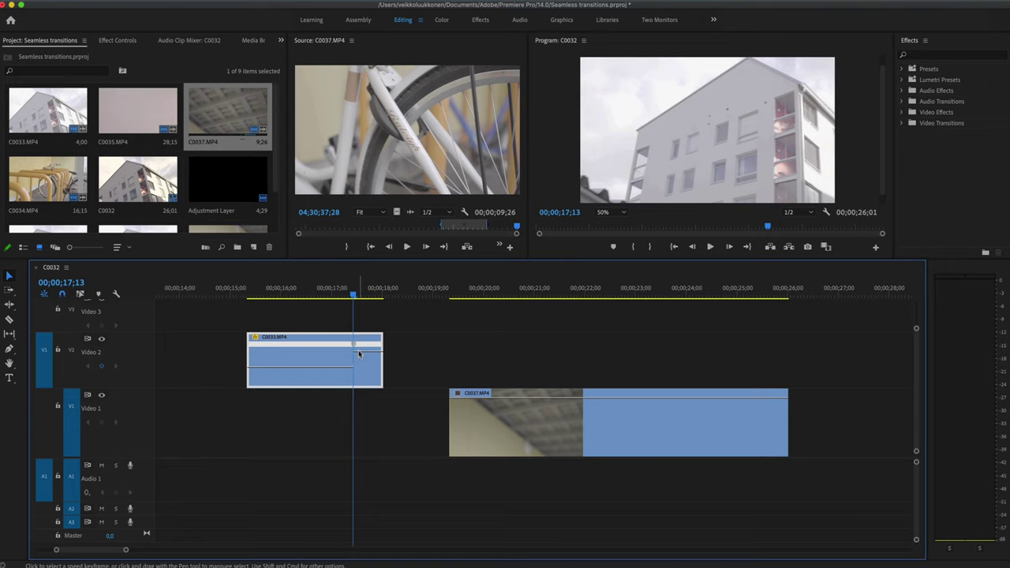
{"action": "left_click_drag", "start_coordinate": [332, 333], "coordinate": [397, 331]}
{"action": "left_click", "coordinate": [332, 295]}
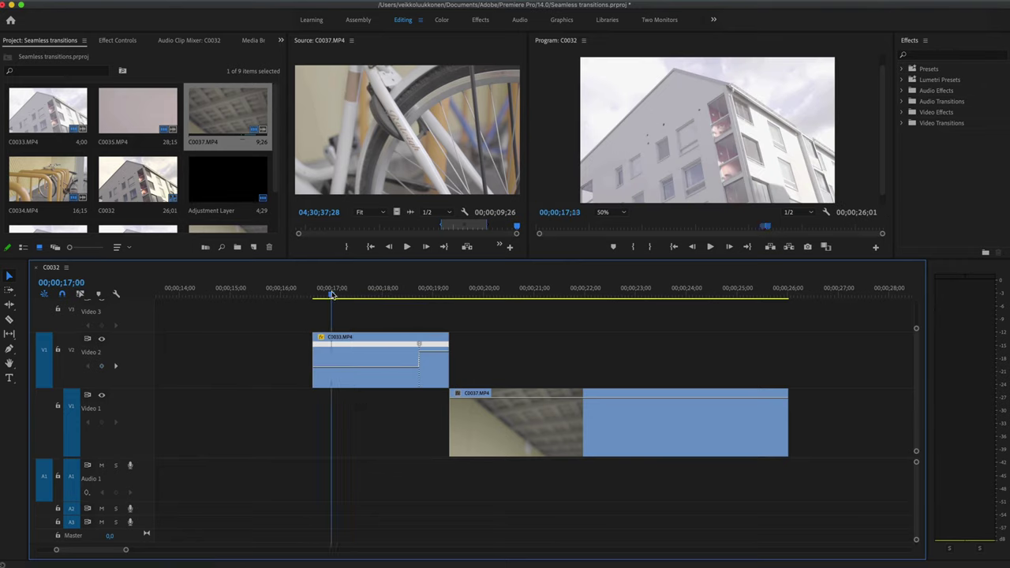
Step: Replay the transition from 17;00 and scrub around the cut to check frames
{"action": "key", "text": "space"}
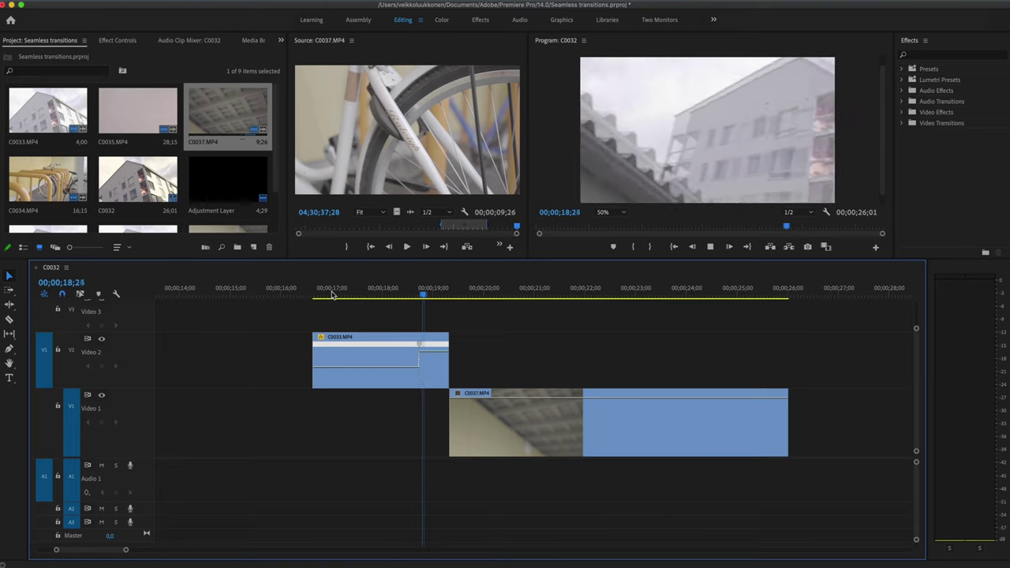
{"action": "key", "text": "space"}
{"action": "left_click", "coordinate": [331, 295]}
{"action": "key", "text": "space"}
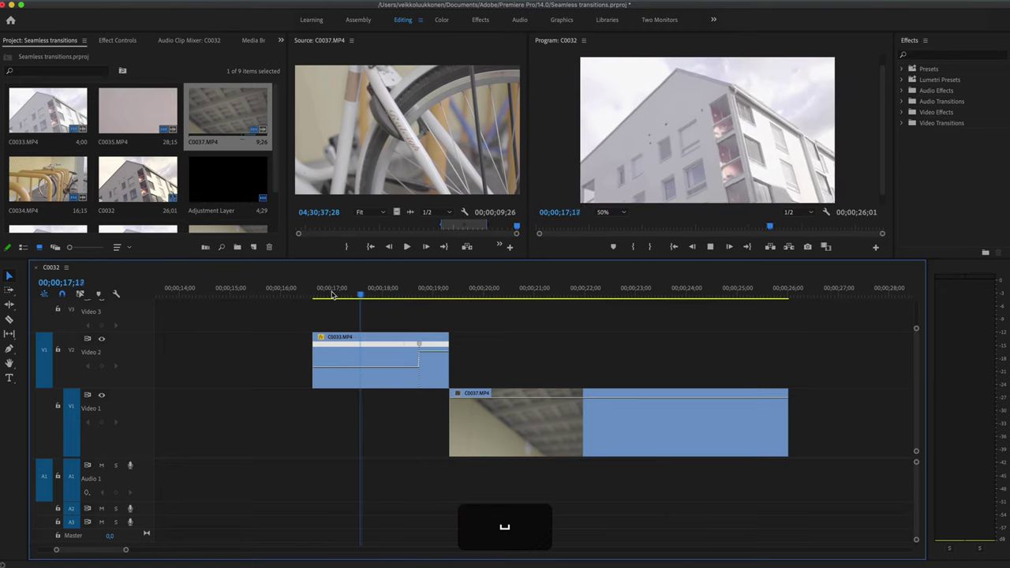
{"action": "key", "text": "space"}
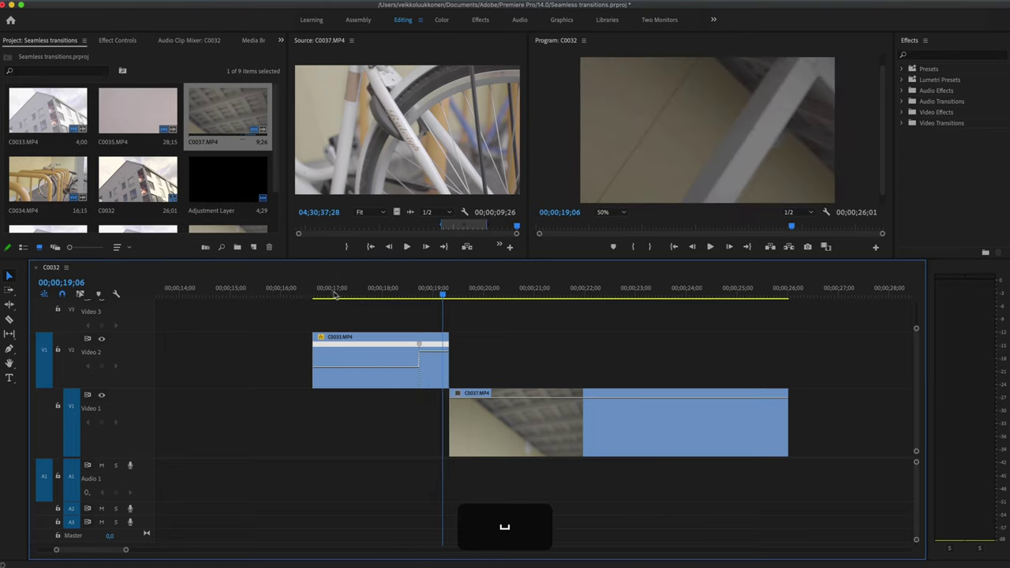
{"action": "left_click_drag", "start_coordinate": [389, 295], "coordinate": [370, 308]}
{"action": "key", "text": "space"}
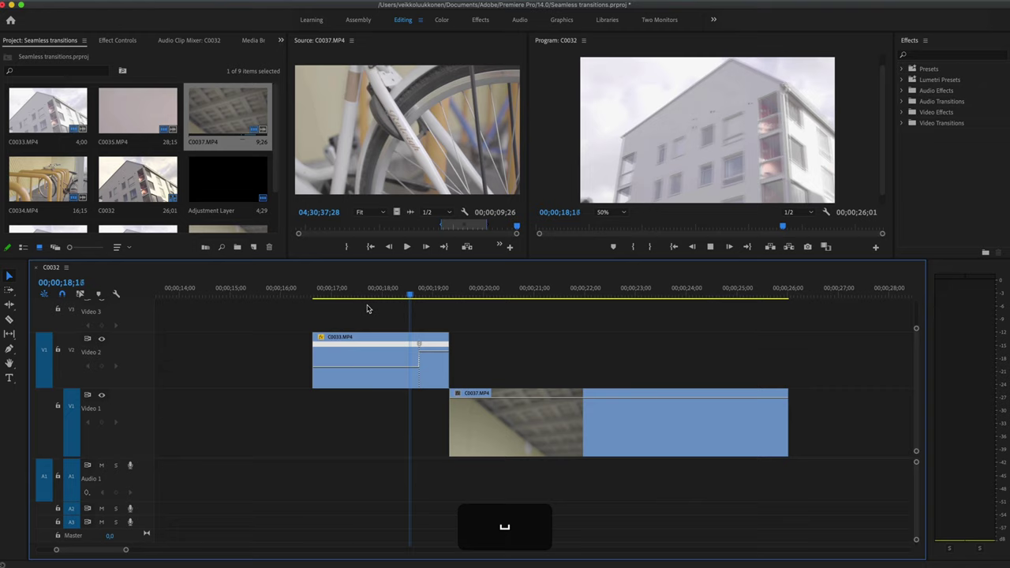
{"action": "key", "text": "space"}
Step: Set C0033's fast section after the keyframe to about 300% speed
{"action": "left_click", "coordinate": [355, 293]}
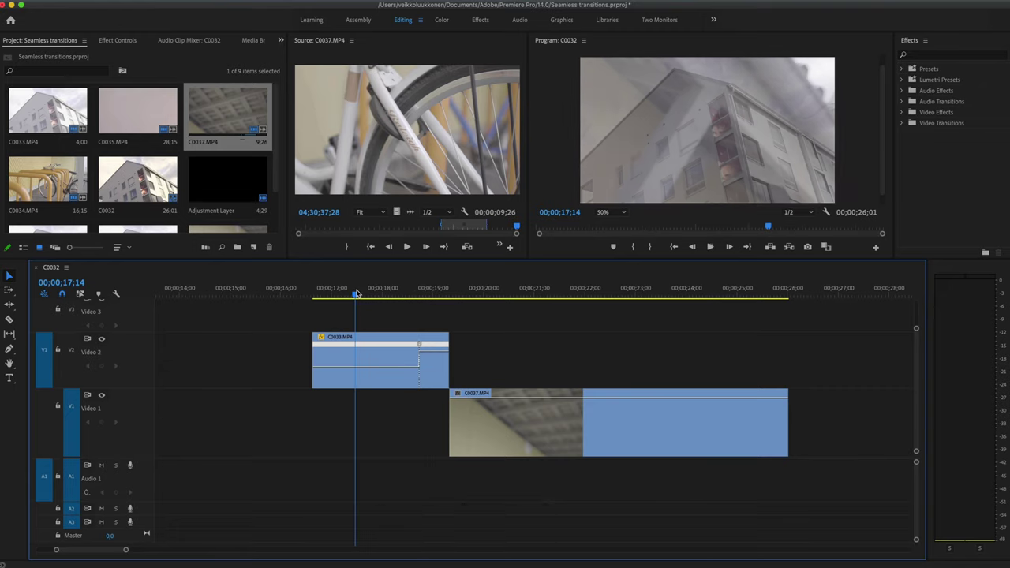
{"action": "key", "text": "space"}
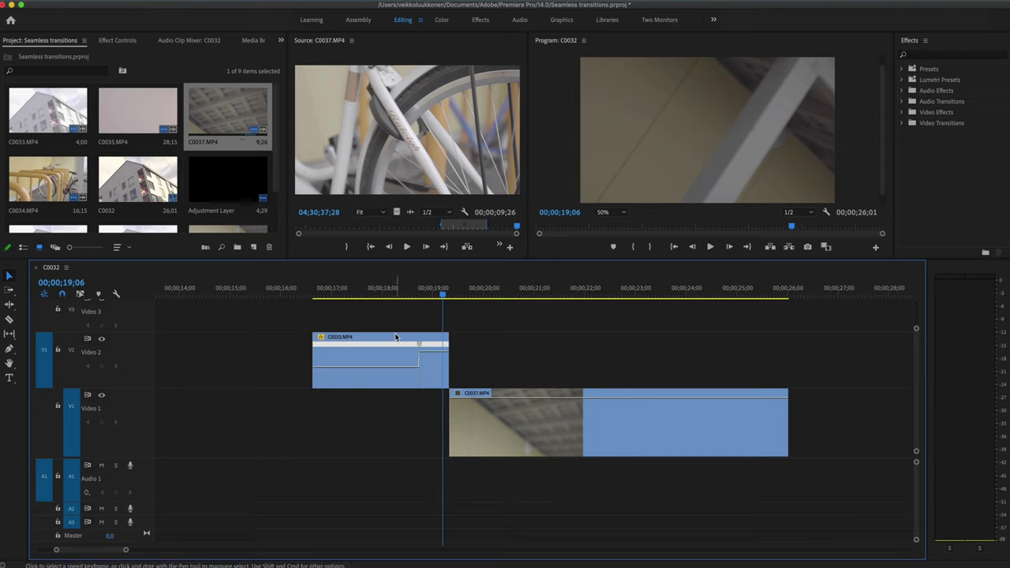
{"action": "left_click", "coordinate": [431, 352]}
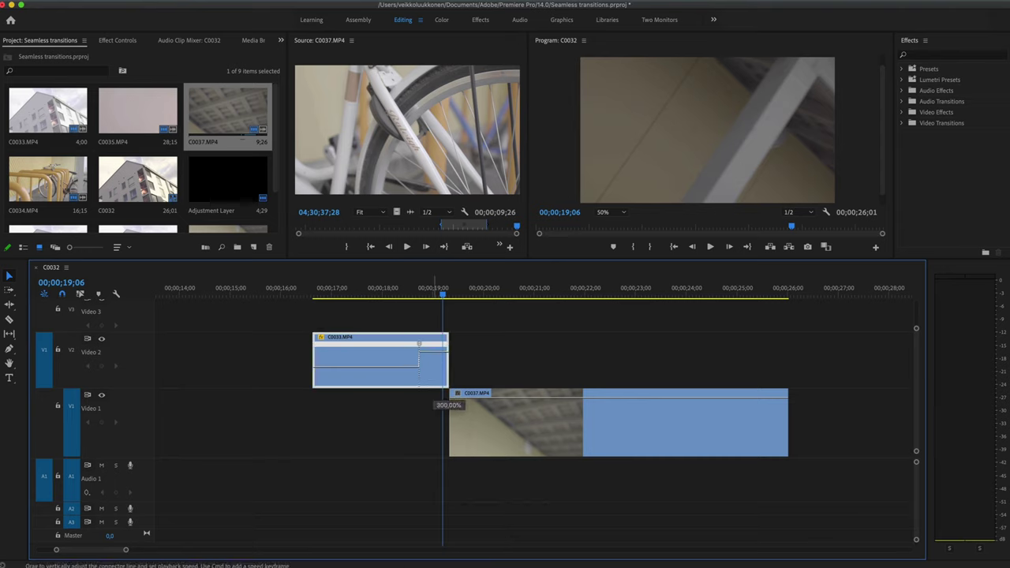
{"action": "left_click_drag", "start_coordinate": [431, 366], "coordinate": [431, 342]}
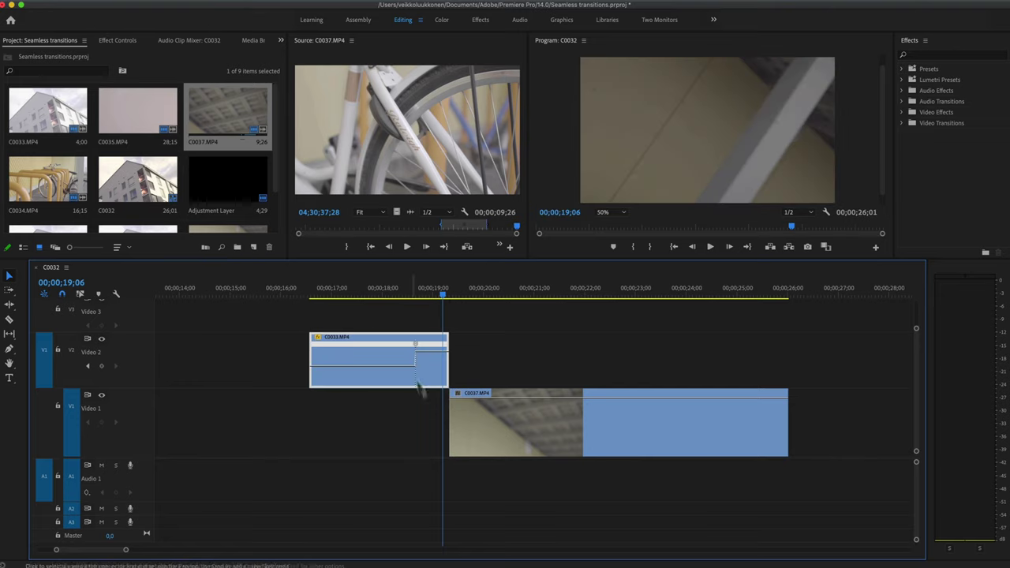
{"action": "key", "text": "shift+Left"}
{"action": "key", "text": "shift+Left"}
{"action": "key", "text": "shift+Left"}
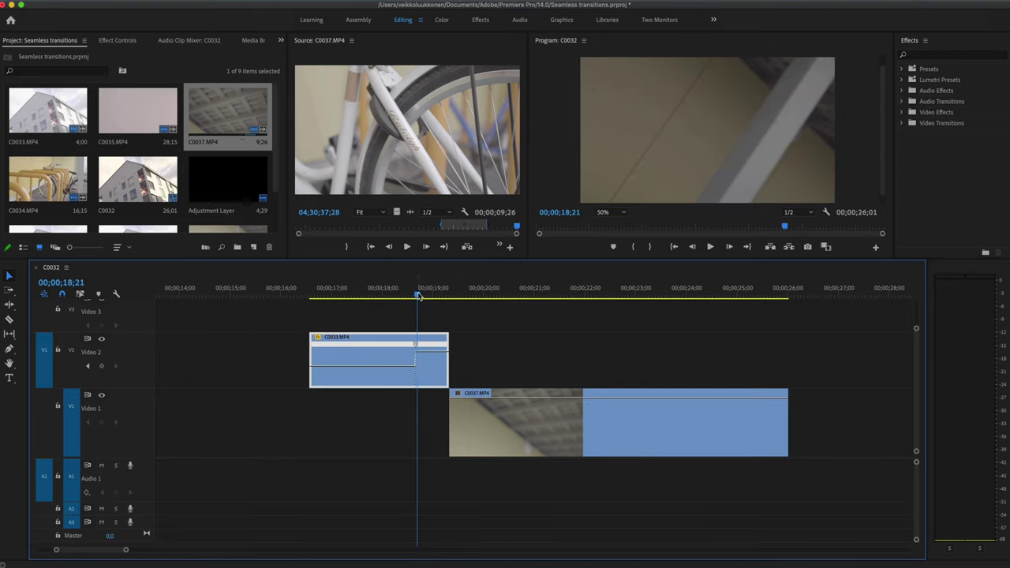
Step: Split C0033's speed keyframe into a widened gradual ramp ending at C0037, then preview from 17;06
{"action": "scroll", "coordinate": [412, 372], "scroll_direction": "up", "scroll_amount": 5, "text": "alt"}
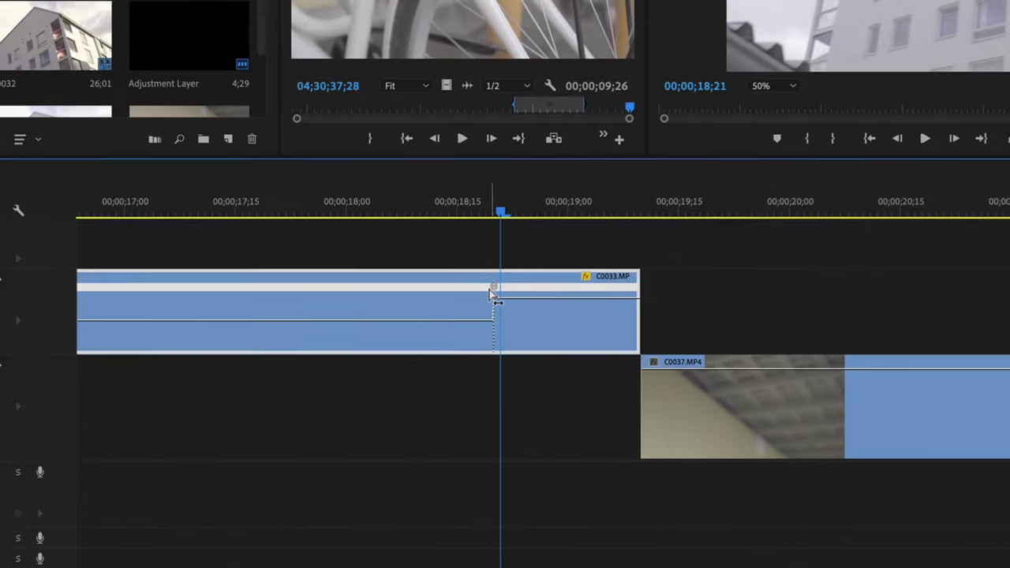
{"action": "left_click", "coordinate": [492, 292]}
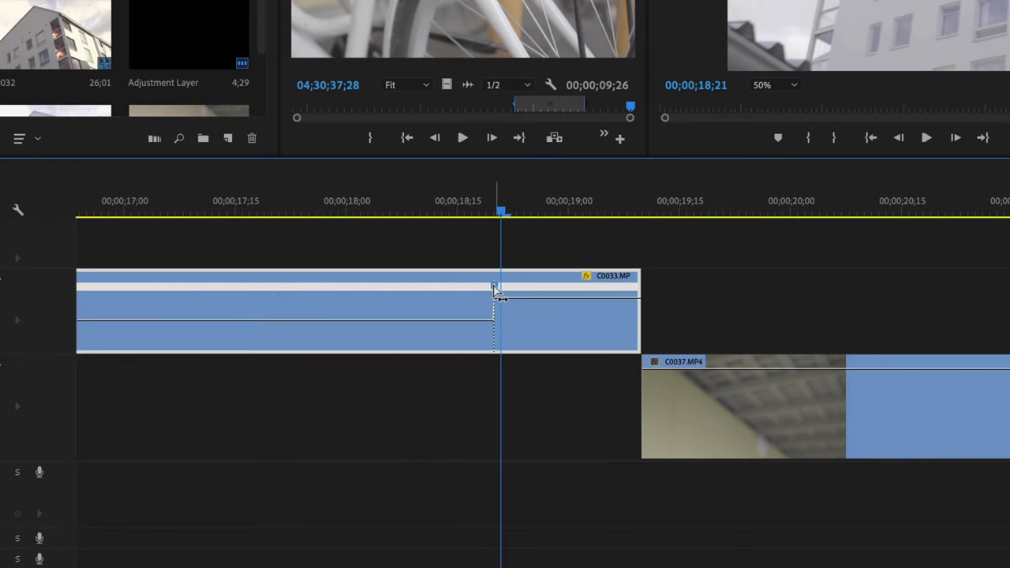
{"action": "mouse_move", "coordinate": [496, 290]}
{"action": "left_click_drag", "start_coordinate": [495, 291], "coordinate": [308, 302]}
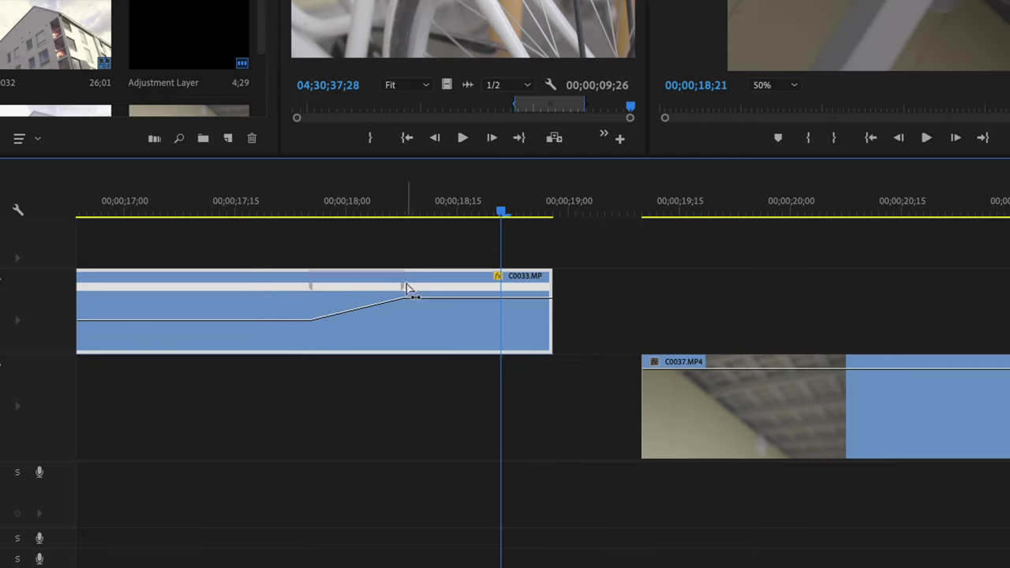
{"action": "left_click_drag", "start_coordinate": [403, 293], "coordinate": [428, 294]}
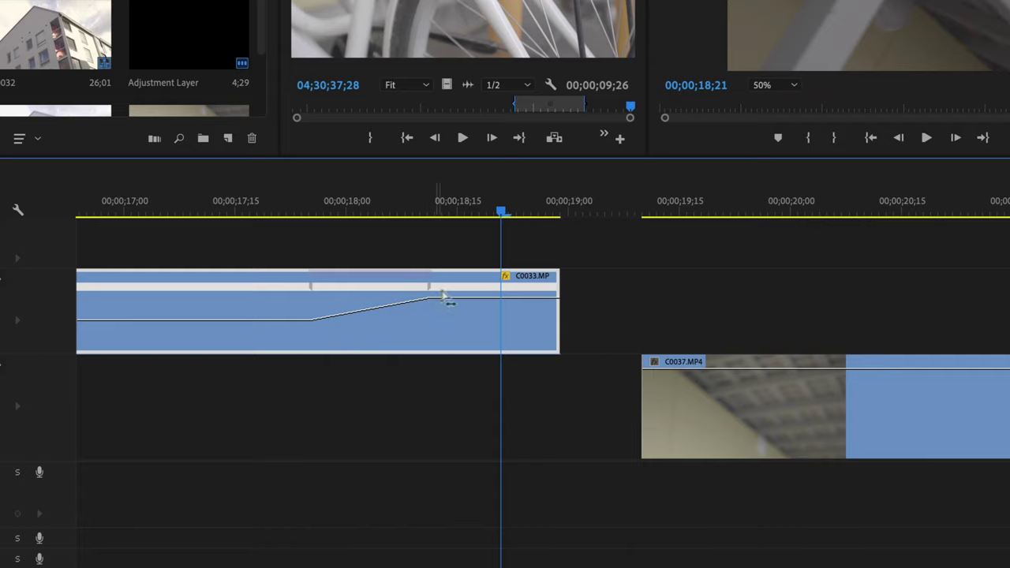
{"action": "left_click_drag", "start_coordinate": [463, 284], "coordinate": [538, 289]}
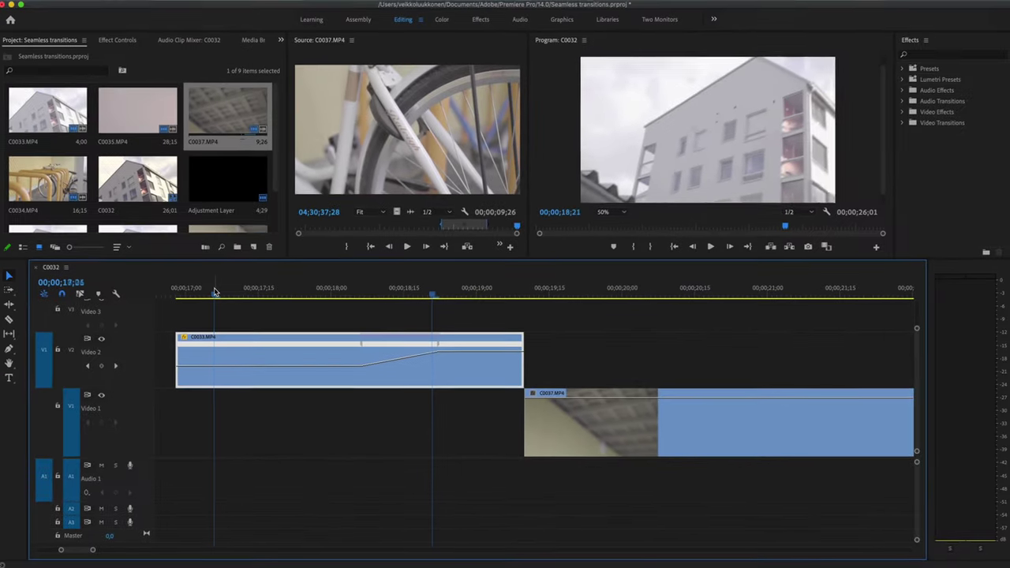
{"action": "left_click", "coordinate": [220, 218]}
{"action": "key", "text": "space"}
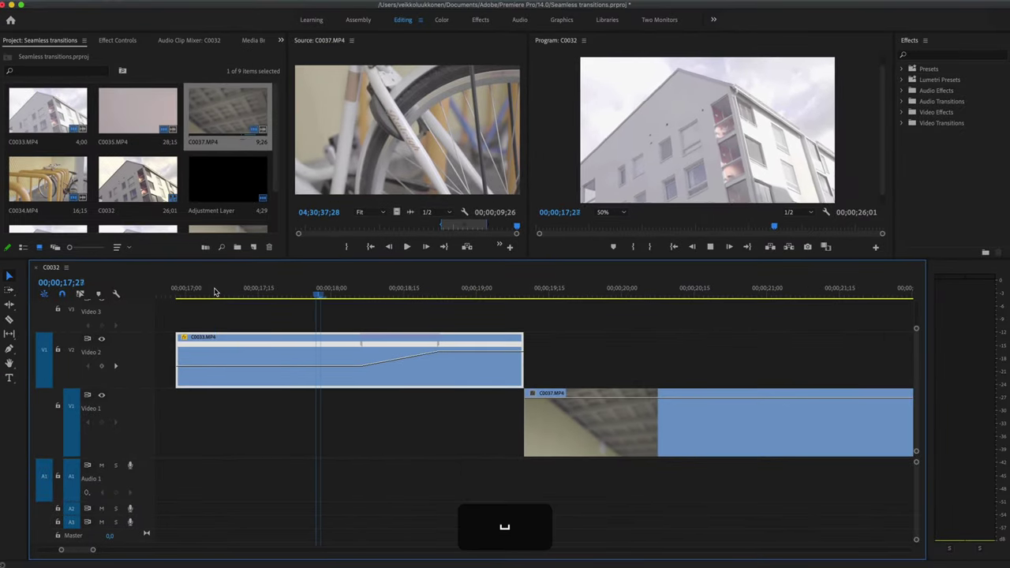
{"action": "left_click", "coordinate": [215, 293]}
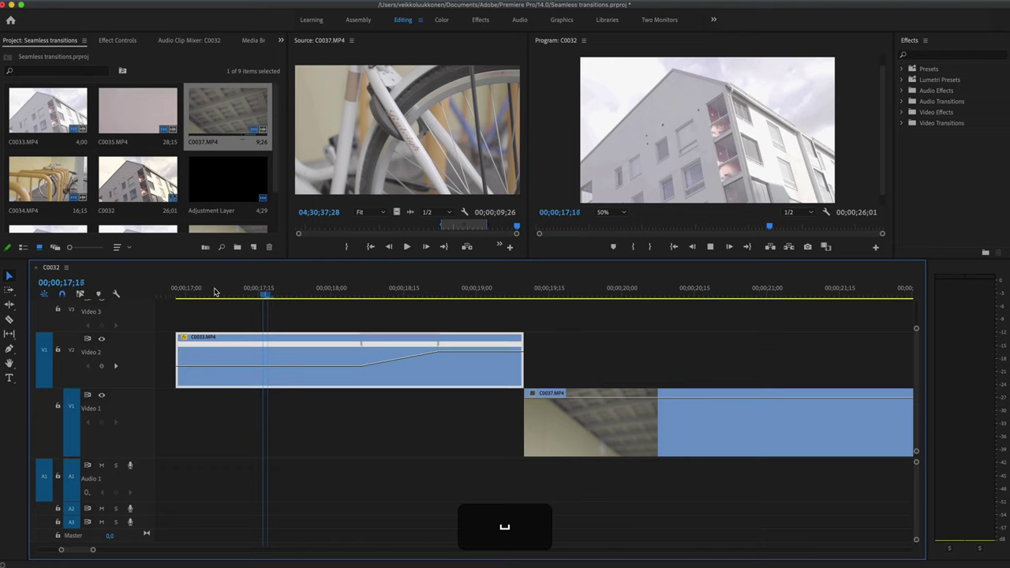
{"action": "left_click", "coordinate": [215, 292]}
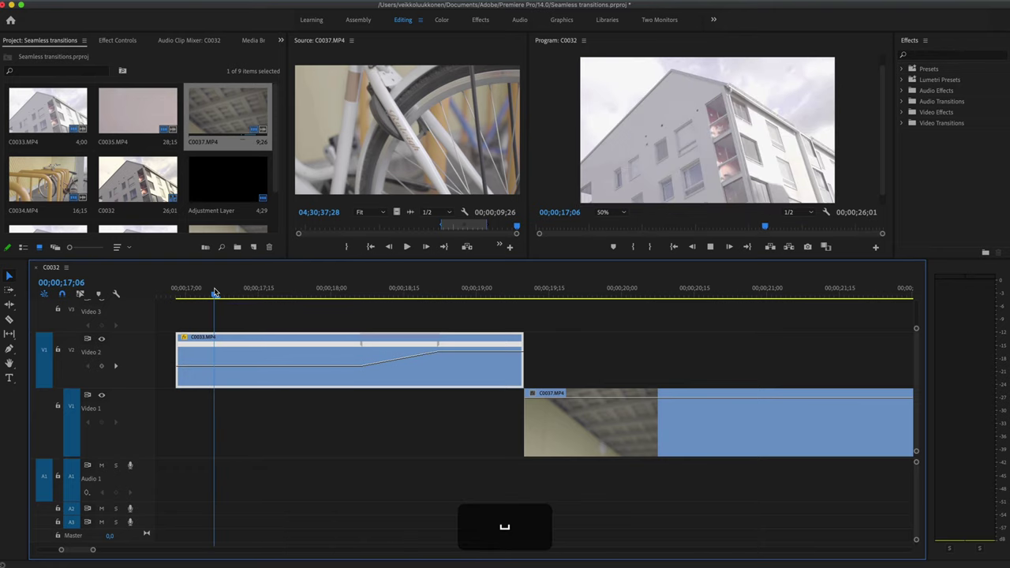
Step: Drag the ramp's Bezier handle into an S-curve and enlarge Video 2 to view it
{"action": "key", "text": "space"}
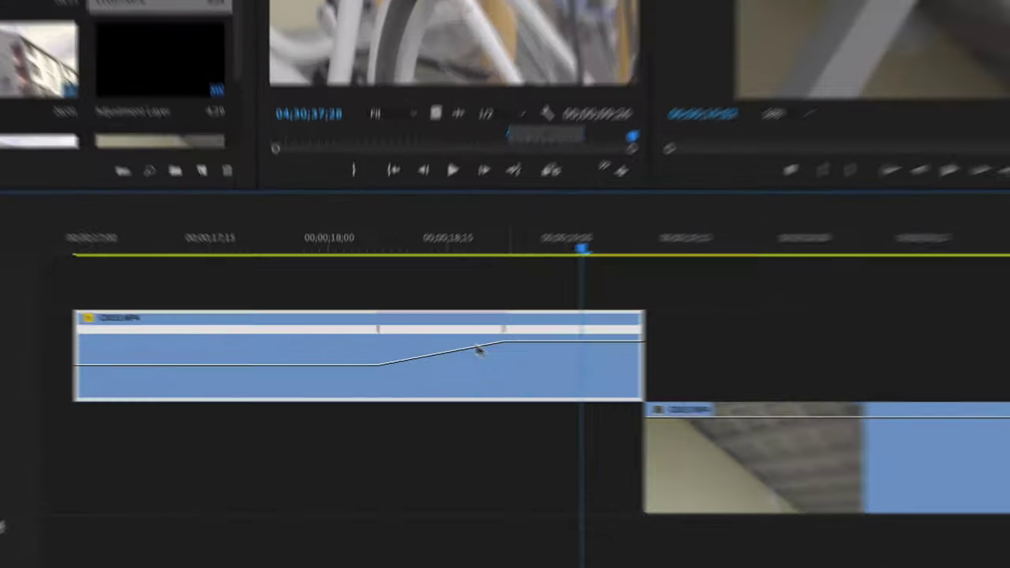
{"action": "left_click", "coordinate": [379, 363]}
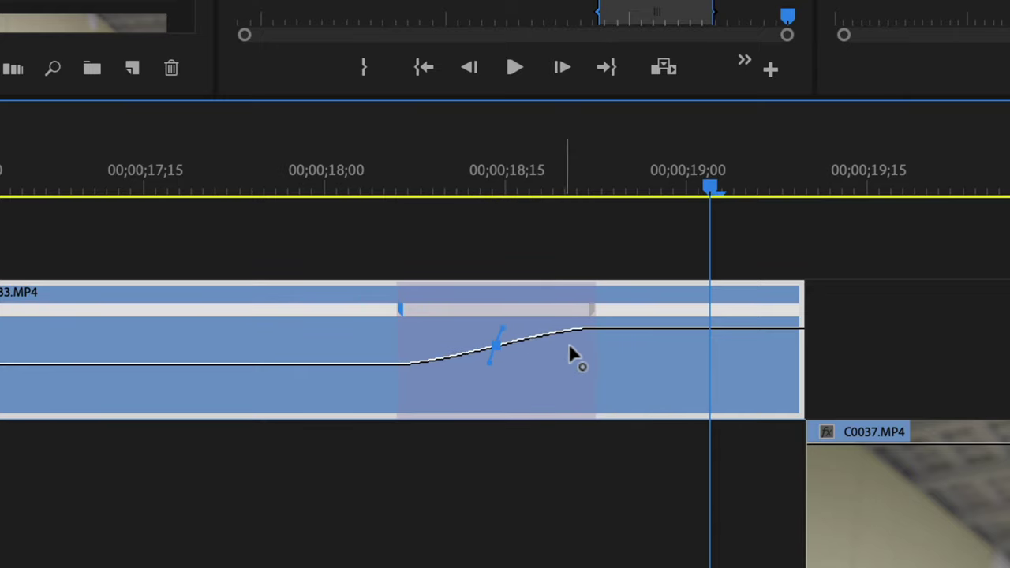
{"action": "left_click_drag", "start_coordinate": [569, 345], "coordinate": [642, 376]}
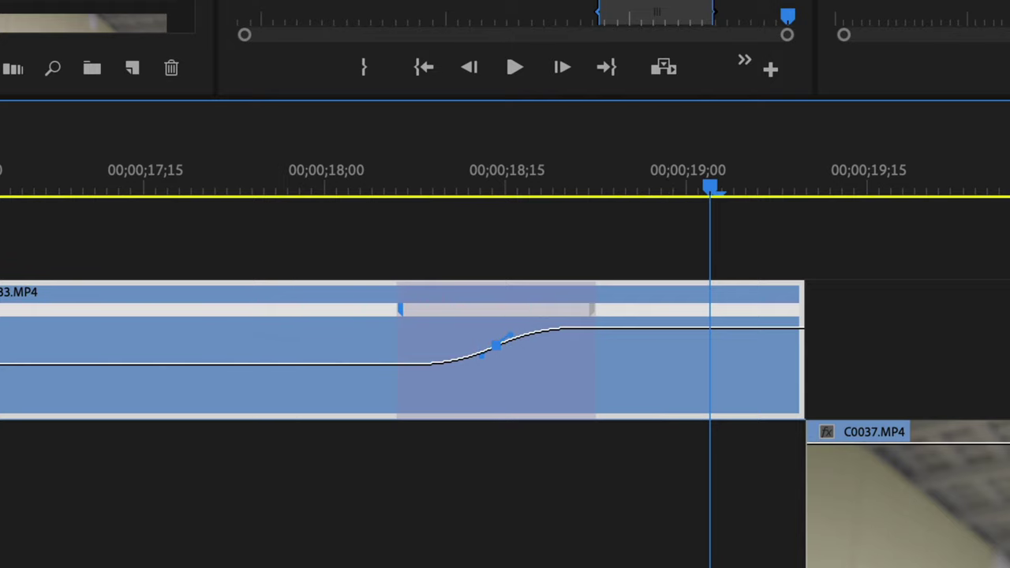
{"action": "left_click_drag", "start_coordinate": [0, 281], "coordinate": [0, 213]}
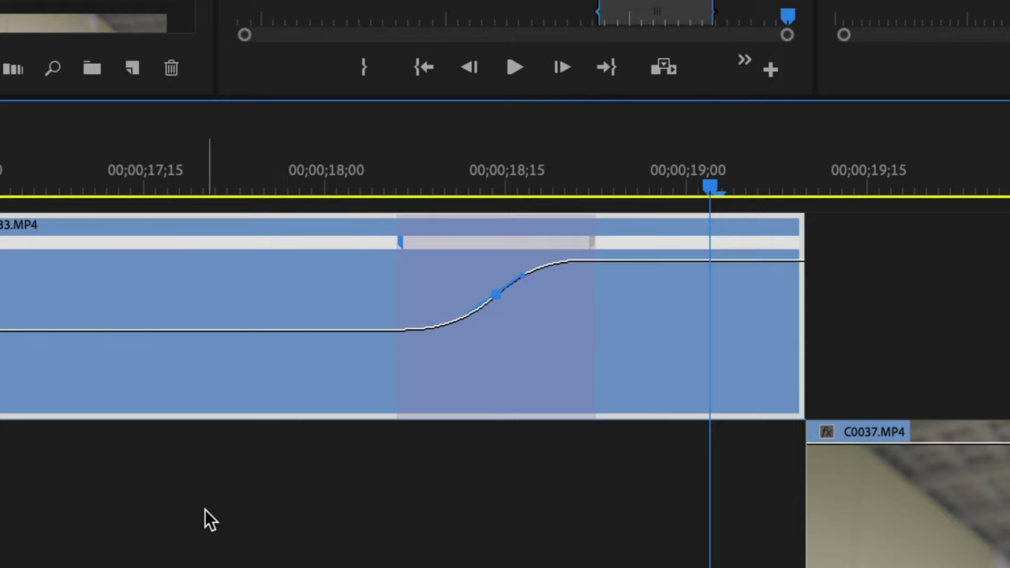
{"action": "scroll", "coordinate": [207, 519], "scroll_direction": "up", "scroll_amount": 3}
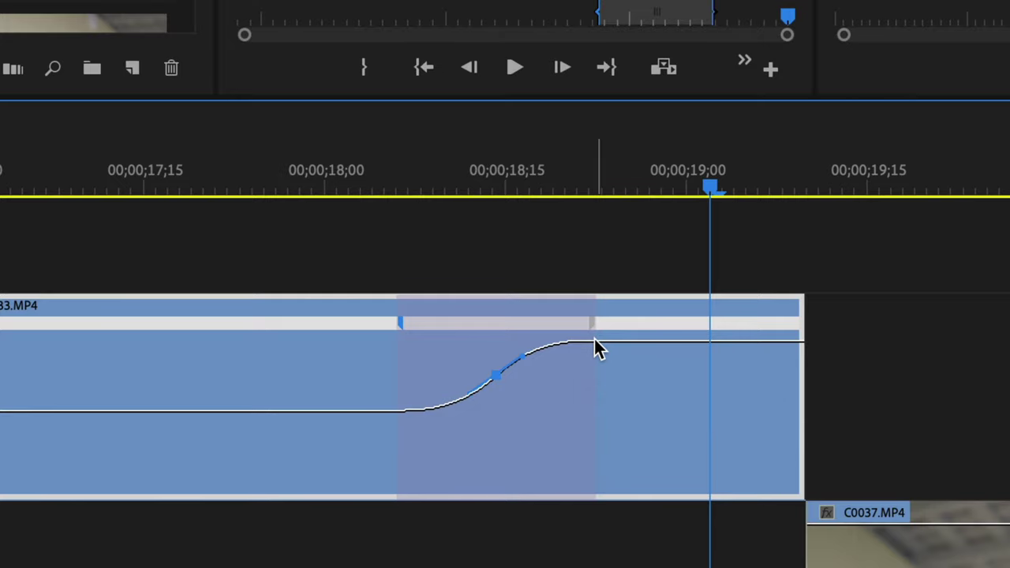
{"action": "left_click", "coordinate": [268, 189]}
{"action": "key", "text": "space"}
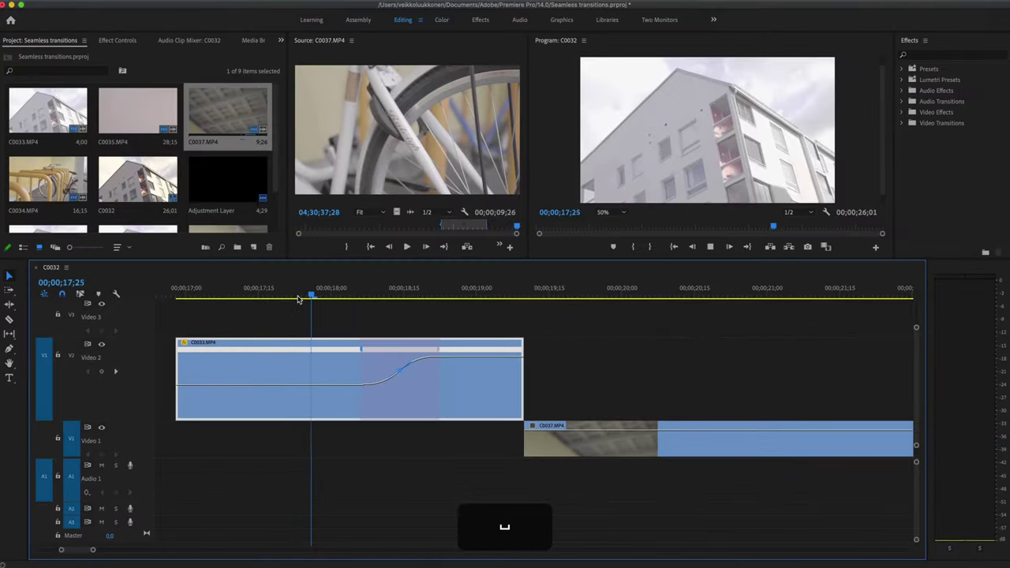
{"action": "key", "text": "space"}
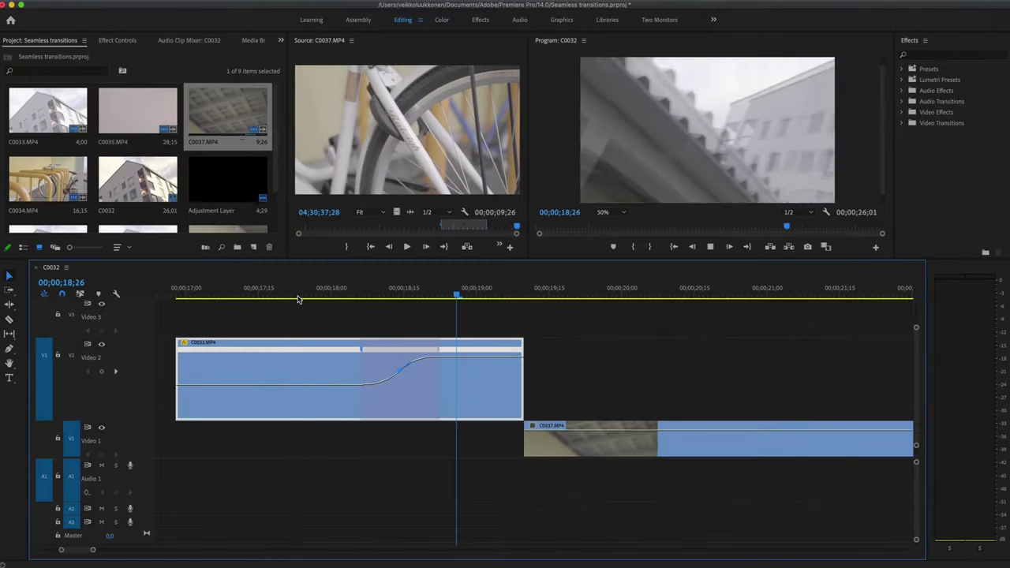
{"action": "left_click", "coordinate": [204, 296]}
{"action": "key", "text": "space"}
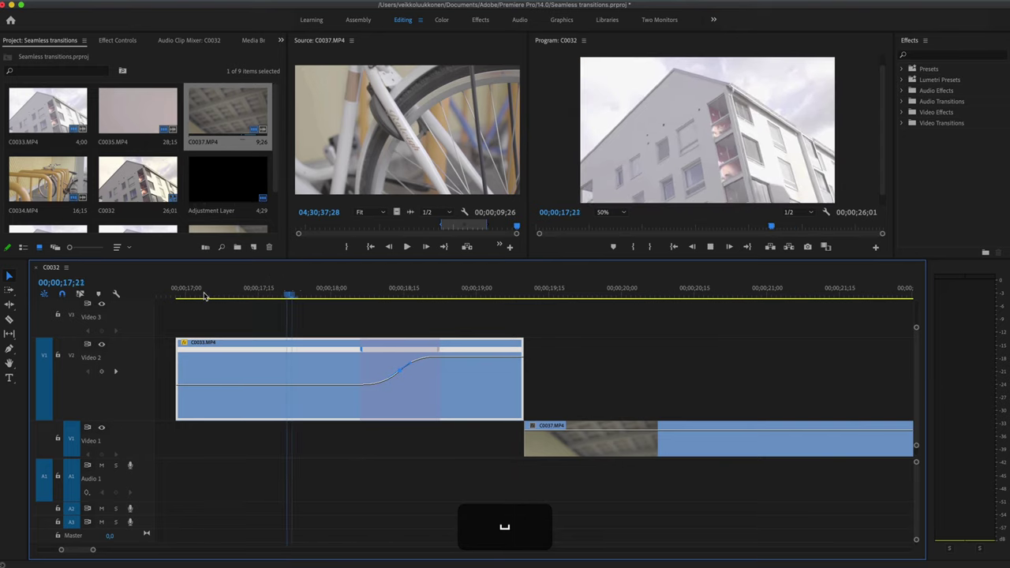
{"action": "key", "text": "space"}
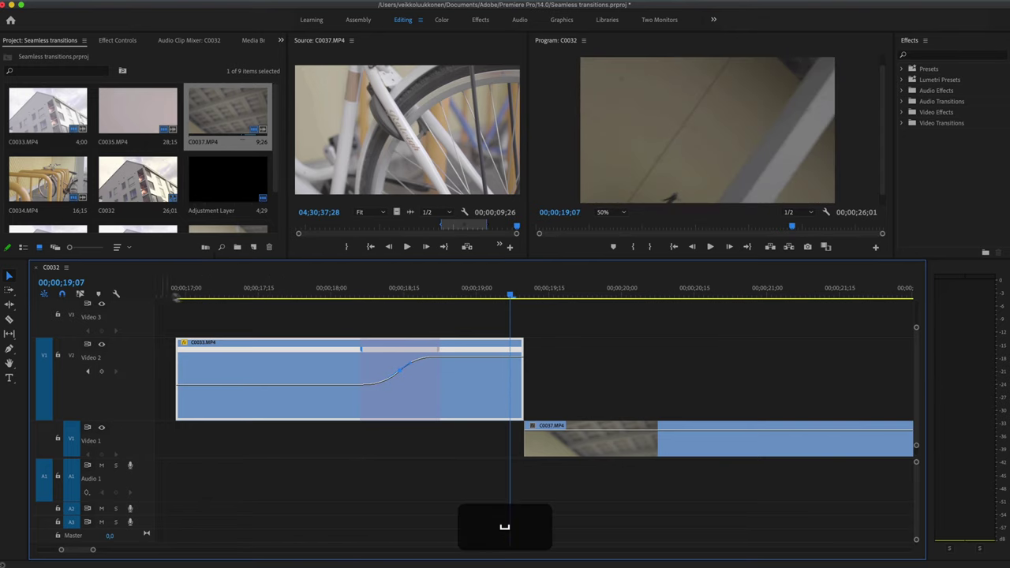
{"action": "left_click", "coordinate": [187, 295]}
{"action": "key", "text": "space"}
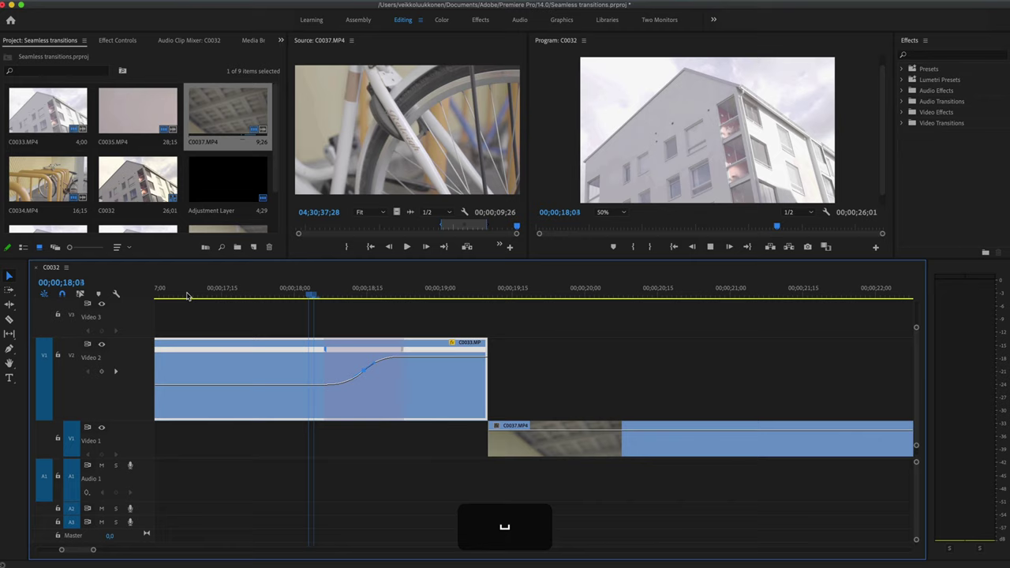
{"action": "key", "text": "space"}
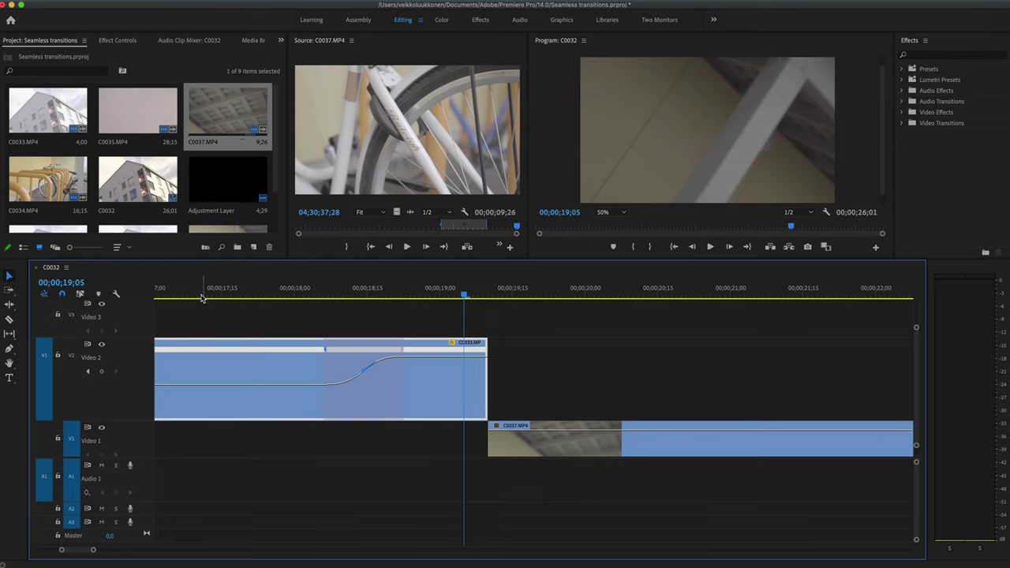
{"action": "left_click", "coordinate": [201, 296]}
{"action": "key", "text": "space"}
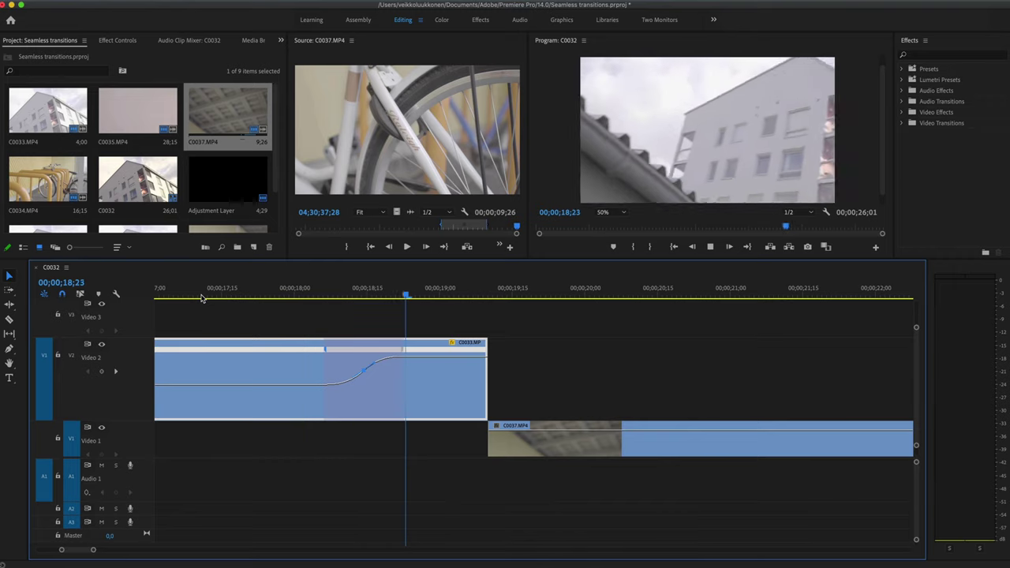
{"action": "left_click", "coordinate": [201, 296]}
{"action": "key", "text": "space"}
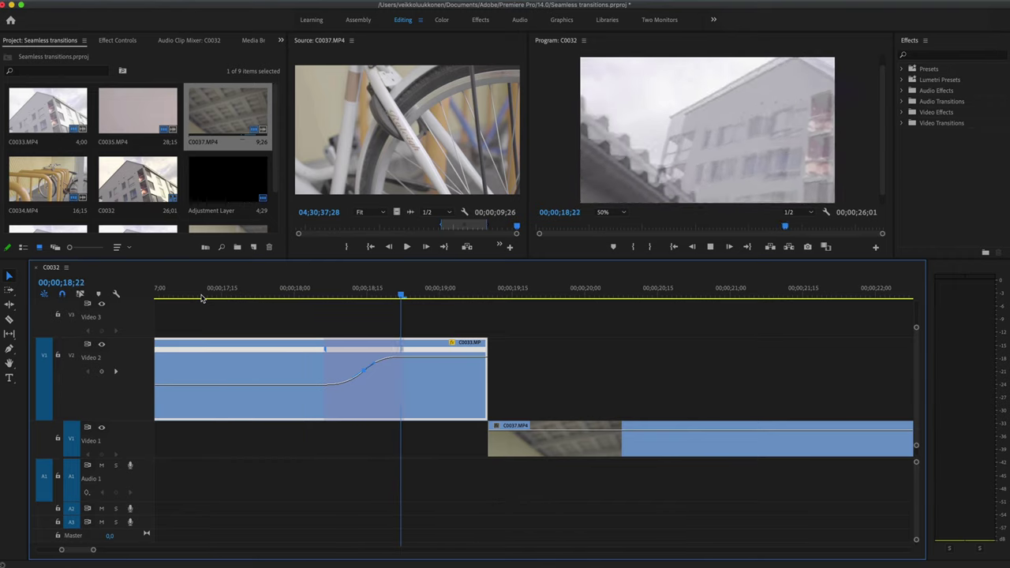
{"action": "key", "text": "space"}
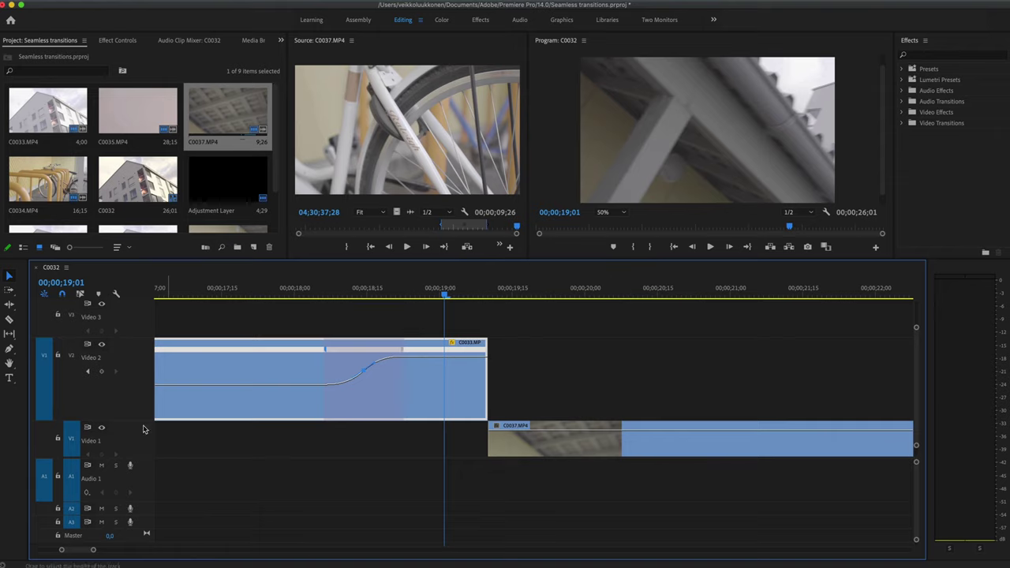
Step: Enlarge the Video 1 track and shift the timing of C0033's speed ramp before the cut
{"action": "left_click_drag", "start_coordinate": [110, 438], "coordinate": [111, 394]}
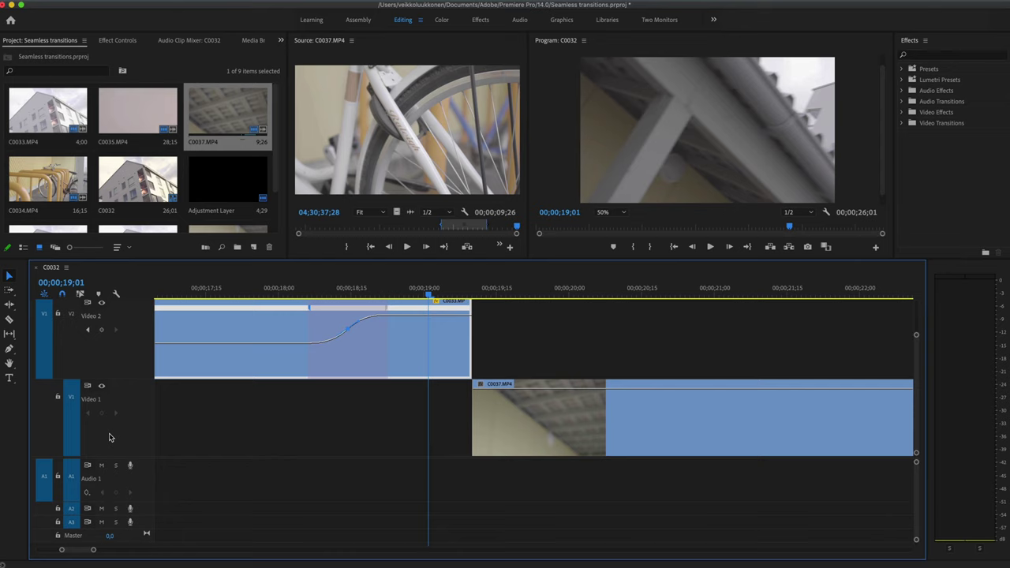
{"action": "scroll", "coordinate": [533, 378], "scroll_direction": "left", "scroll_amount": 2}
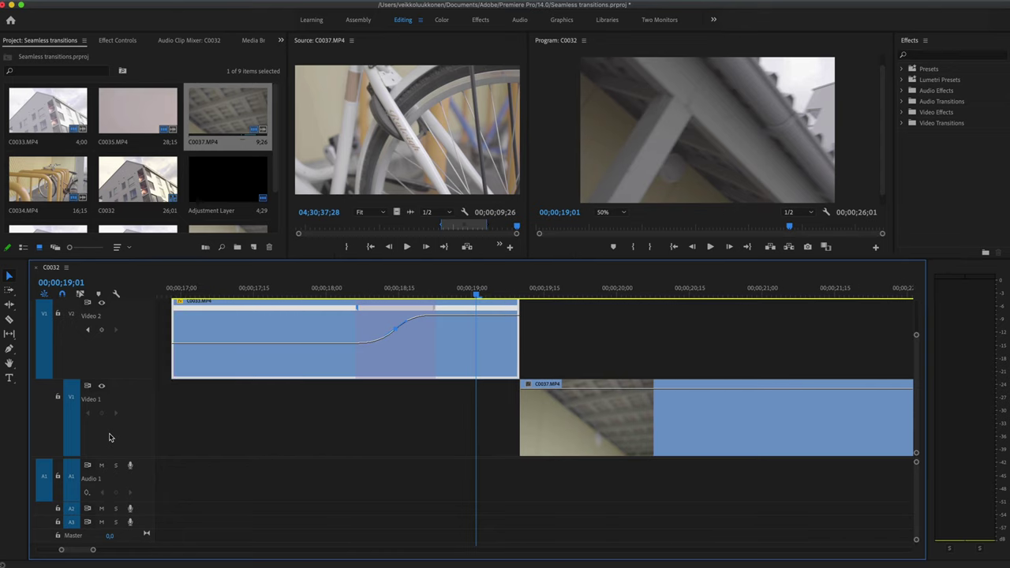
{"action": "left_click", "coordinate": [394, 289]}
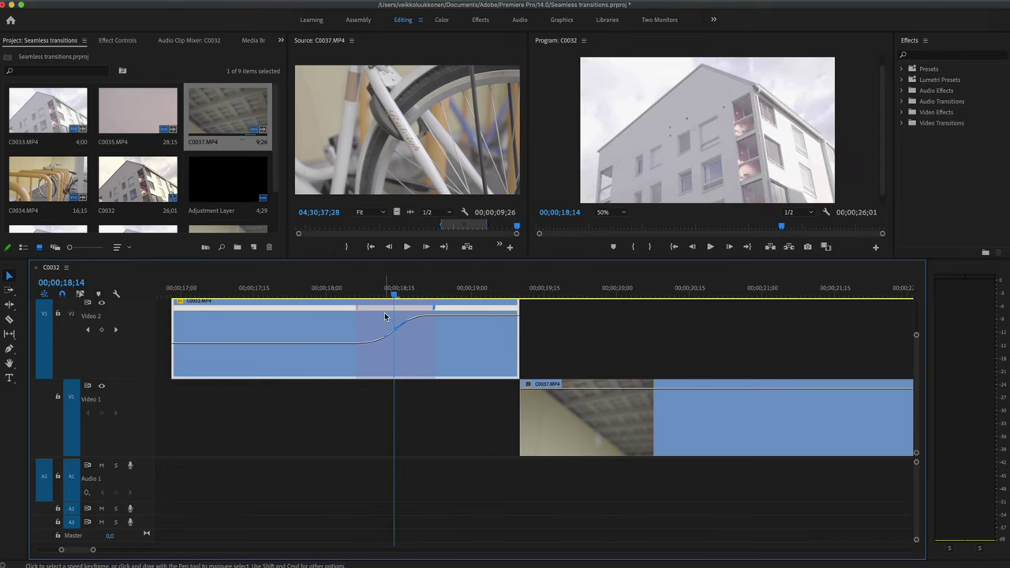
{"action": "left_click_drag", "start_coordinate": [392, 308], "coordinate": [478, 331]}
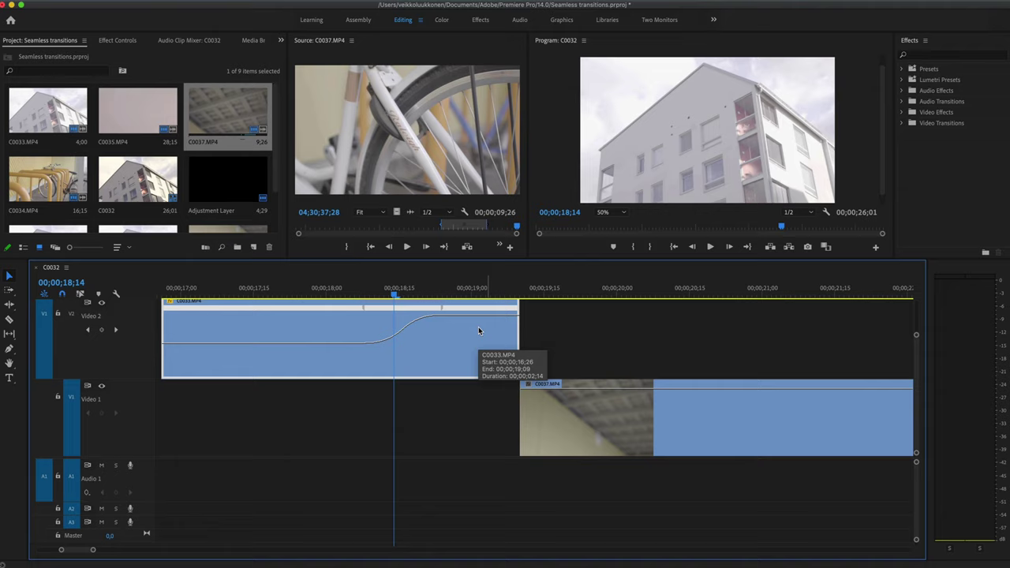
{"action": "left_click_drag", "start_coordinate": [515, 293], "coordinate": [520, 295]}
{"action": "left_click", "coordinate": [553, 404]}
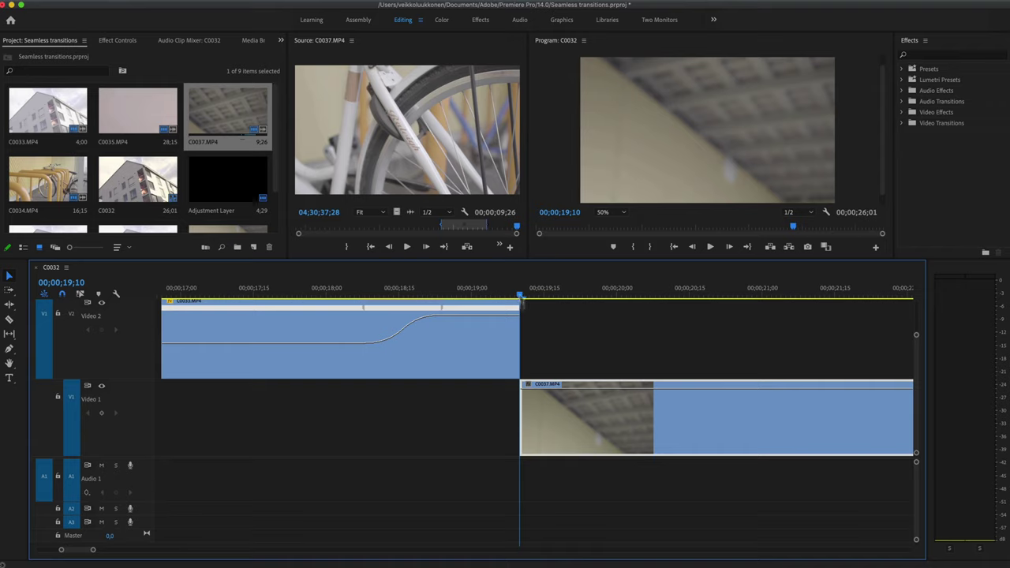
Step: Show C0037's speed line, trim its start, and move it back against C0033
{"action": "right_click", "coordinate": [527, 384]}
{"action": "mouse_move", "coordinate": [578, 421]}
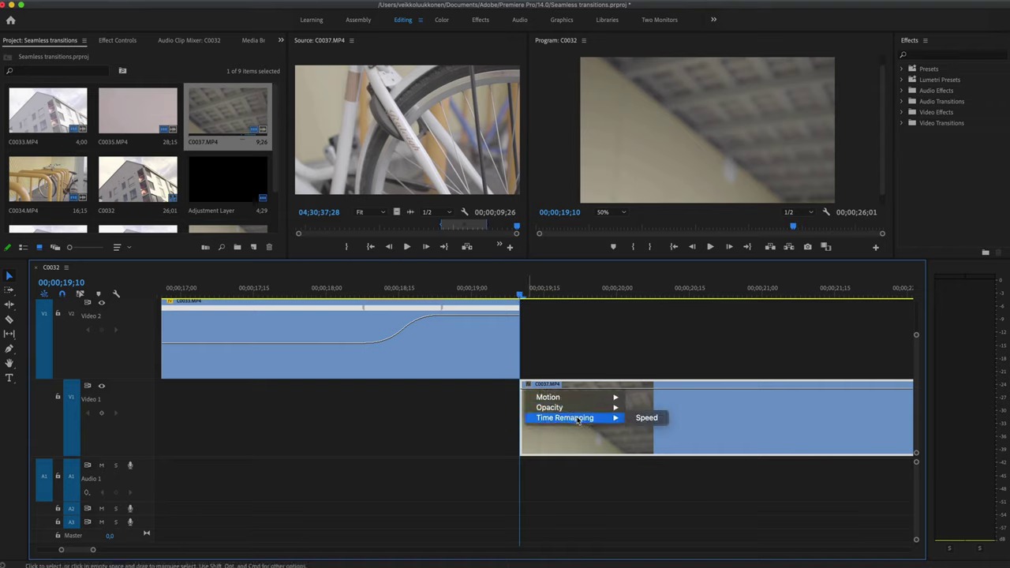
{"action": "left_click", "coordinate": [646, 417]}
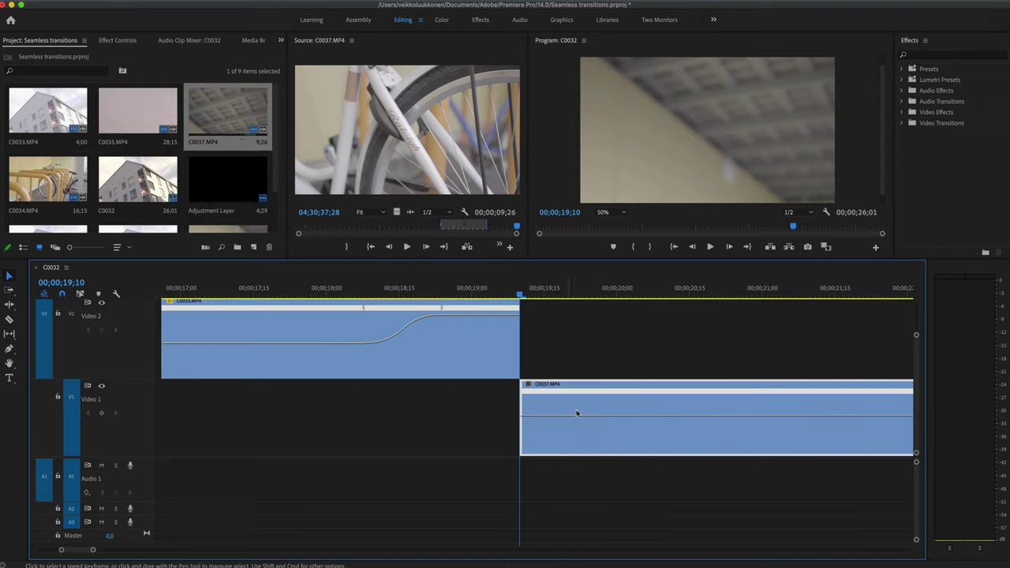
{"action": "left_click_drag", "start_coordinate": [520, 294], "coordinate": [883, 299]}
{"action": "scroll", "coordinate": [863, 336], "scroll_direction": "right", "scroll_amount": 5}
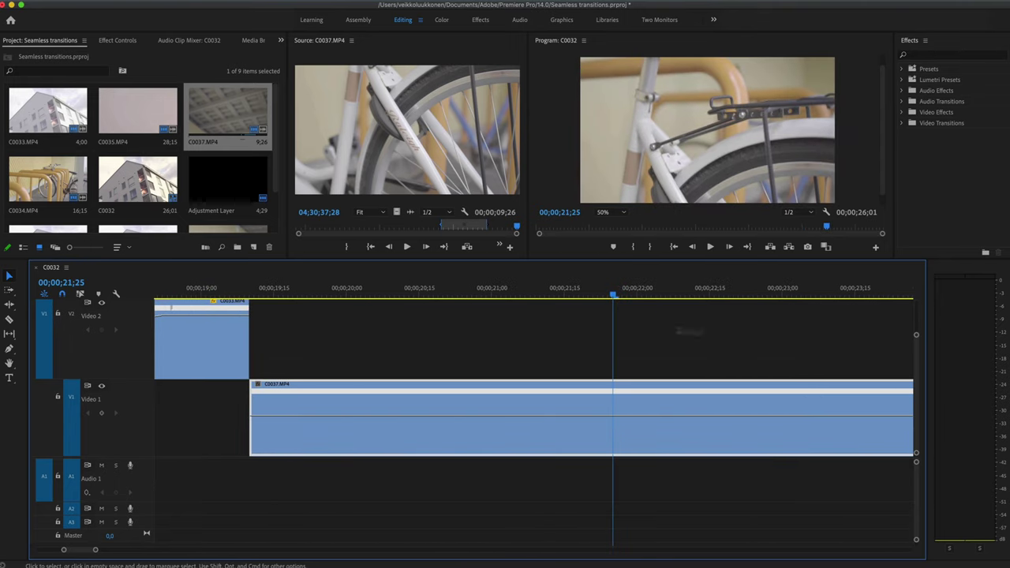
{"action": "left_click_drag", "start_coordinate": [252, 400], "coordinate": [462, 403]}
{"action": "left_click_drag", "start_coordinate": [543, 402], "coordinate": [335, 397]}
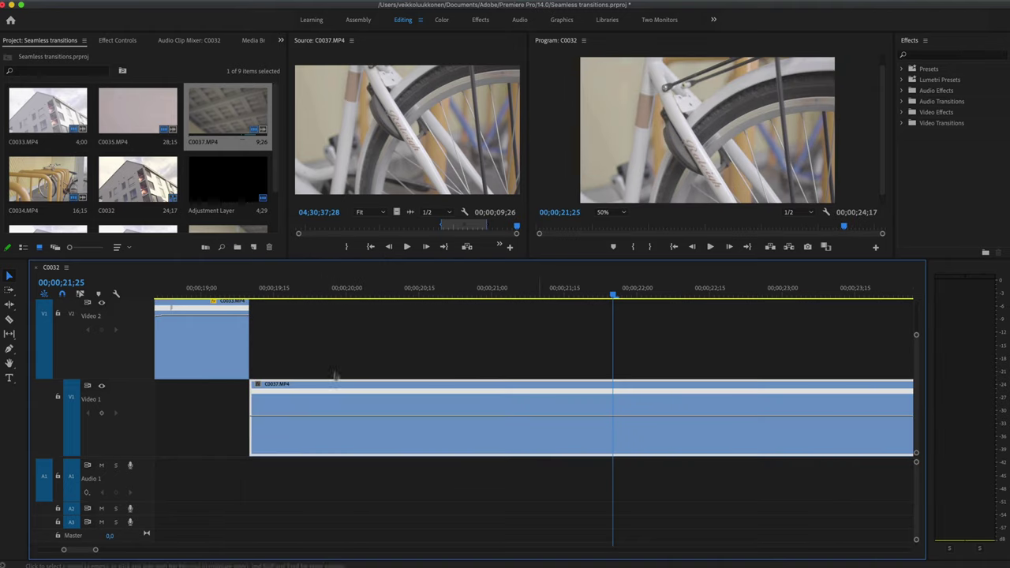
{"action": "left_click", "coordinate": [284, 289]}
{"action": "key", "text": "space"}
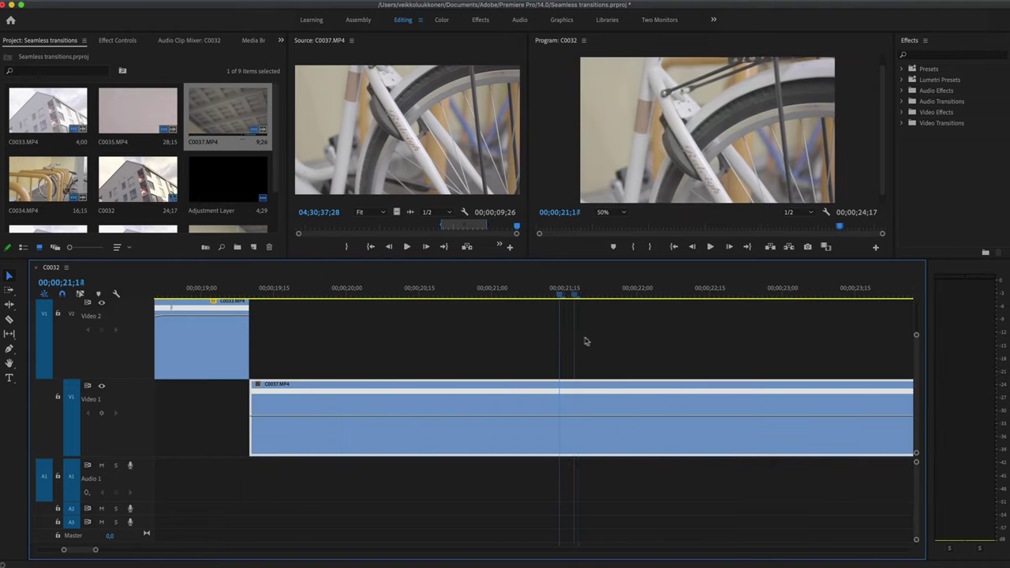
Step: Add a speed keyframe to C0037, speed up its opening, and ease the split keyframe into an S-curve
{"action": "left_click", "coordinate": [710, 413], "text": "super"}
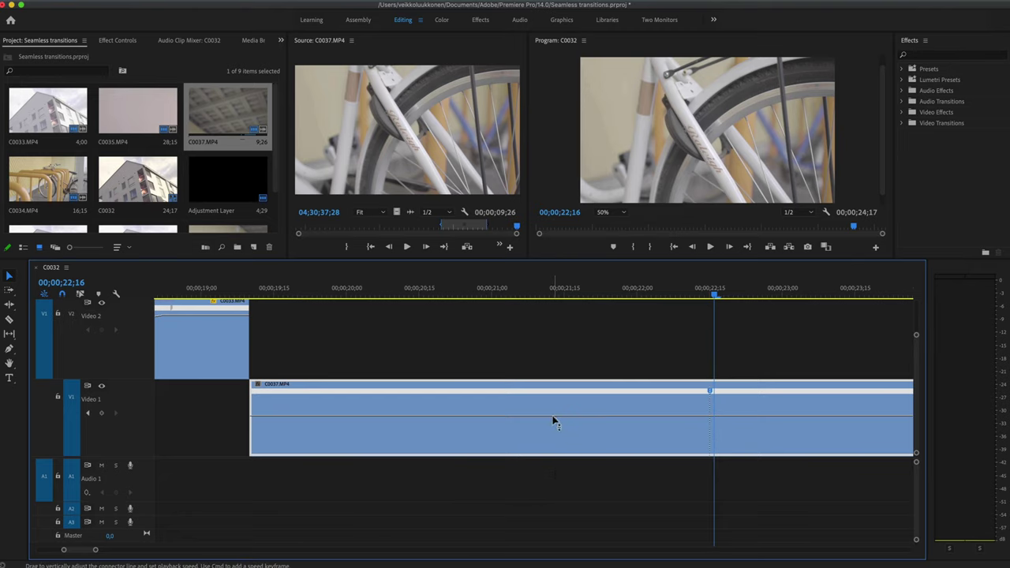
{"action": "left_click_drag", "start_coordinate": [552, 415], "coordinate": [335, 383]}
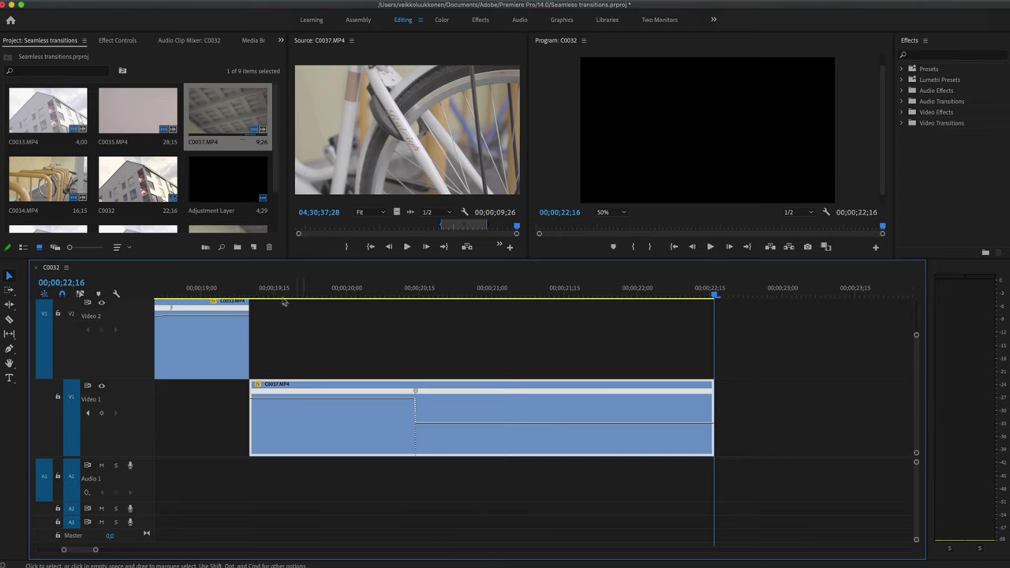
{"action": "left_click", "coordinate": [245, 292]}
{"action": "key", "text": "space"}
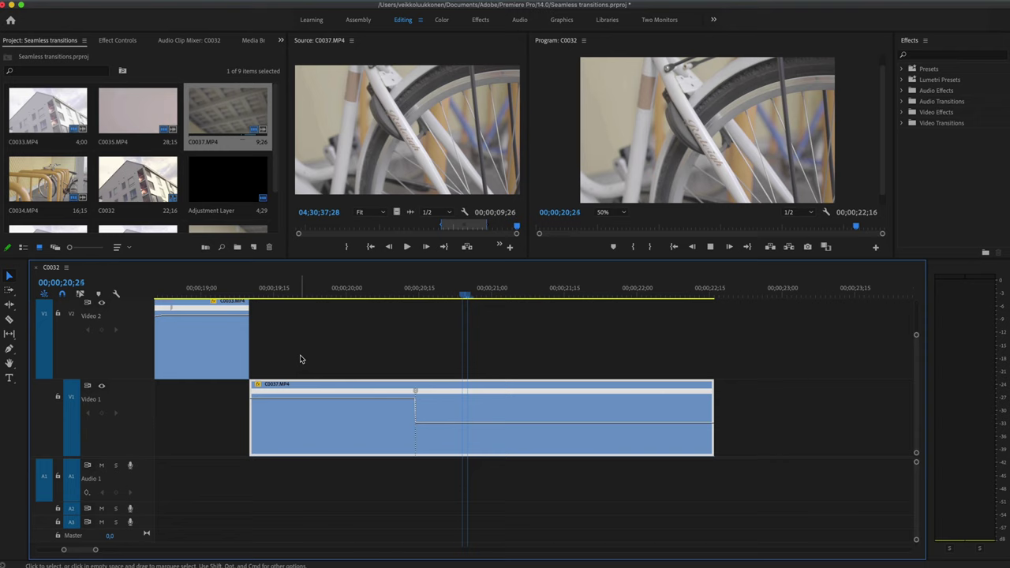
{"action": "key", "text": "space"}
{"action": "left_click_drag", "start_coordinate": [409, 391], "coordinate": [312, 405]}
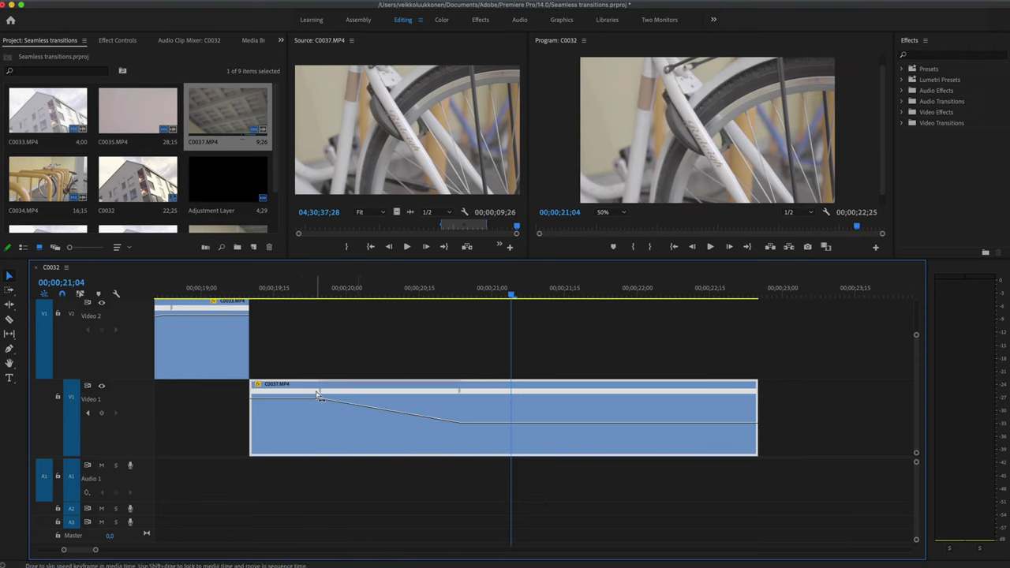
{"action": "left_click", "coordinate": [322, 396]}
{"action": "left_click_drag", "start_coordinate": [387, 402], "coordinate": [336, 403]}
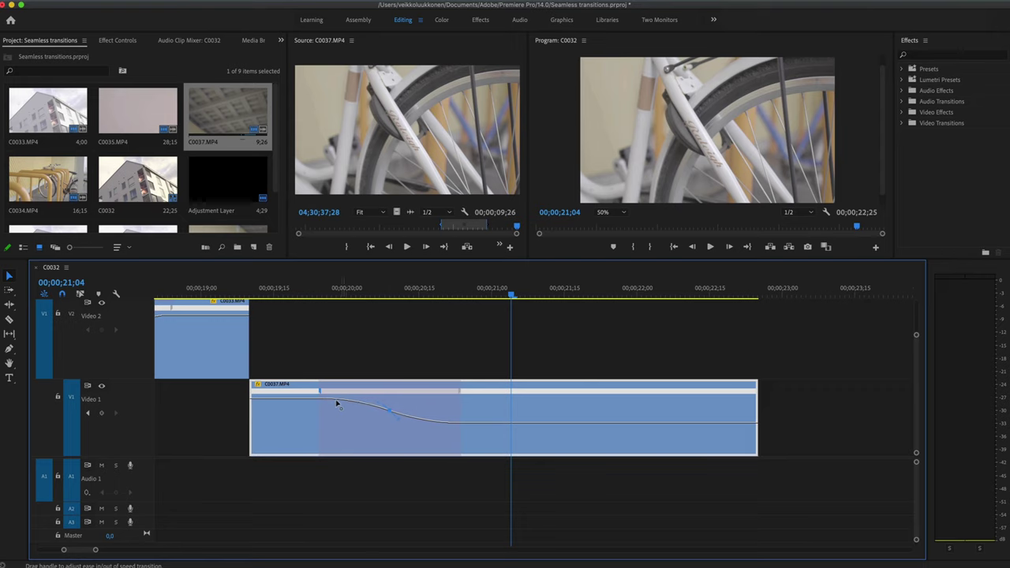
{"action": "key", "text": "space"}
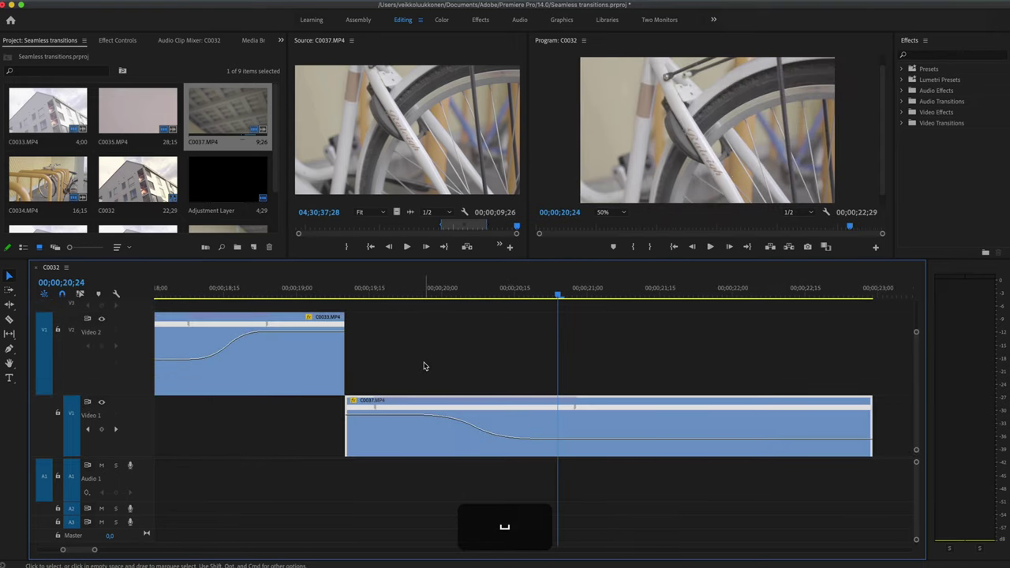
Step: Play back the full transition from the start of the C0033 clip
{"action": "scroll", "coordinate": [424, 365], "scroll_direction": "left", "scroll_amount": 5}
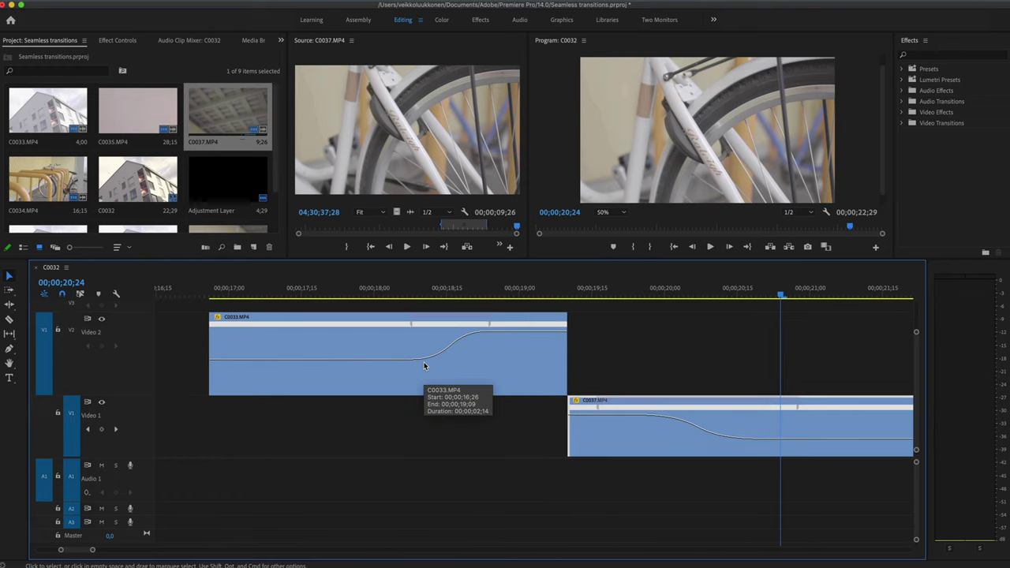
{"action": "left_click", "coordinate": [234, 289]}
{"action": "key", "text": "space"}
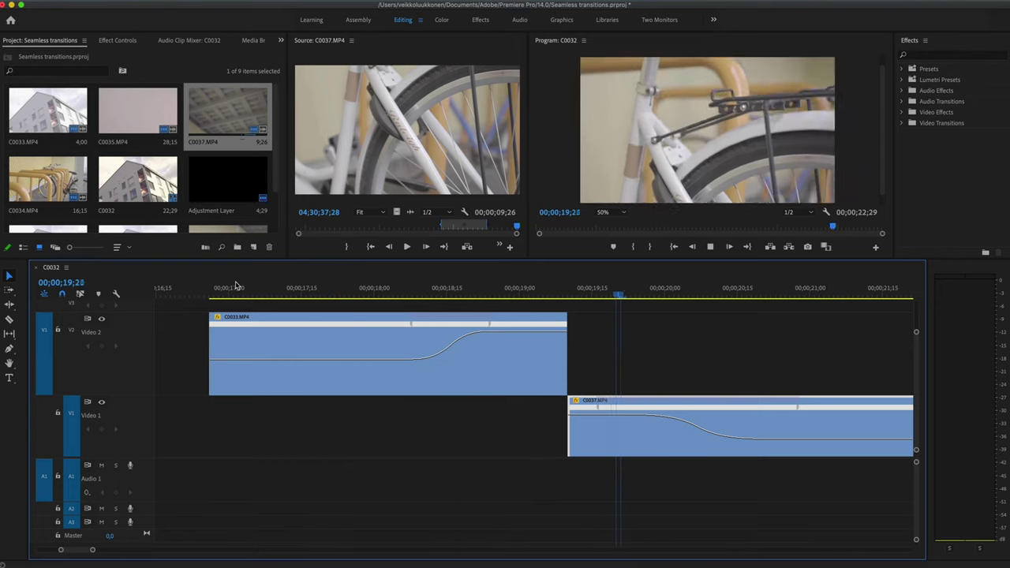
{"action": "key", "text": "space"}
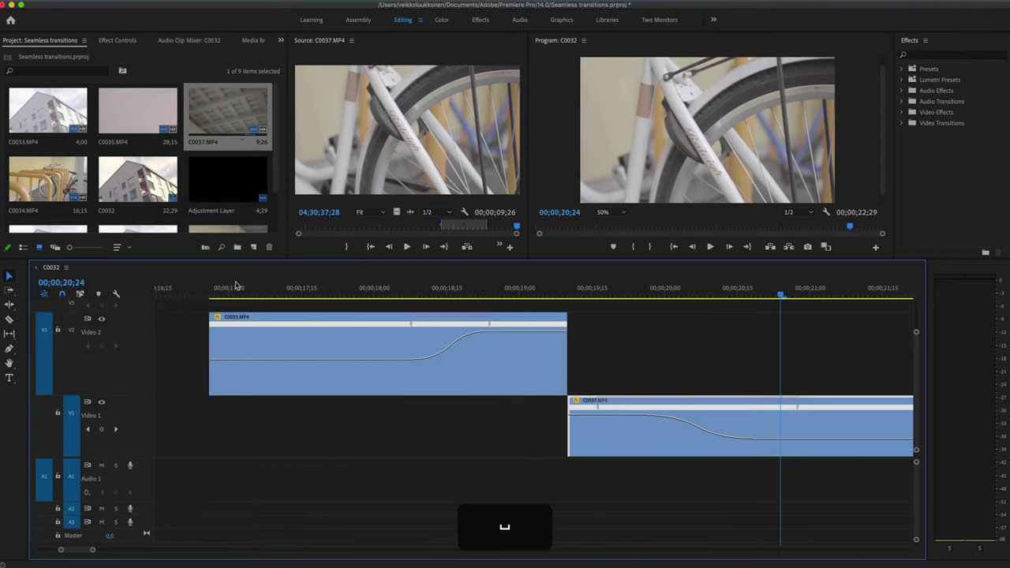
Step: Select the C0033 clip on Video 2 and show its effect properties in Effect Controls
{"action": "left_click", "coordinate": [456, 318]}
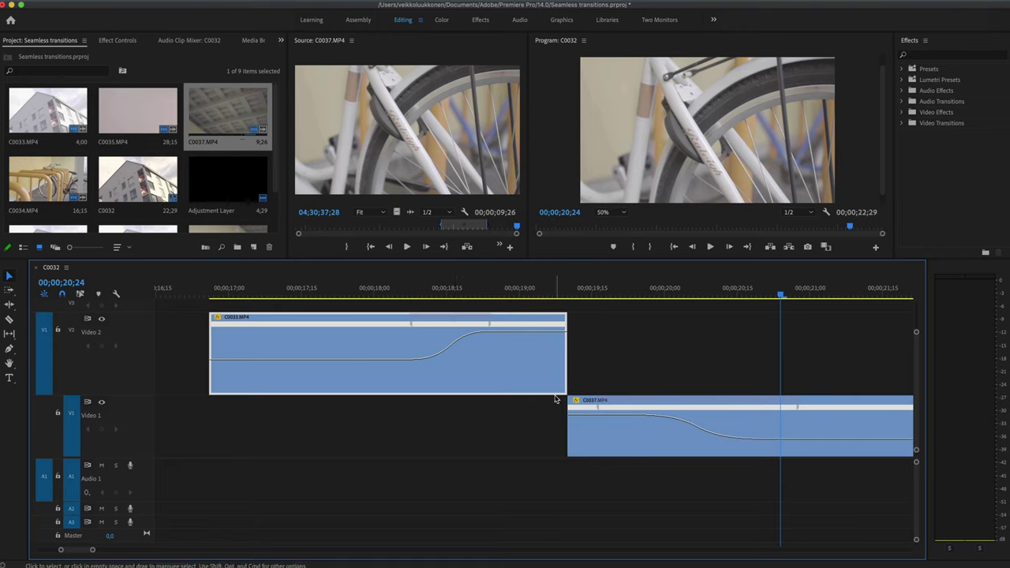
{"action": "key", "text": "p"}
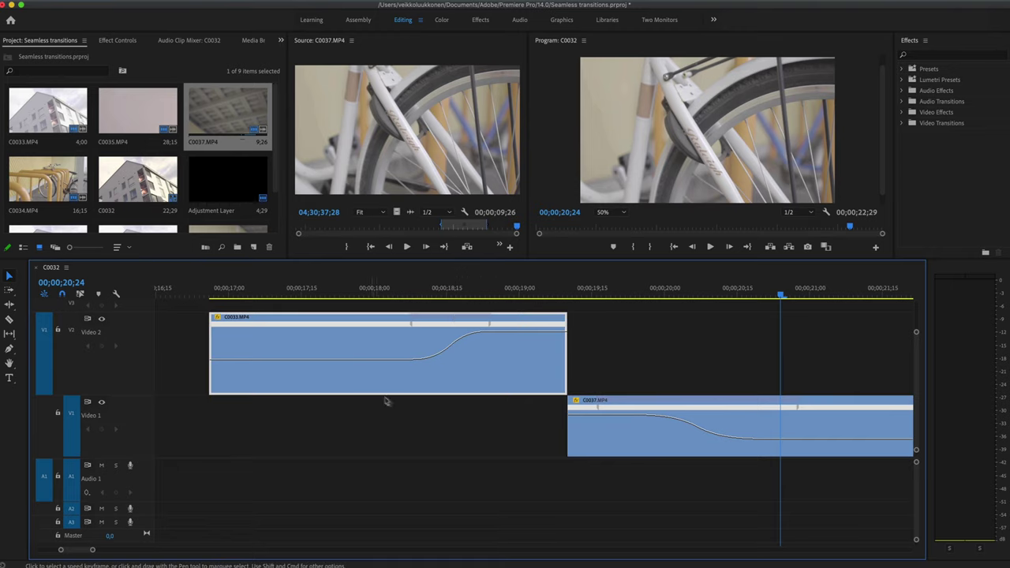
{"action": "left_click", "coordinate": [115, 40]}
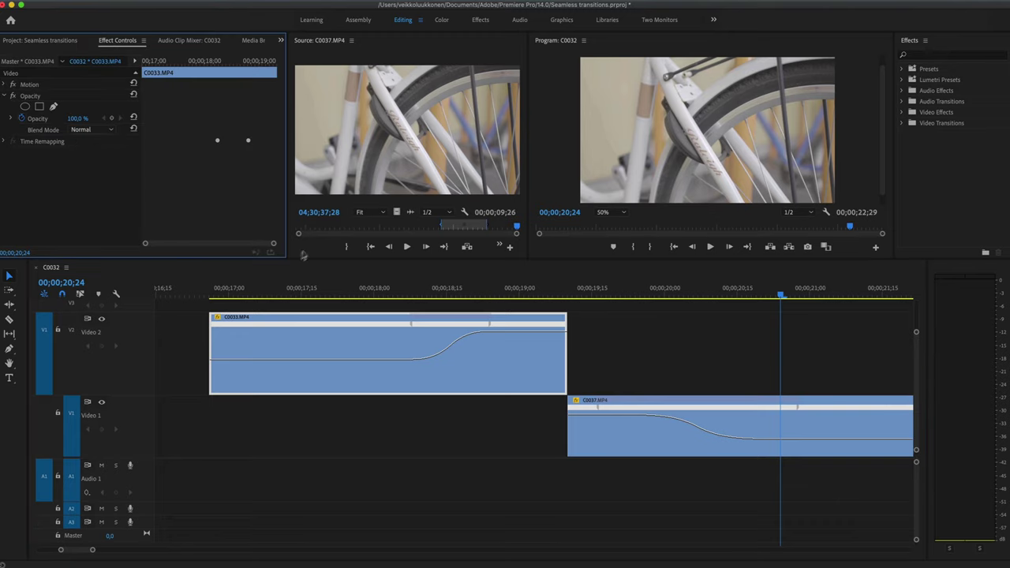
{"action": "left_click_drag", "start_coordinate": [169, 350], "coordinate": [395, 351]}
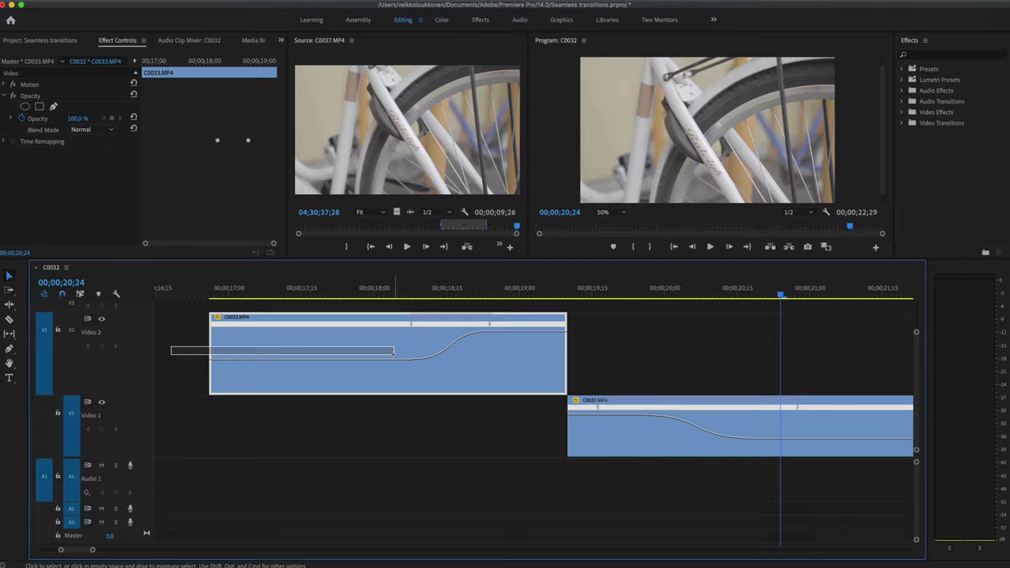
Step: Nest the C0033 building clip into a sequence named Clip1
{"action": "right_click", "coordinate": [412, 352]}
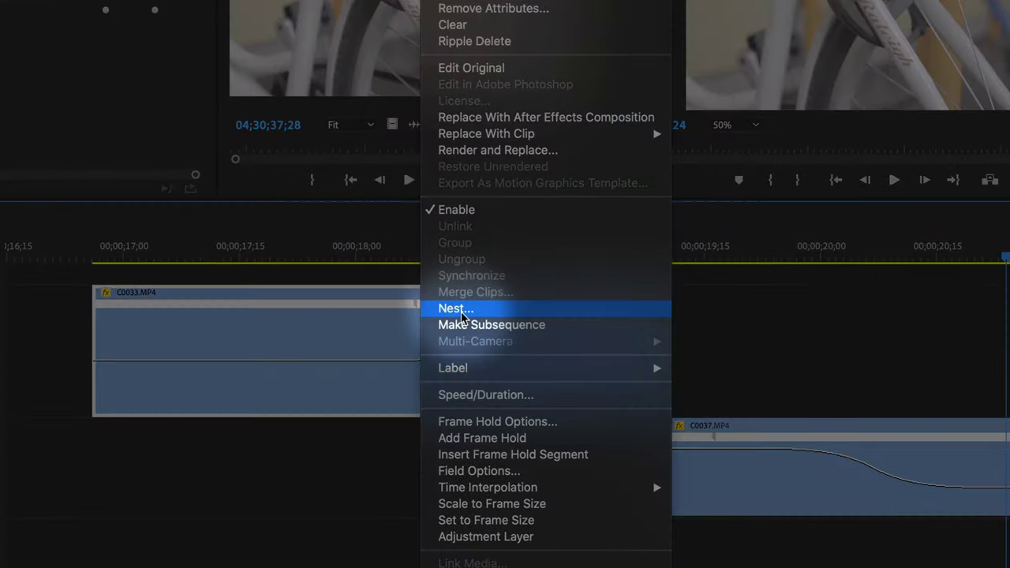
{"action": "left_click", "coordinate": [456, 309]}
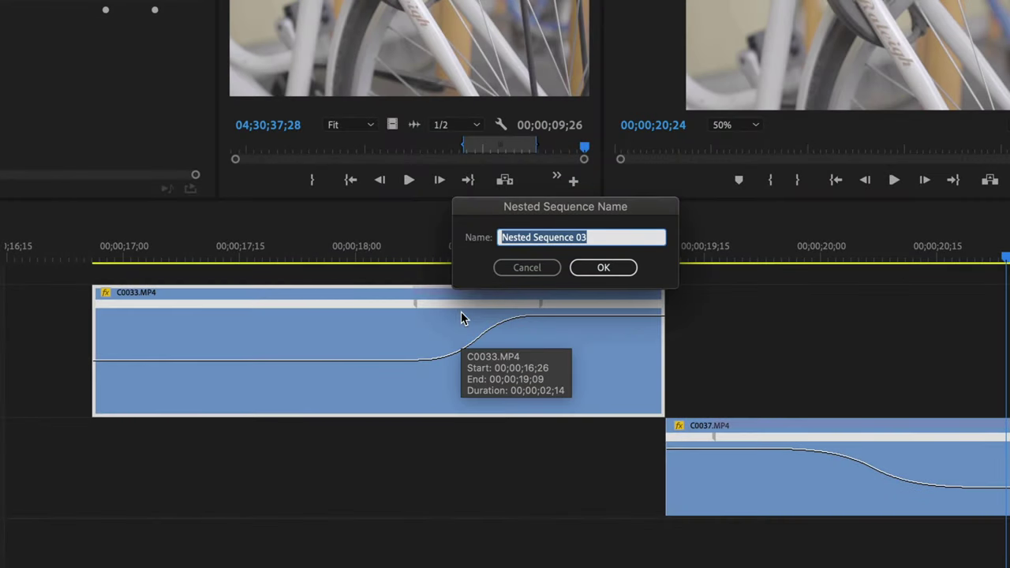
{"action": "type", "text": "C"}
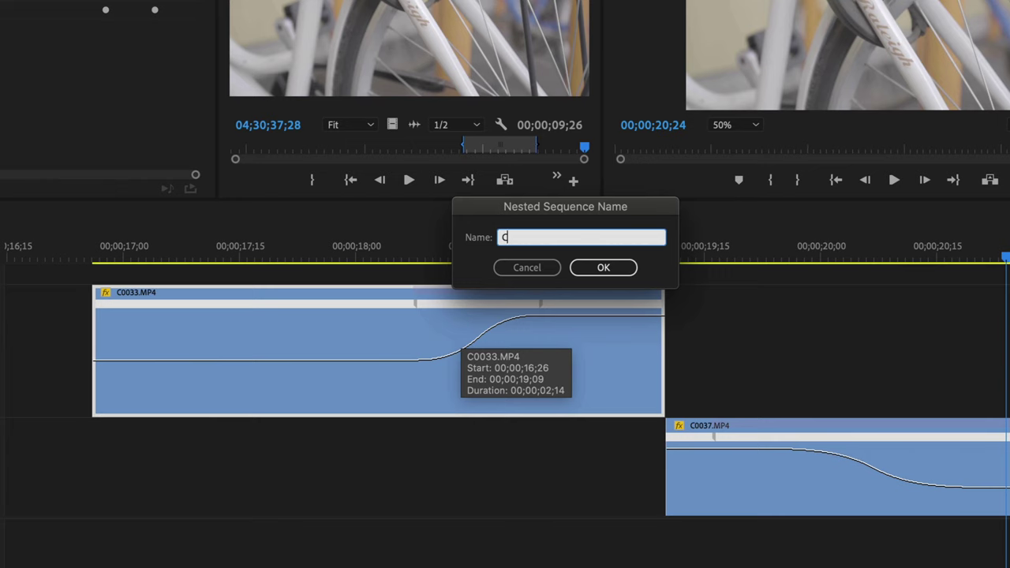
{"action": "type", "text": "lip1"}
{"action": "key", "text": "Return"}
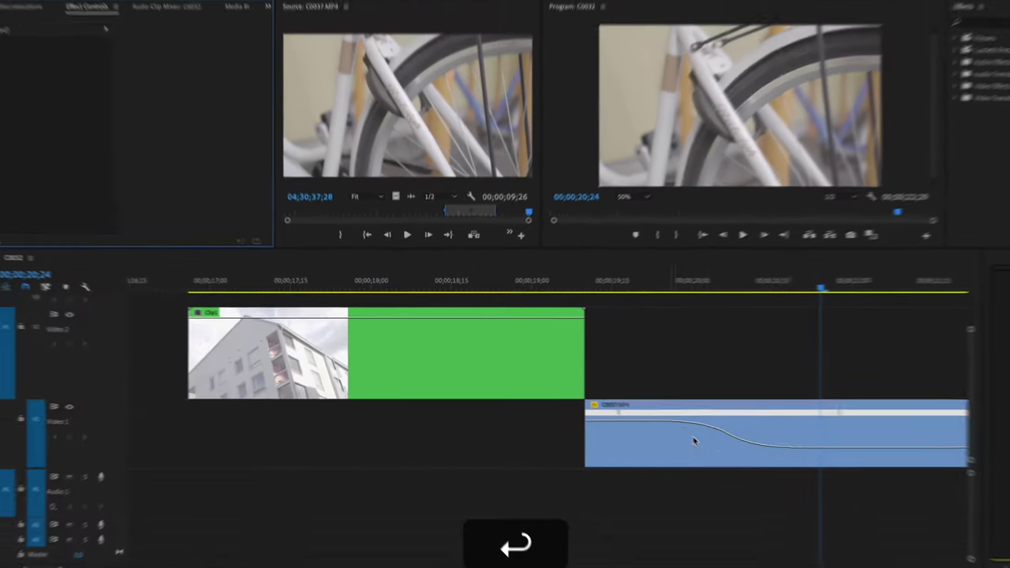
Step: Nest the bike clip as Clip2, inspect its speed curve, and return to C0032
{"action": "right_click", "coordinate": [683, 444]}
{"action": "left_click", "coordinate": [730, 331]}
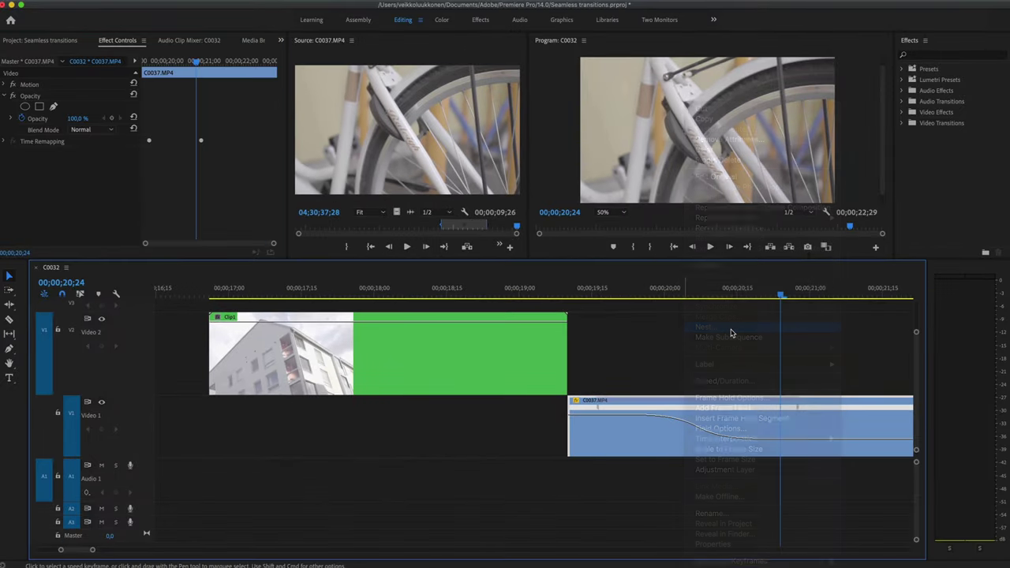
{"action": "type", "text": "Clip2"}
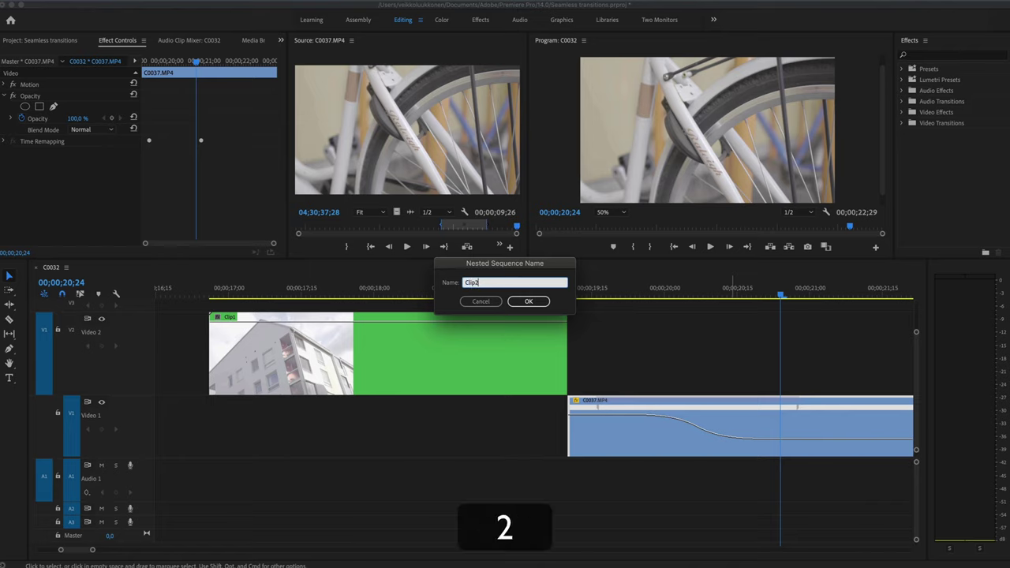
{"action": "key", "text": "Return"}
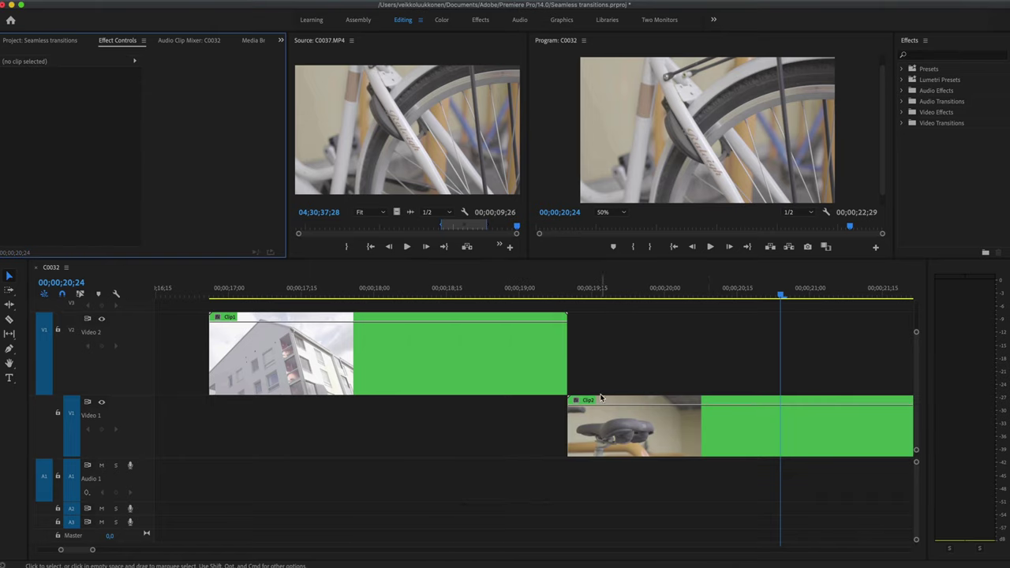
{"action": "double_click", "coordinate": [630, 434]}
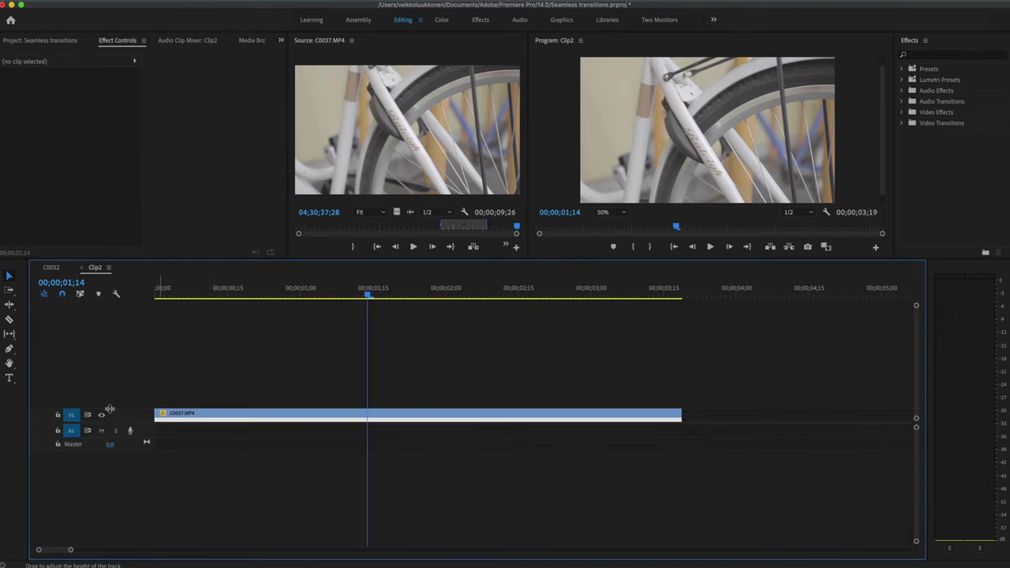
{"action": "left_click_drag", "start_coordinate": [111, 407], "coordinate": [111, 347]}
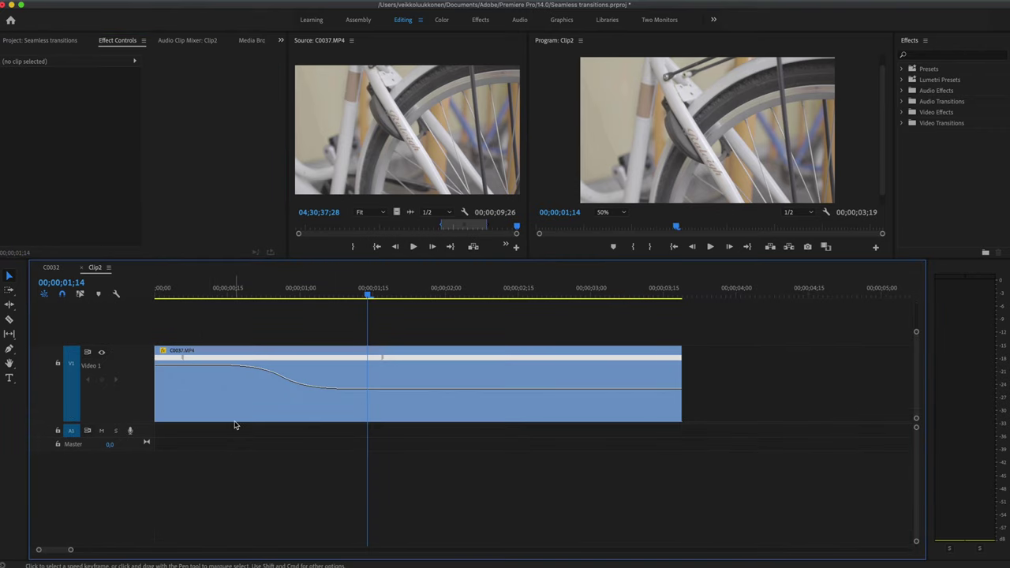
{"action": "left_click", "coordinate": [51, 267]}
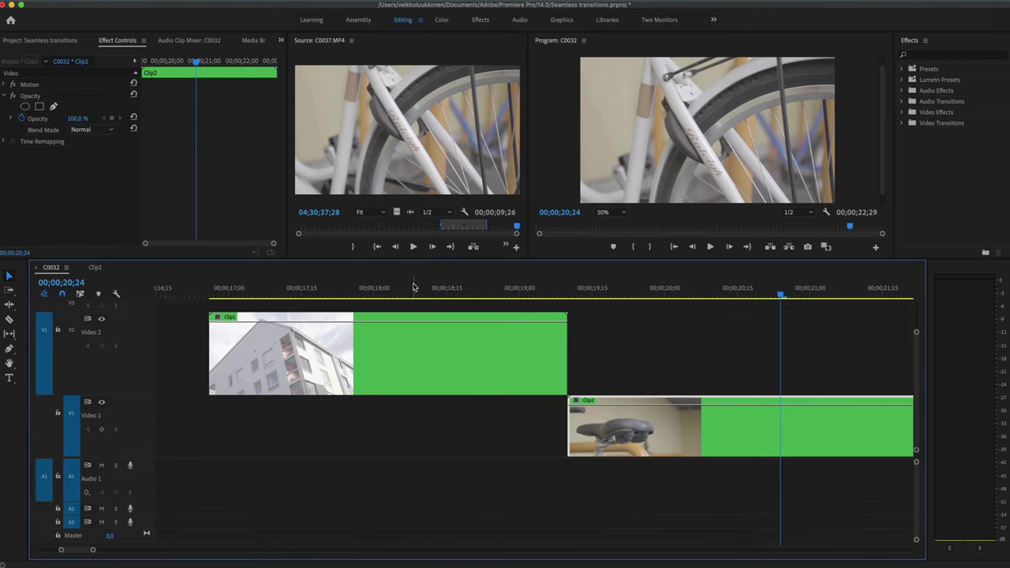
{"action": "left_click_drag", "start_coordinate": [418, 289], "coordinate": [510, 285]}
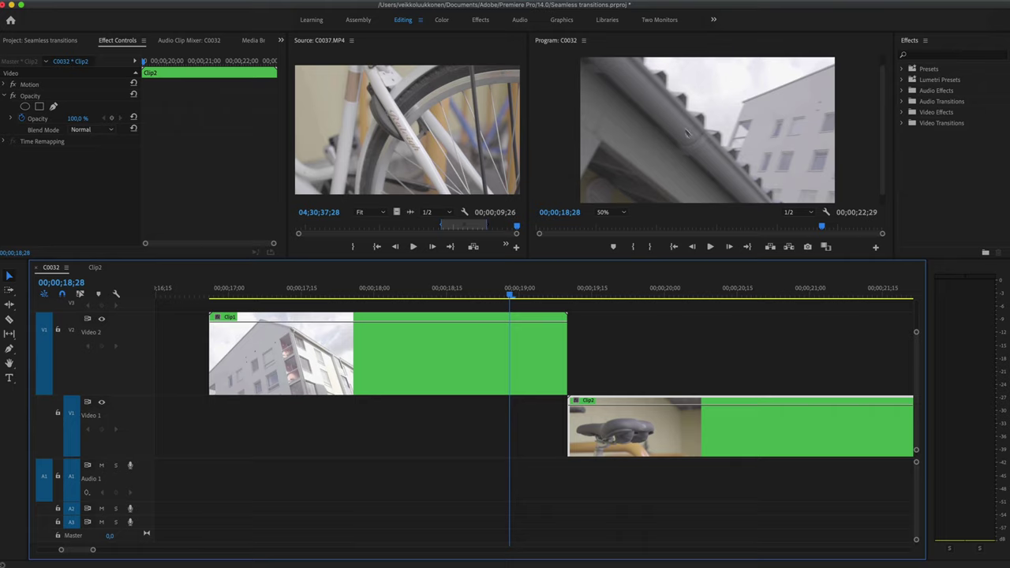
{"action": "left_click_drag", "start_coordinate": [511, 295], "coordinate": [465, 312]}
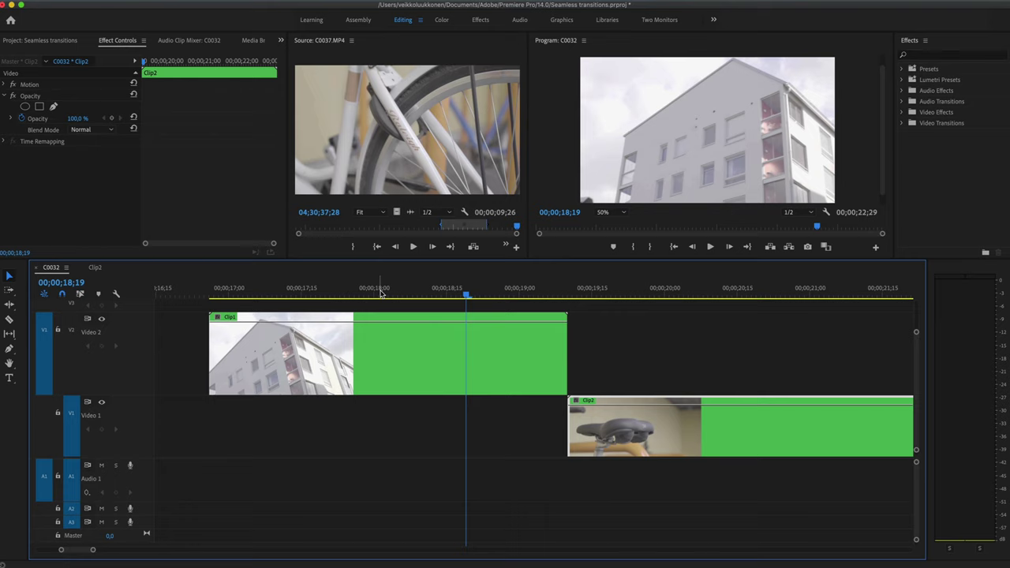
{"action": "left_click_drag", "start_coordinate": [378, 298], "coordinate": [462, 294]}
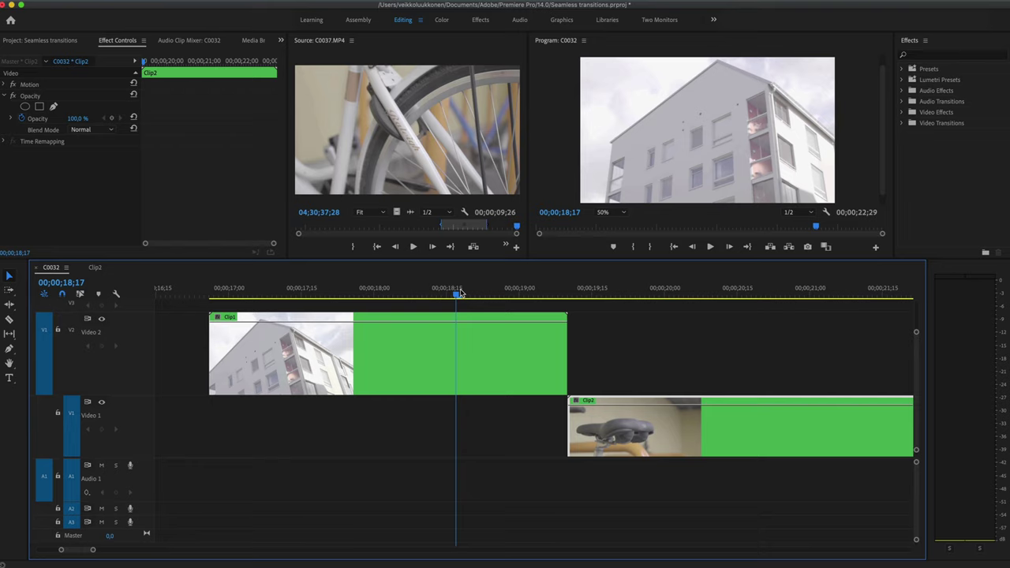
{"action": "key", "text": "space"}
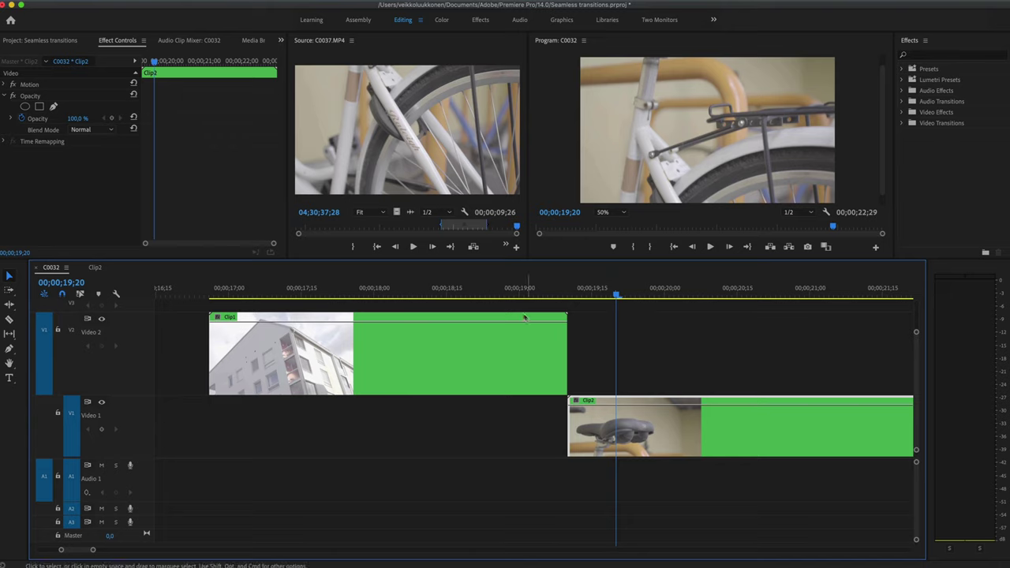
{"action": "left_click_drag", "start_coordinate": [483, 296], "coordinate": [454, 303]}
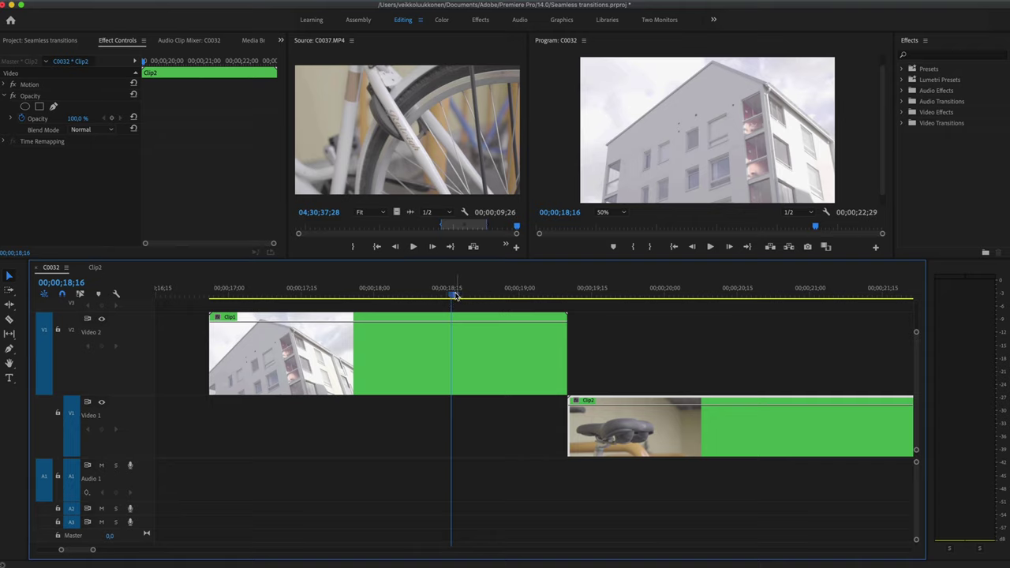
{"action": "left_click_drag", "start_coordinate": [453, 297], "coordinate": [481, 301]}
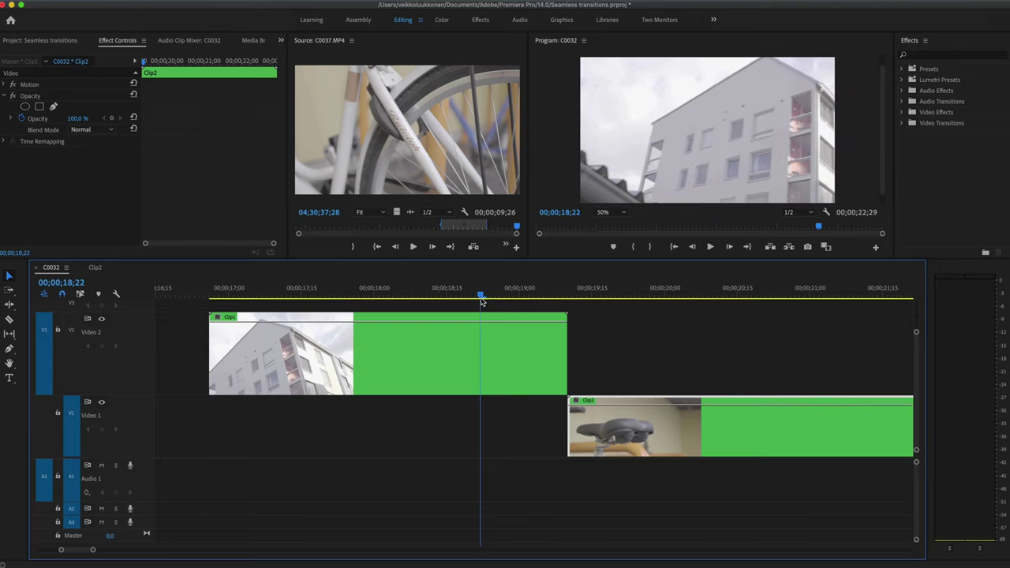
{"action": "left_click", "coordinate": [508, 344]}
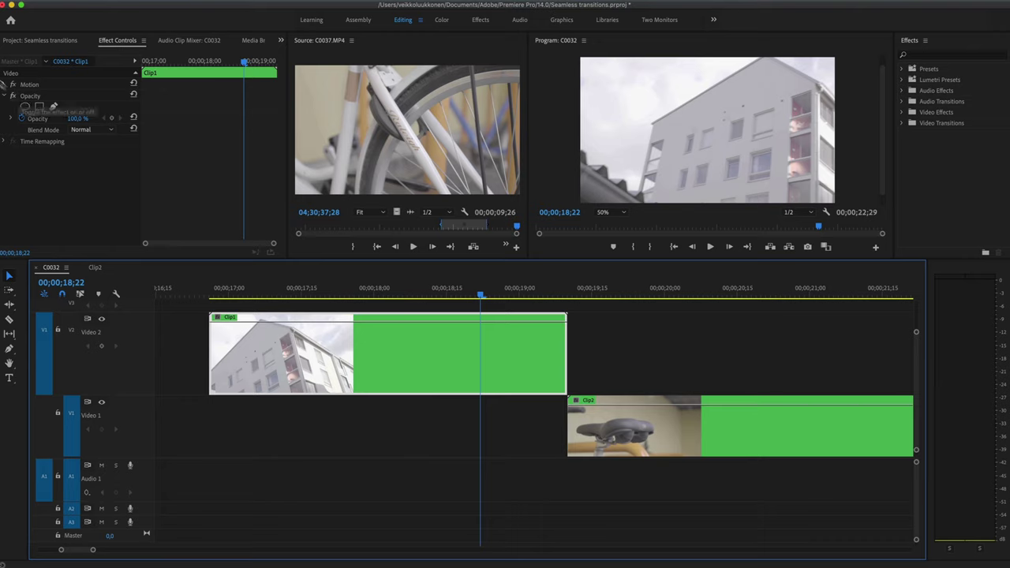
Step: Select Clip1's Opacity effect, enlarge the monitors, and start a free-draw Bezier opacity mask
{"action": "left_click", "coordinate": [50, 40]}
{"action": "left_click", "coordinate": [114, 41]}
{"action": "left_click", "coordinate": [183, 40]}
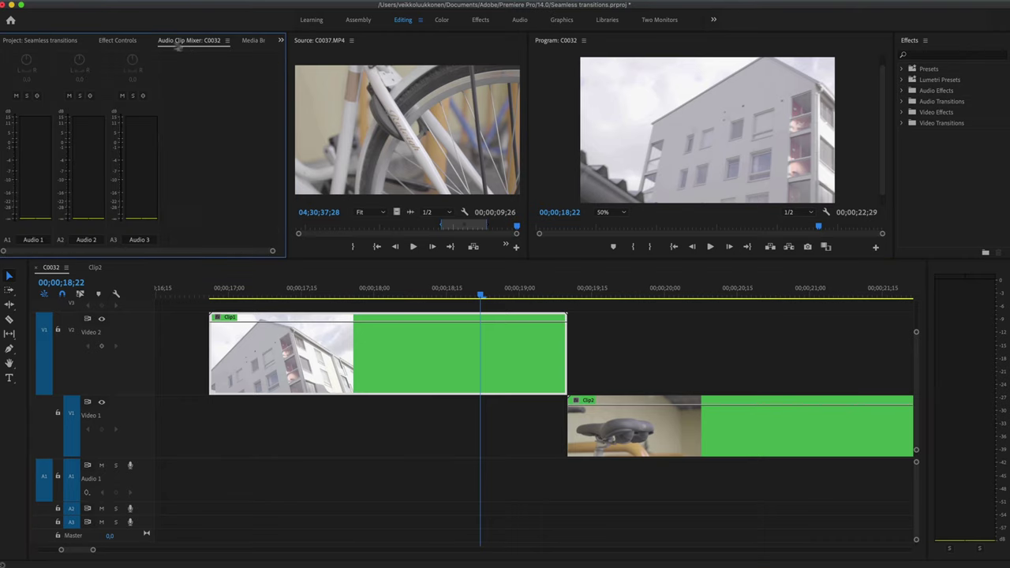
{"action": "left_click", "coordinate": [118, 40]}
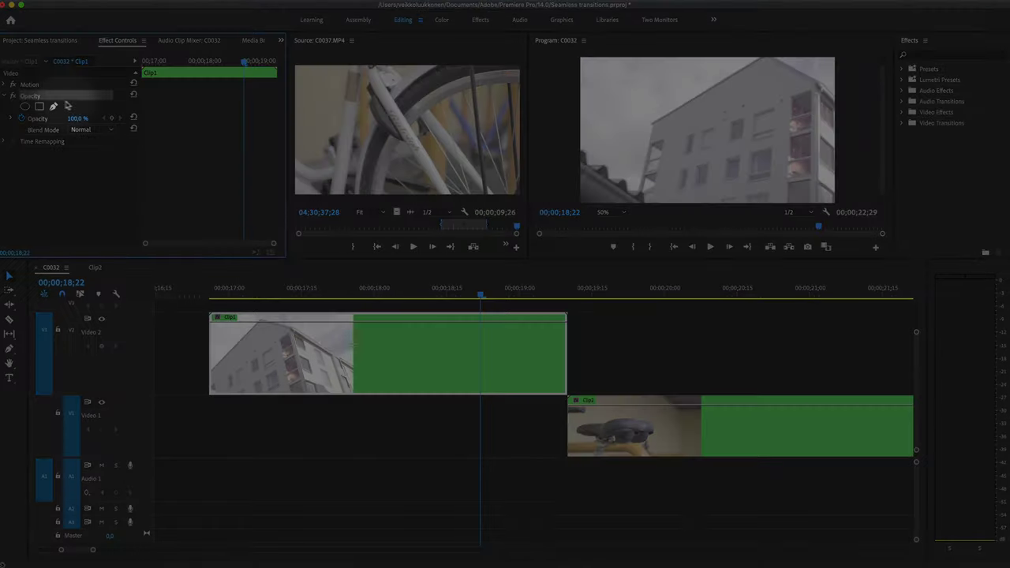
{"action": "left_click", "coordinate": [76, 96]}
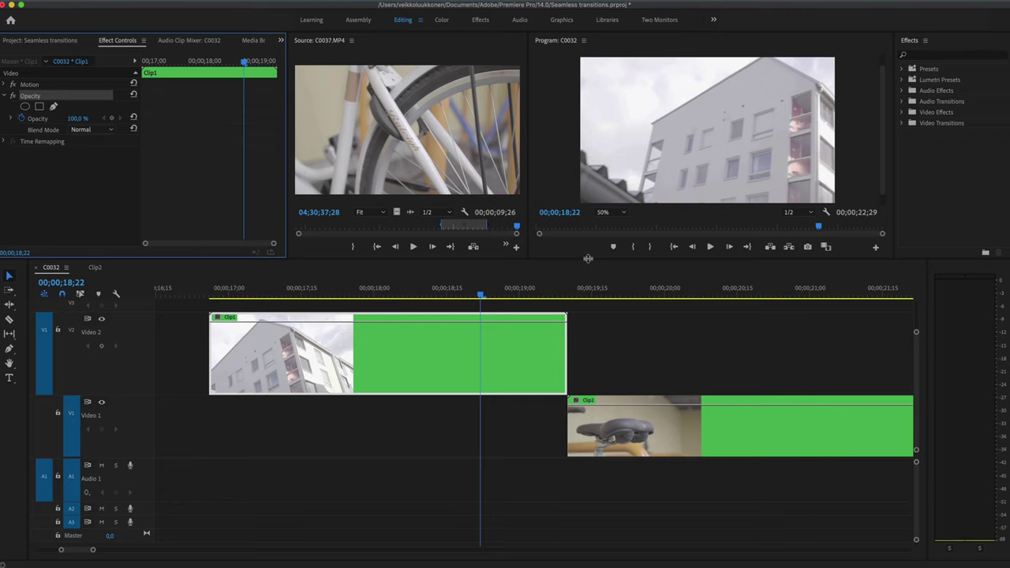
{"action": "left_click_drag", "start_coordinate": [588, 258], "coordinate": [584, 305]}
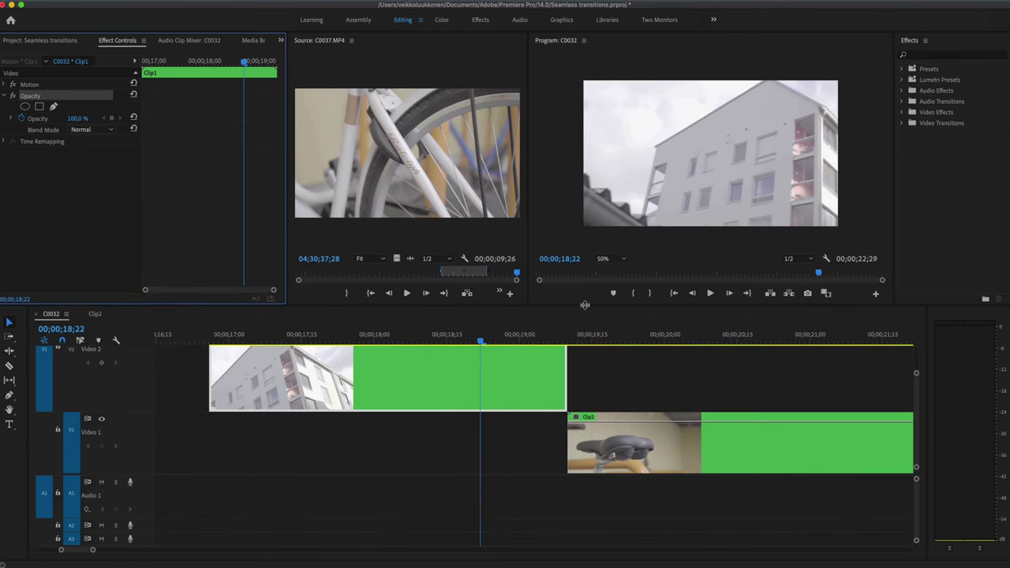
{"action": "left_click", "coordinate": [53, 108]}
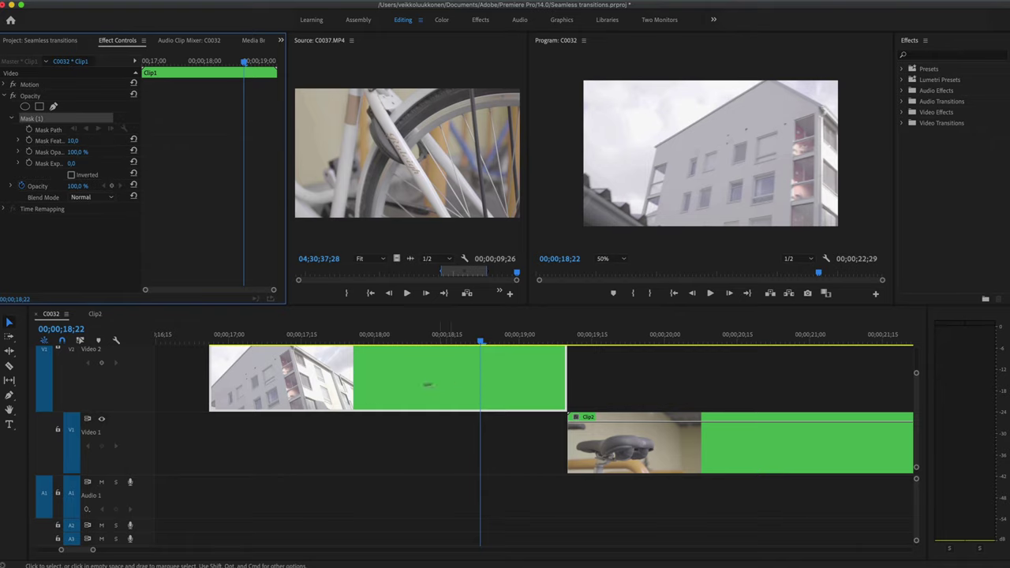
Step: Place mask points at Clip1's four frame corners and close the shape at the lower-left
{"action": "left_click", "coordinate": [578, 219]}
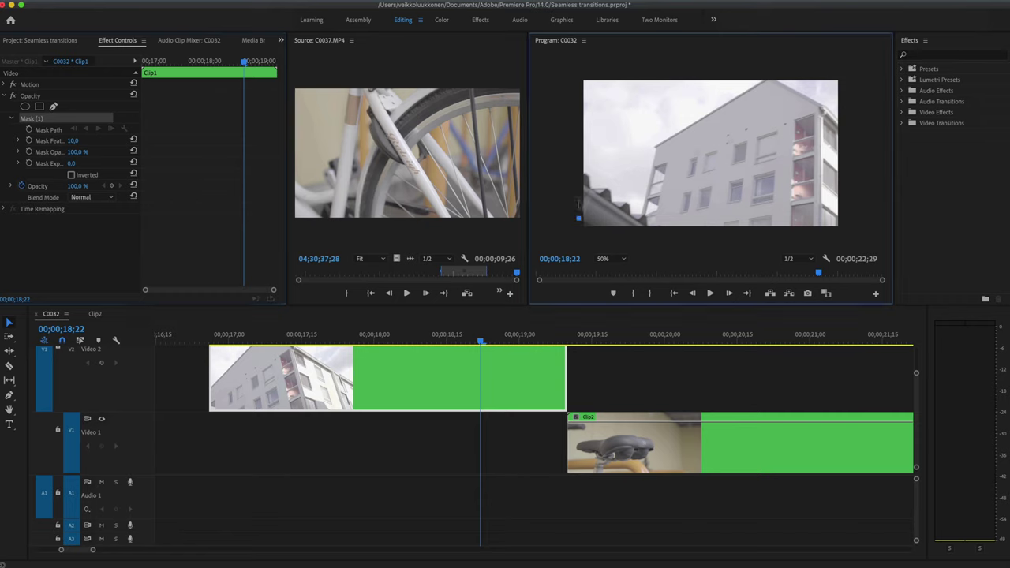
{"action": "left_click", "coordinate": [569, 58]}
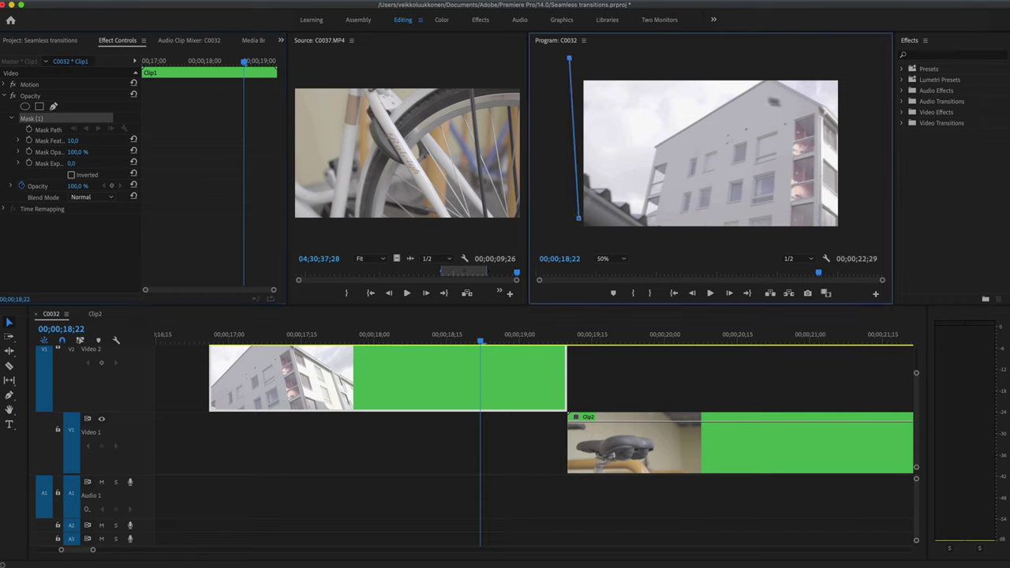
{"action": "left_click", "coordinate": [852, 60]}
{"action": "left_click", "coordinate": [851, 232]}
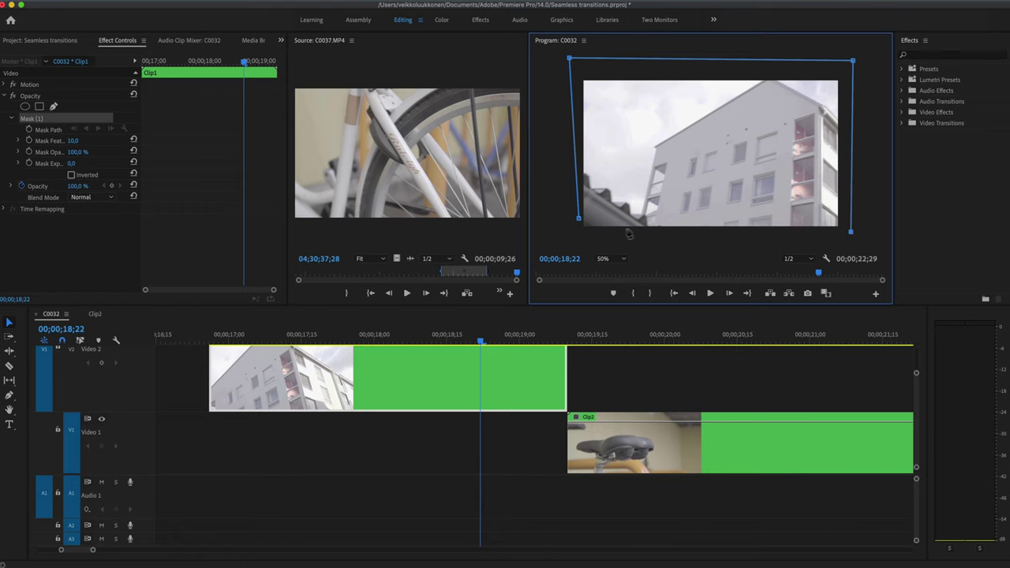
{"action": "left_click", "coordinate": [583, 225]}
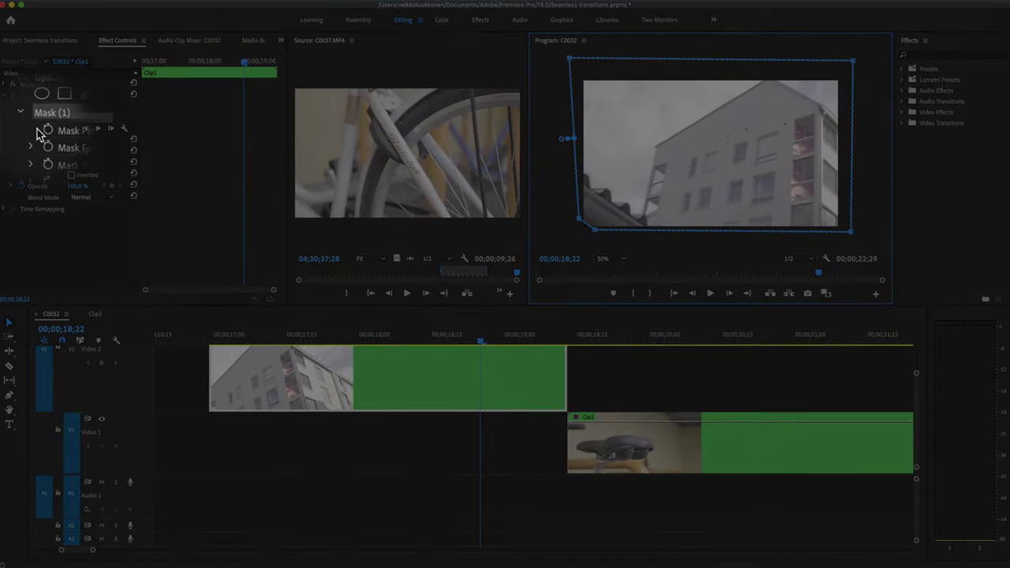
Step: Enable Mask Path keyframing and move the lower-left and bottom mask points along the ledge
{"action": "left_click", "coordinate": [44, 132]}
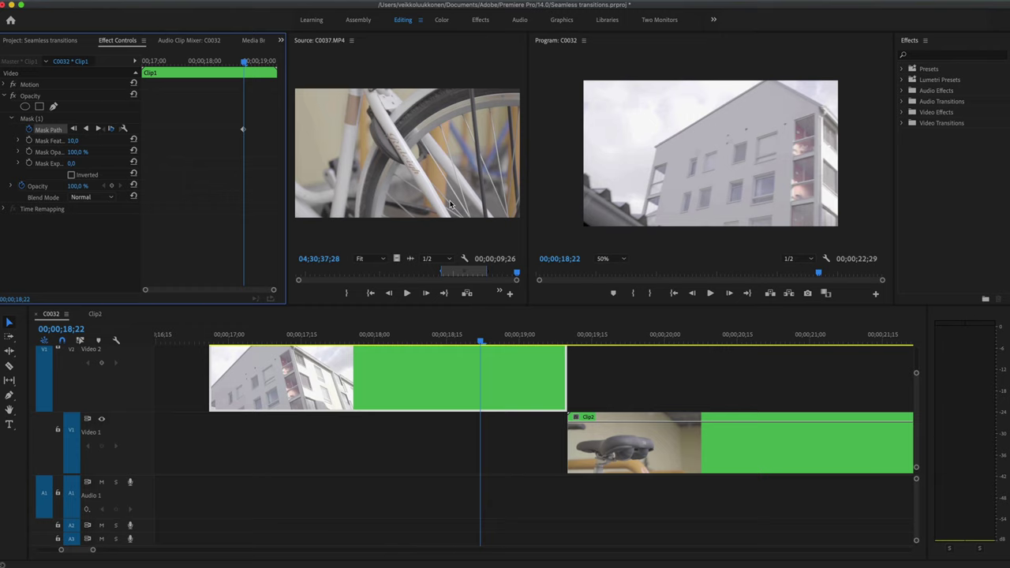
{"action": "key", "text": "Right"}
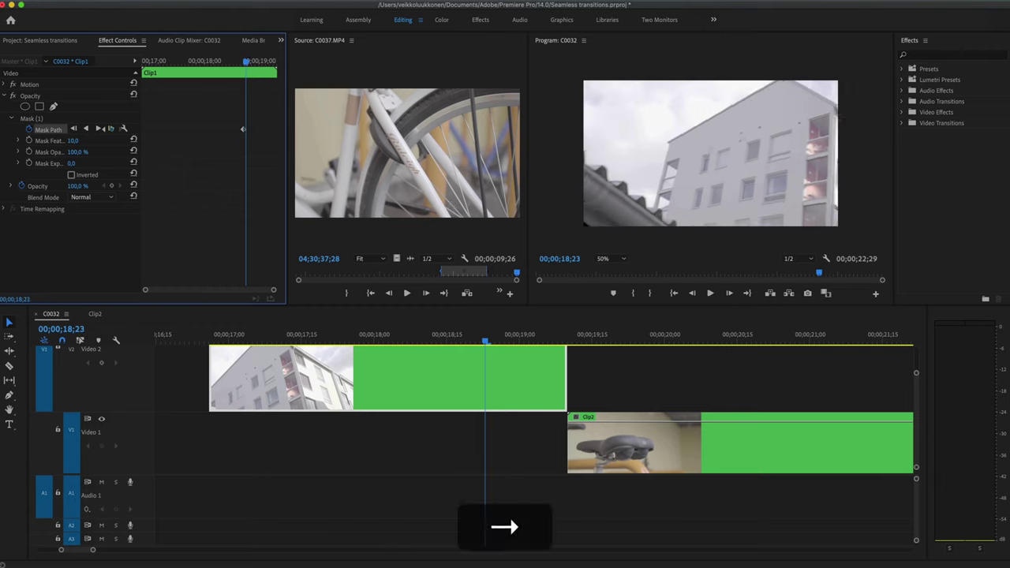
{"action": "left_click", "coordinate": [32, 118]}
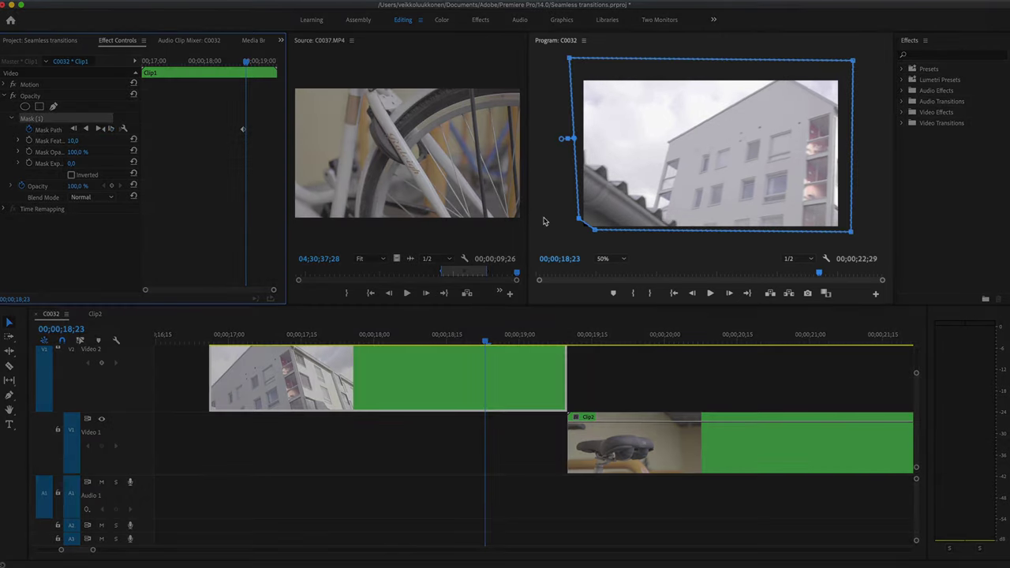
{"action": "left_click_drag", "start_coordinate": [594, 228], "coordinate": [582, 199]}
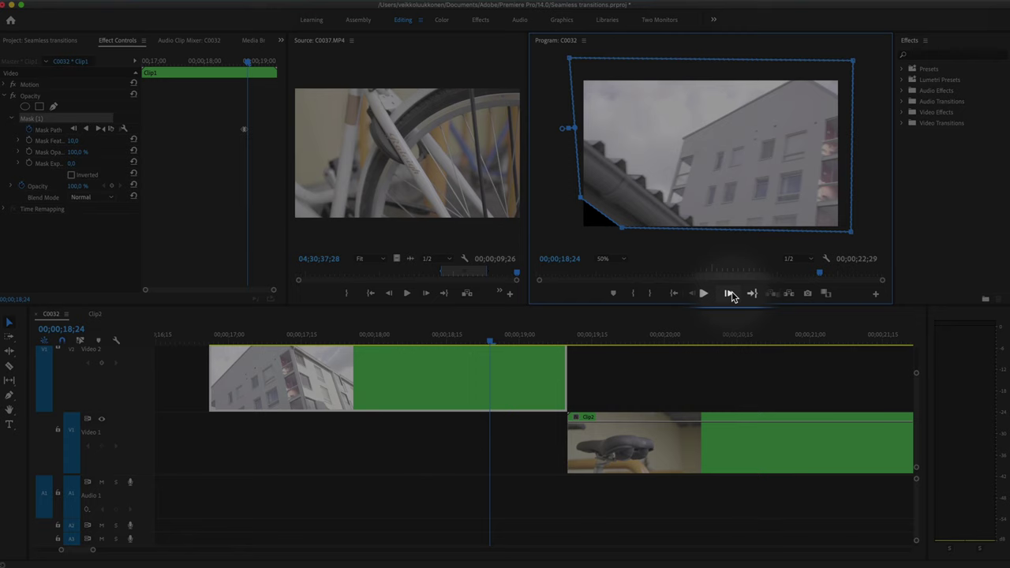
{"action": "left_click", "coordinate": [729, 293]}
{"action": "left_click_drag", "start_coordinate": [622, 229], "coordinate": [649, 228]}
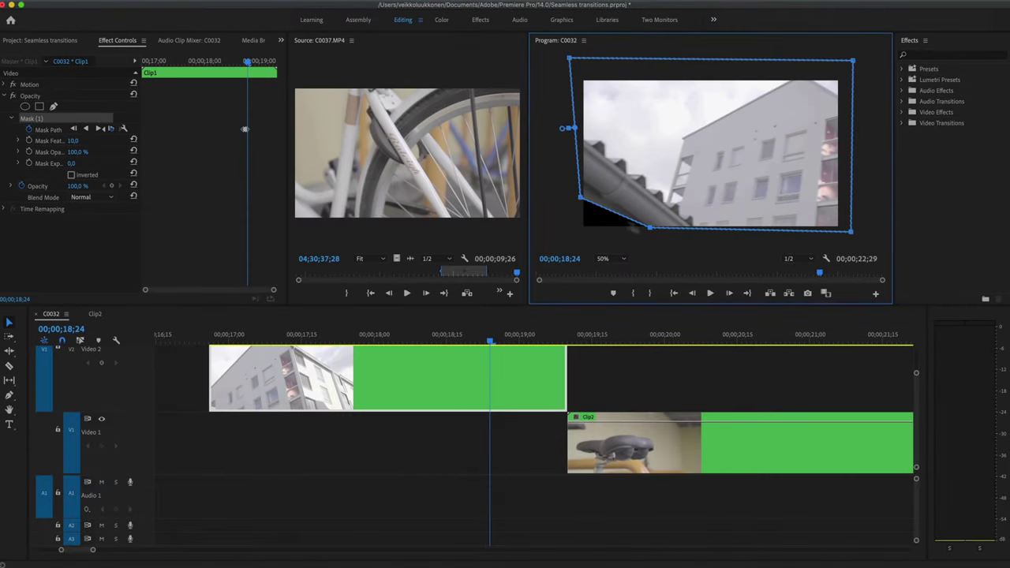
{"action": "left_click_drag", "start_coordinate": [582, 198], "coordinate": [578, 177]}
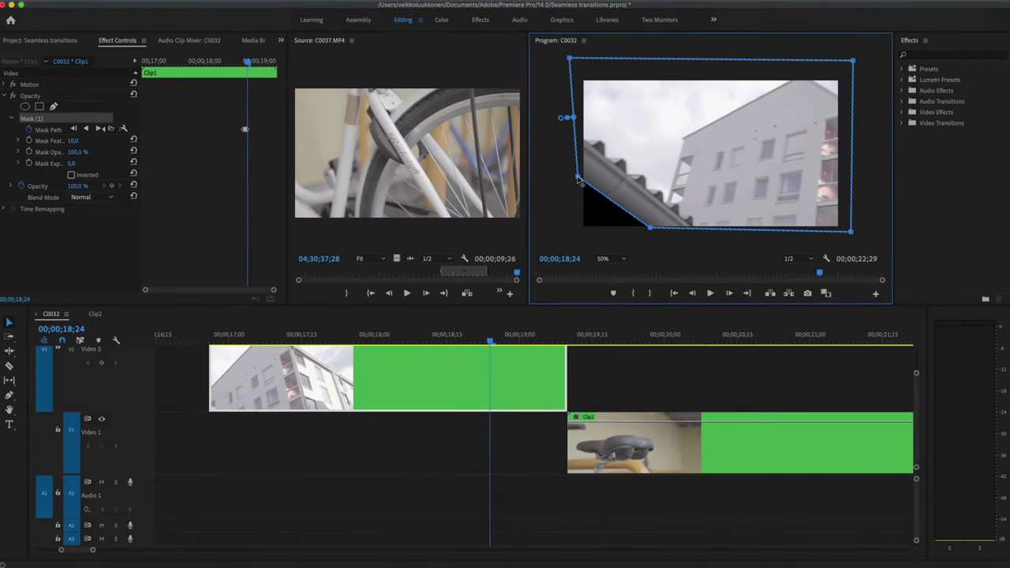
Step: Step back and forth a few frames to check the mask against the ledge
{"action": "key", "text": "Left"}
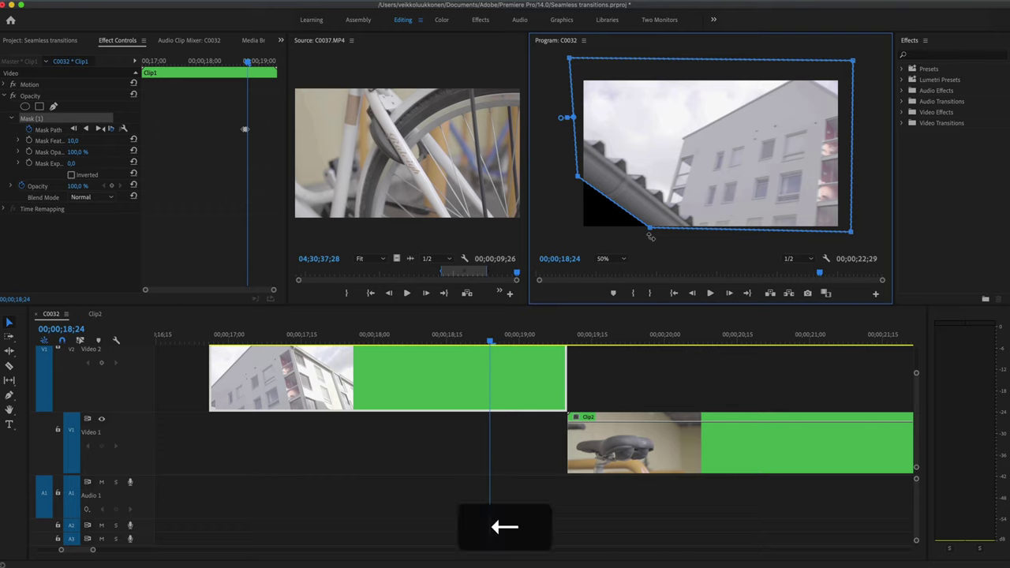
{"action": "left_click", "coordinate": [692, 292]}
{"action": "left_click", "coordinate": [692, 293]}
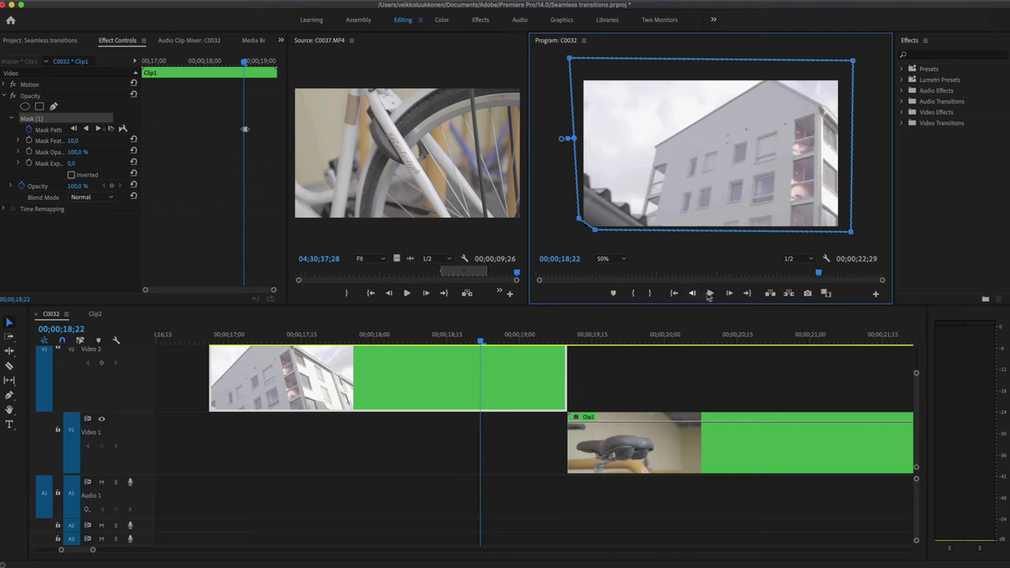
{"action": "left_click", "coordinate": [730, 293]}
{"action": "left_click", "coordinate": [731, 293]}
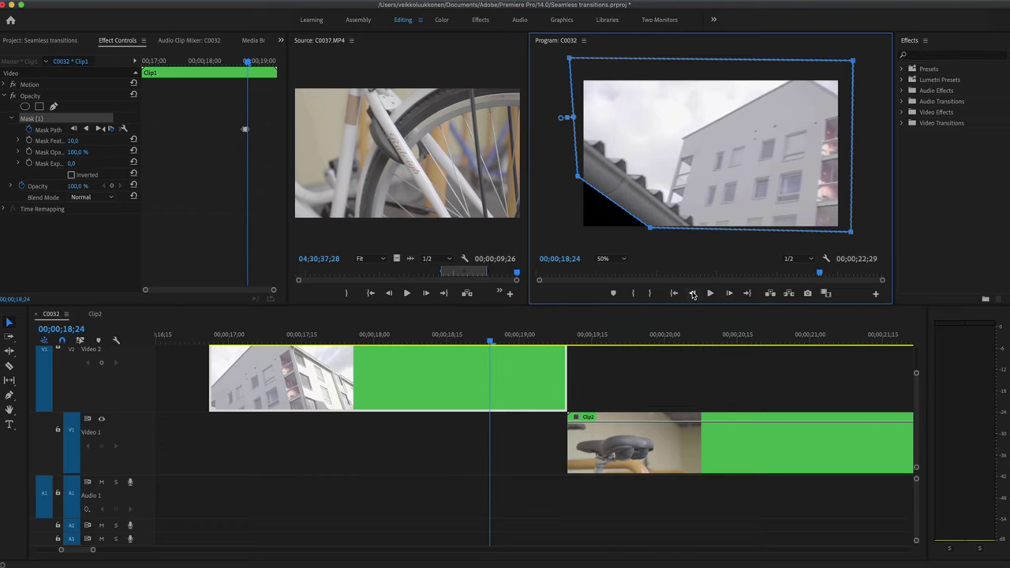
{"action": "left_click", "coordinate": [692, 293]}
{"action": "left_click", "coordinate": [692, 293]}
{"action": "left_click", "coordinate": [731, 293]}
{"action": "left_click", "coordinate": [731, 293]}
{"action": "left_click", "coordinate": [731, 292]}
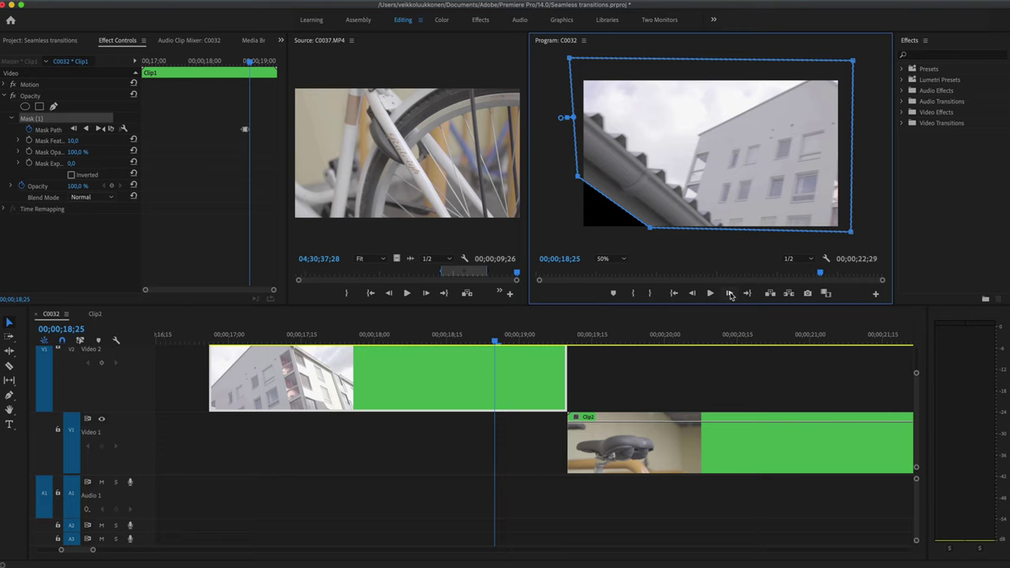
Step: Frame by frame, drag mask points right and up to track the sweeping ledge, then scrub back
{"action": "left_click_drag", "start_coordinate": [654, 232], "coordinate": [741, 229]}
{"action": "key", "text": "Right"}
{"action": "left_click_drag", "start_coordinate": [578, 176], "coordinate": [629, 67]}
{"action": "key", "text": "Right"}
{"action": "key", "text": "Right"}
{"action": "key", "text": "Right"}
{"action": "key", "text": "Right"}
{"action": "key", "text": "Right"}
{"action": "key", "text": "Right"}
{"action": "left_click_drag", "start_coordinate": [827, 229], "coordinate": [840, 169]}
{"action": "key", "text": "Right"}
{"action": "left_click_drag", "start_coordinate": [689, 71], "coordinate": [778, 73]}
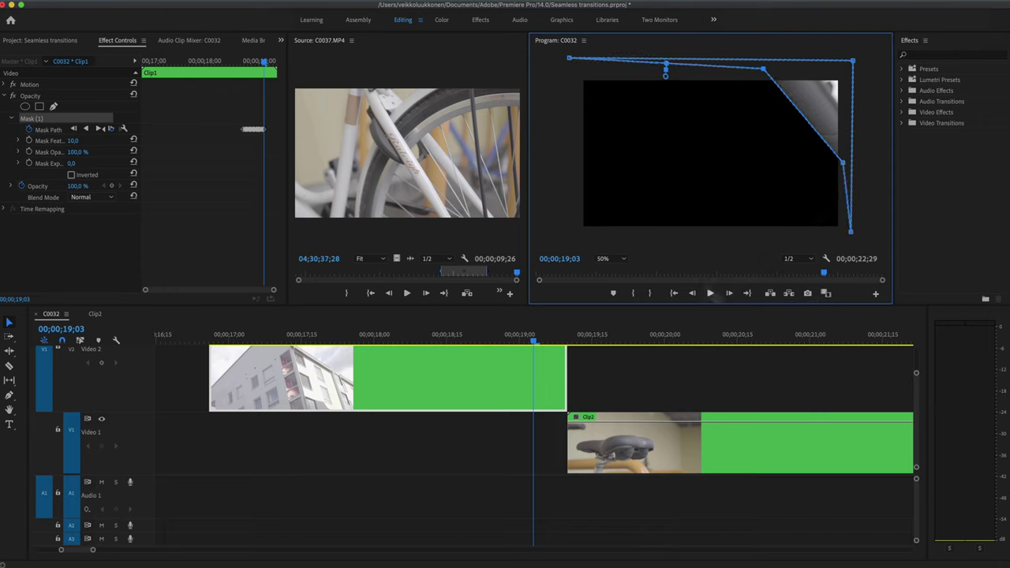
{"action": "key", "text": "Right"}
{"action": "left_click_drag", "start_coordinate": [629, 65], "coordinate": [677, 63]}
{"action": "left_click_drag", "start_coordinate": [787, 71], "coordinate": [818, 74]}
{"action": "left_click_drag", "start_coordinate": [539, 341], "coordinate": [480, 345]}
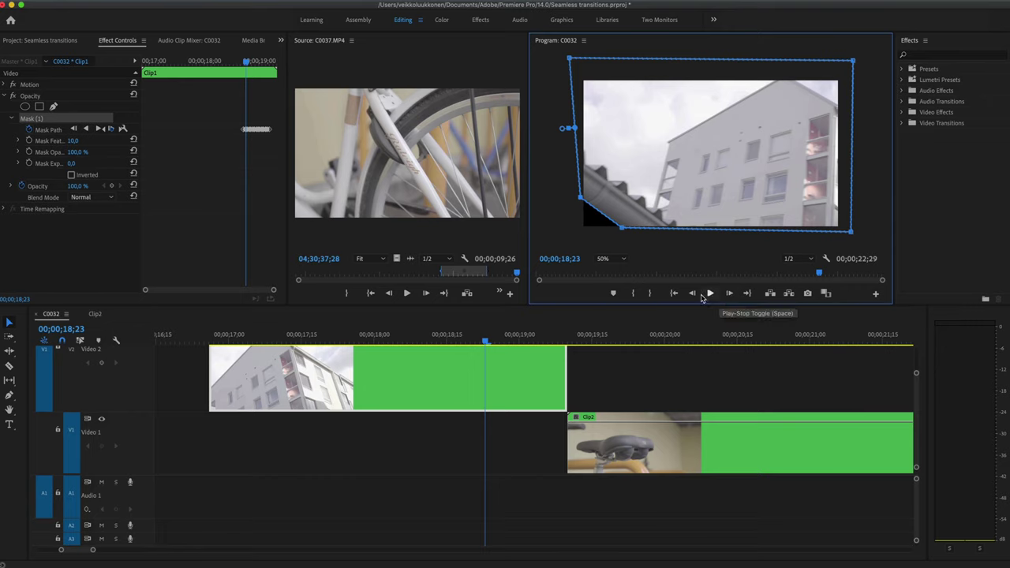
Step: At 18;21, pull the mask's lower-left corner down along the ledge and check later frames
{"action": "left_click", "coordinate": [694, 293]}
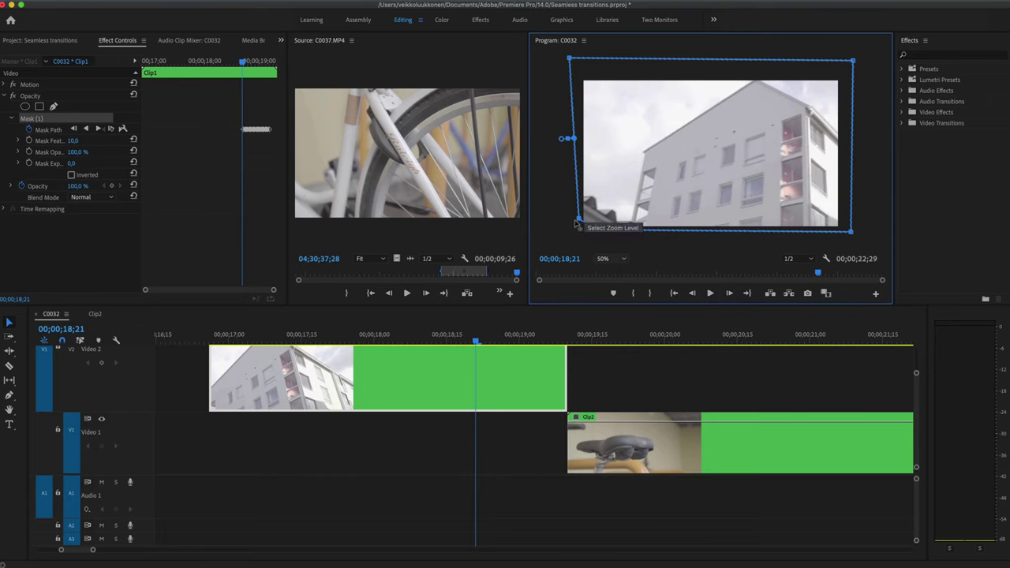
{"action": "left_click_drag", "start_coordinate": [578, 222], "coordinate": [573, 232]}
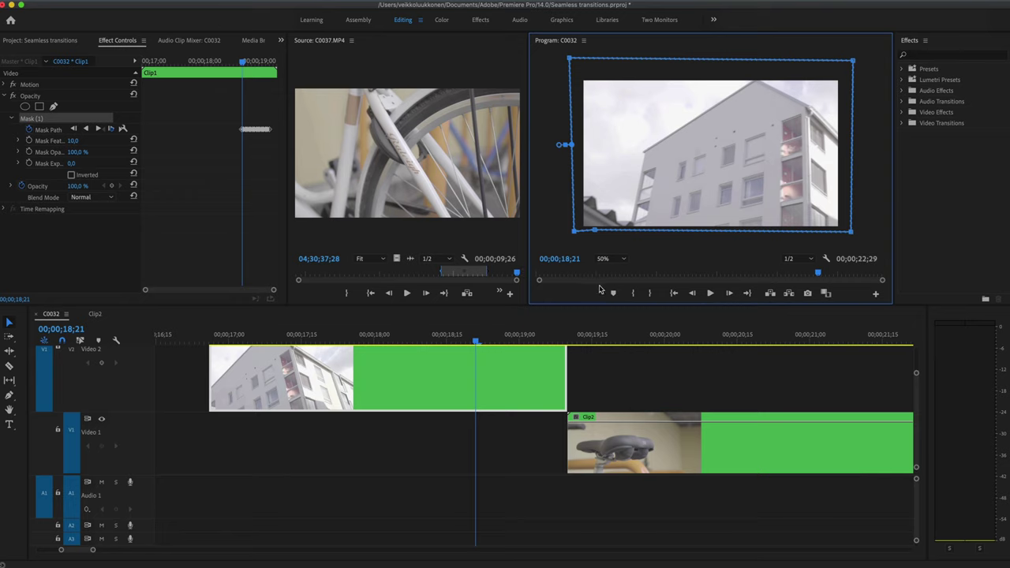
{"action": "left_click", "coordinate": [729, 293]}
{"action": "left_click", "coordinate": [729, 293]}
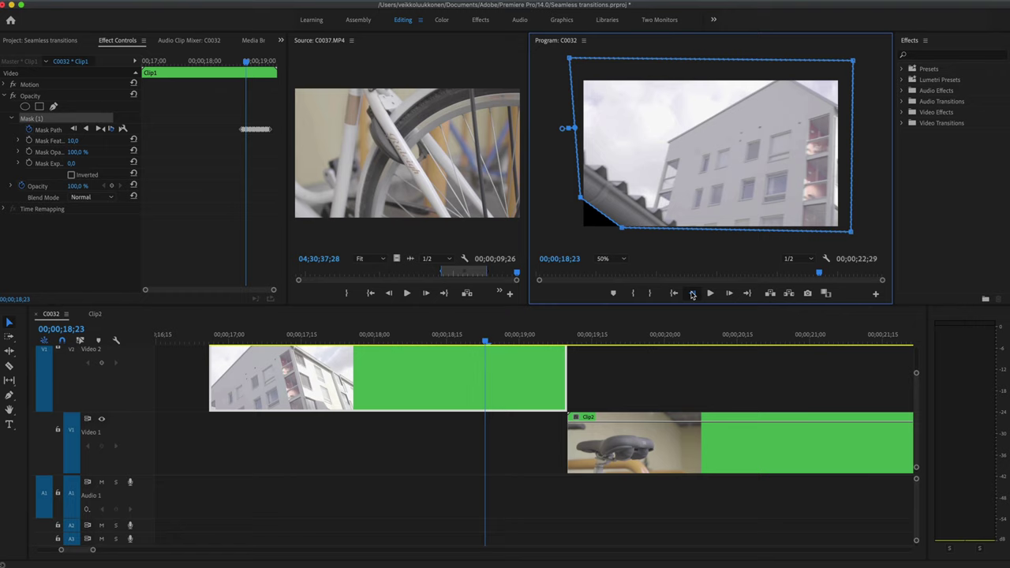
Step: Slide Clip2 about 8 frames earlier to start near 18;22 and preview the overlap
{"action": "left_click", "coordinate": [692, 294]}
{"action": "left_click_drag", "start_coordinate": [658, 420], "coordinate": [572, 433]}
{"action": "left_click_drag", "start_coordinate": [465, 341], "coordinate": [518, 355]}
Step: Widen Clip1's mask feather to 52,0 and play from 18;15 to check the softened edge
{"action": "left_click", "coordinate": [505, 354]}
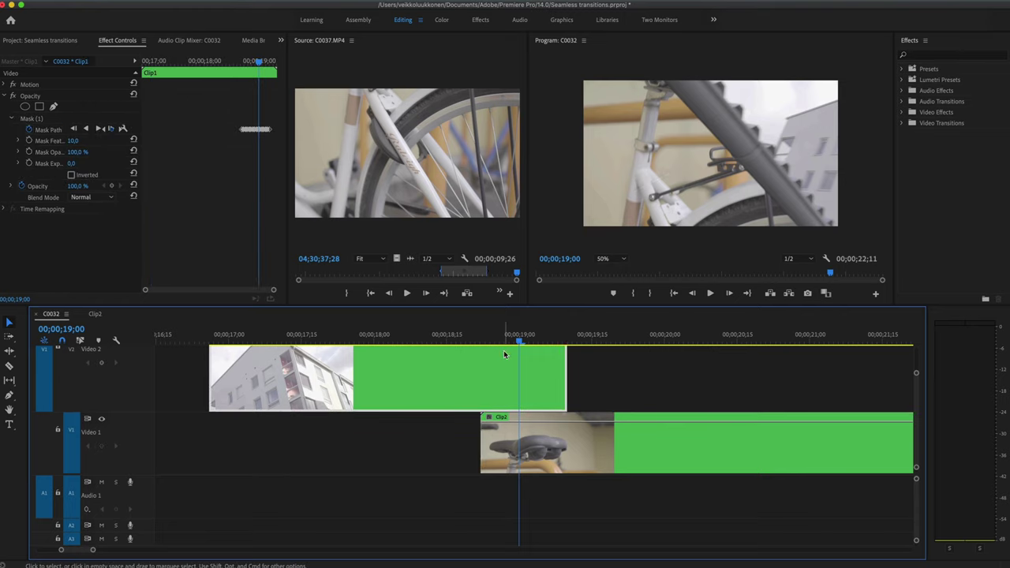
{"action": "left_click", "coordinate": [39, 119]}
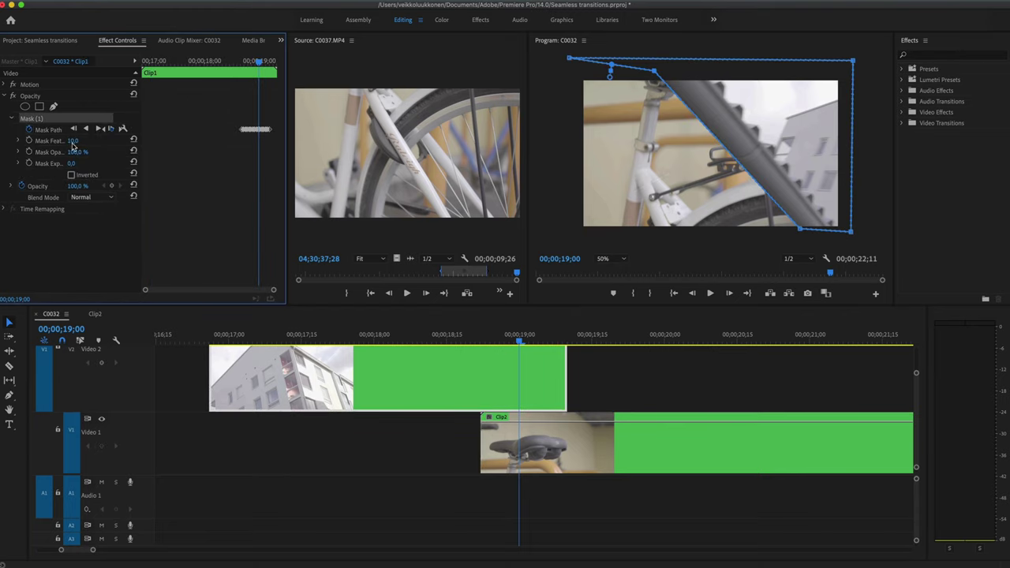
{"action": "left_click_drag", "start_coordinate": [610, 76], "coordinate": [609, 82]}
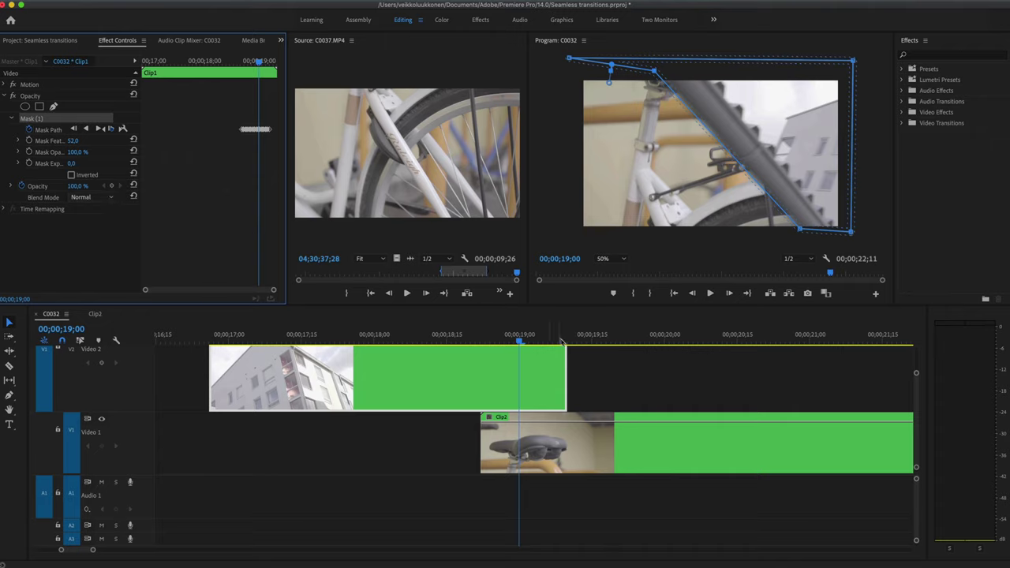
{"action": "left_click", "coordinate": [447, 337]}
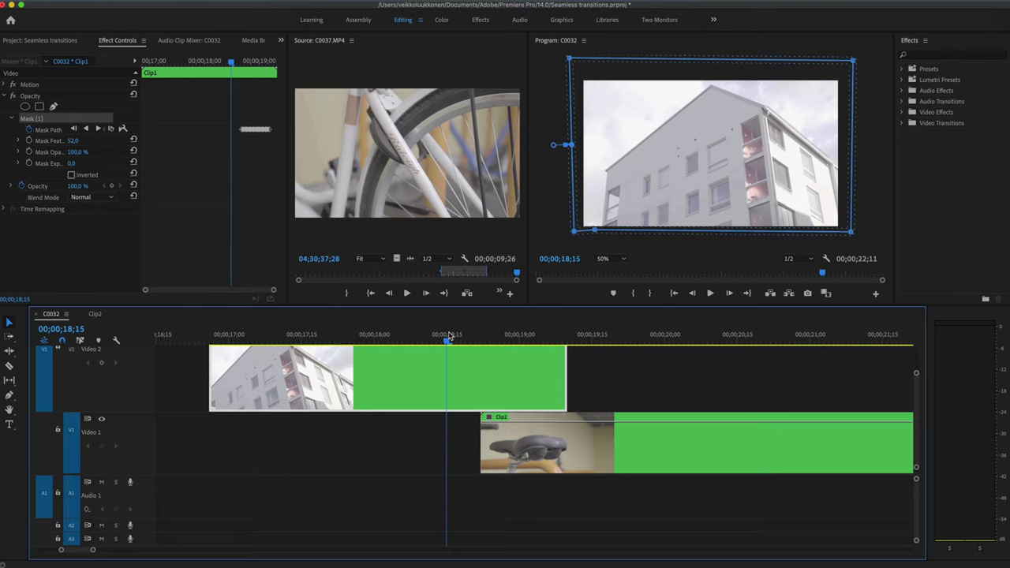
{"action": "left_click", "coordinate": [425, 448]}
{"action": "key", "text": "space"}
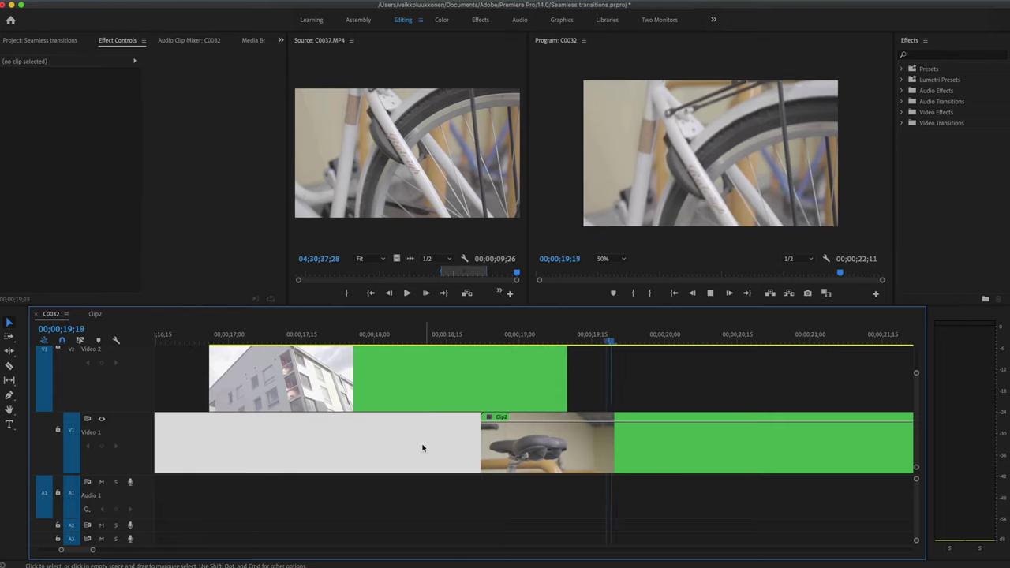
Step: Replay the masked transition from about 17;00 three times, then open the nested Clip1 sequence
{"action": "key", "text": "space"}
{"action": "left_click", "coordinate": [207, 334]}
{"action": "key", "text": "space"}
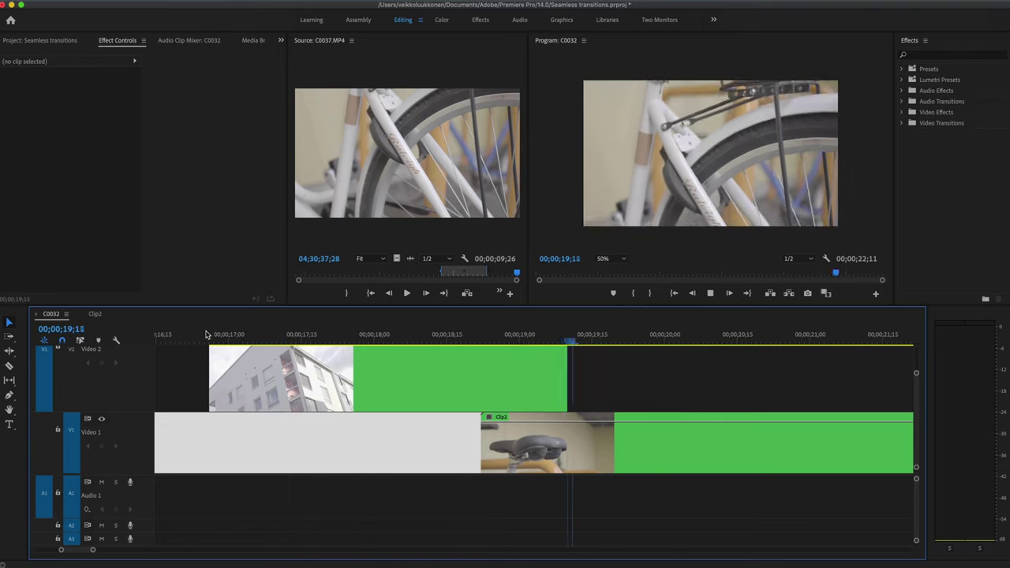
{"action": "key", "text": "space"}
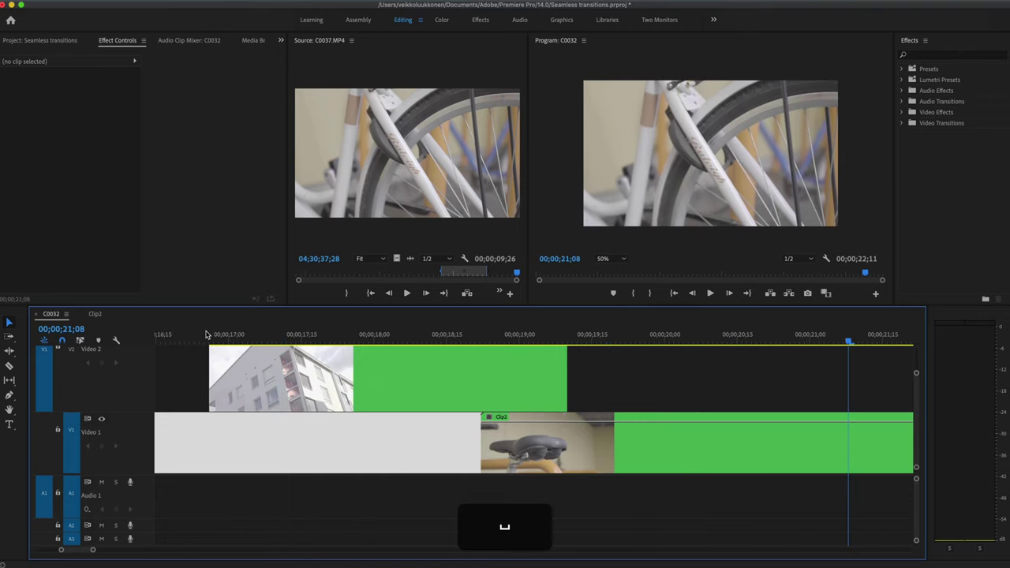
{"action": "left_click", "coordinate": [227, 334]}
{"action": "key", "text": "space"}
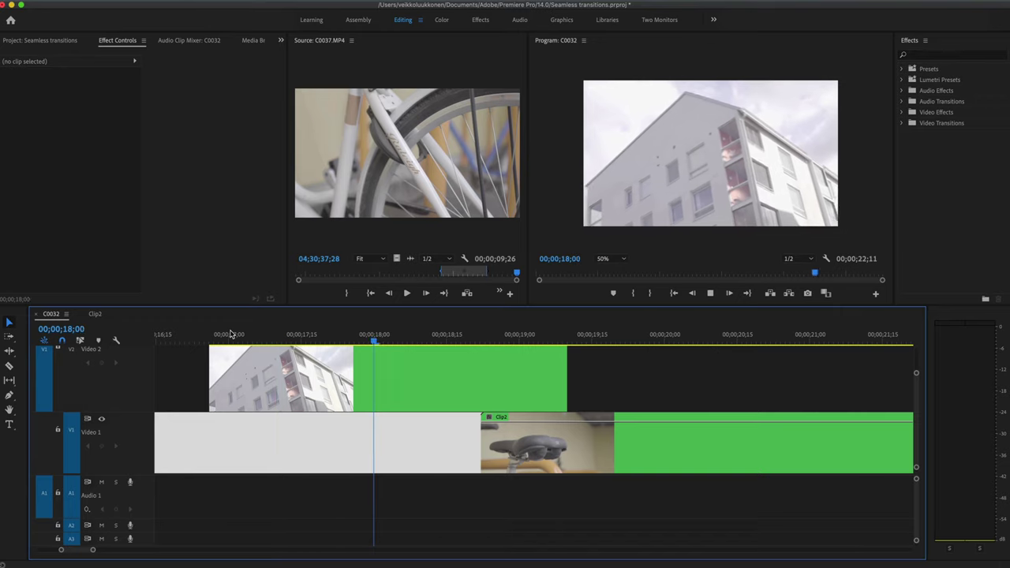
{"action": "key", "text": "space"}
{"action": "left_click", "coordinate": [230, 335]}
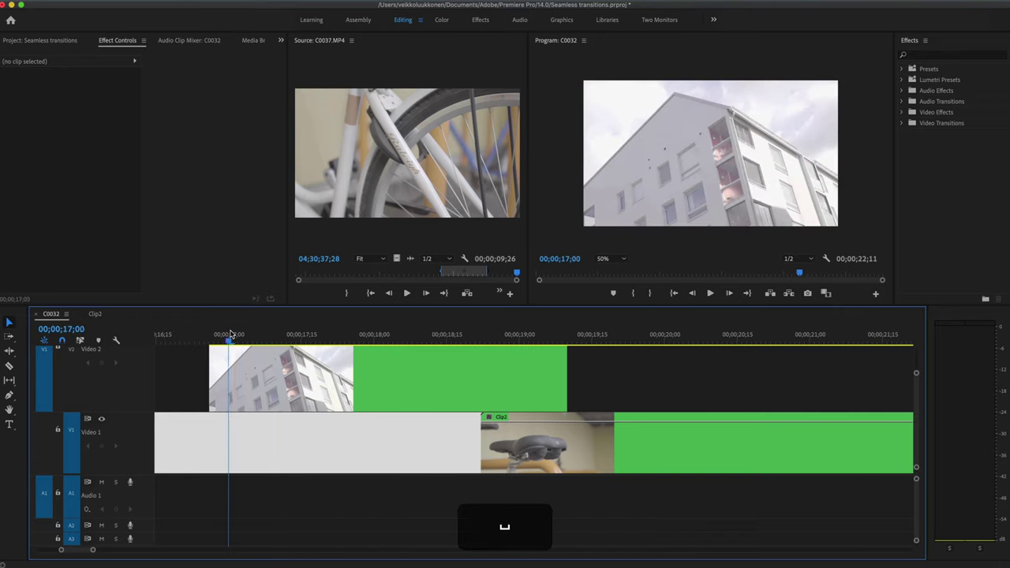
{"action": "key", "text": "space"}
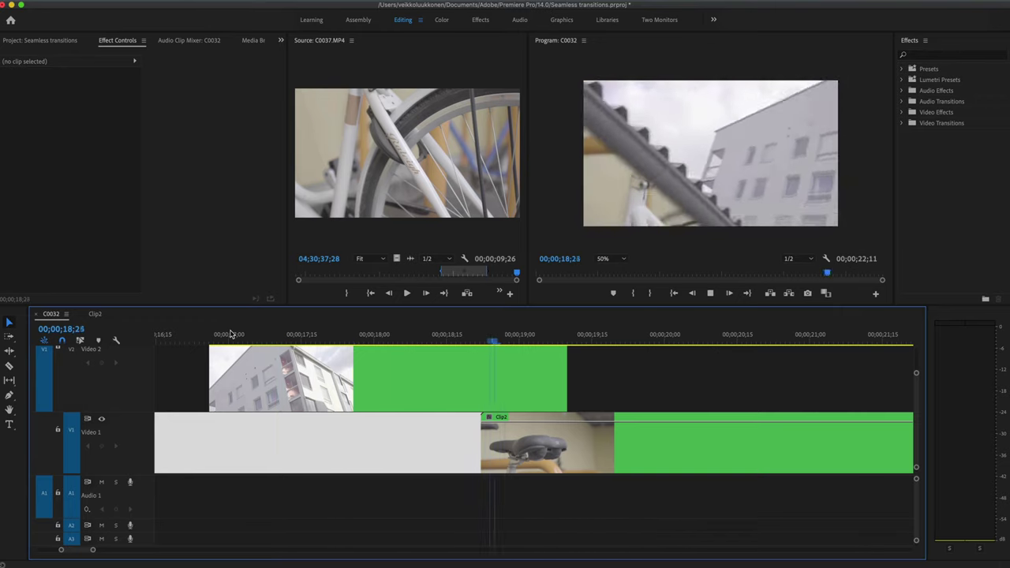
{"action": "key", "text": "space"}
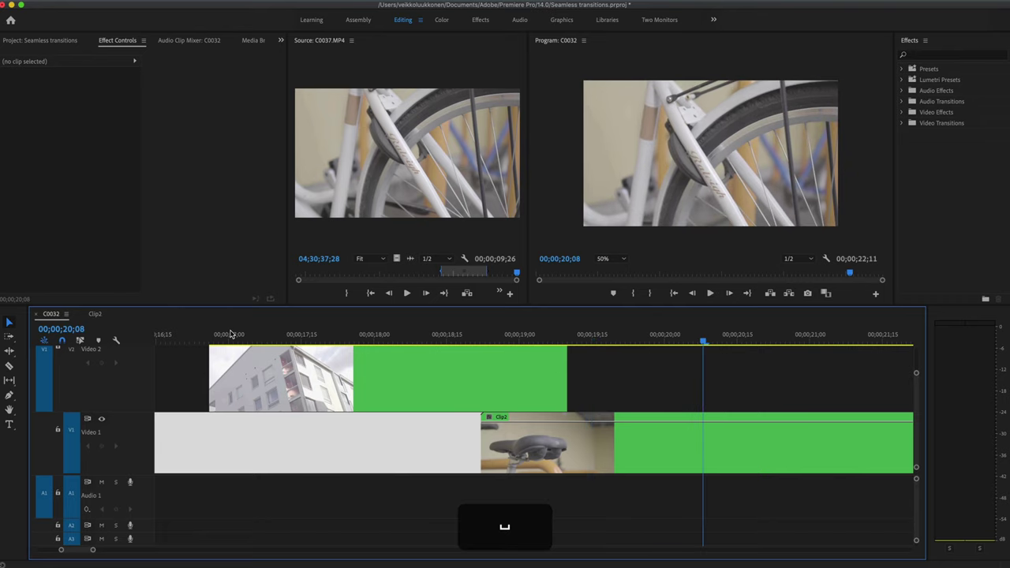
{"action": "left_click", "coordinate": [452, 409]}
{"action": "double_click", "coordinate": [464, 391]}
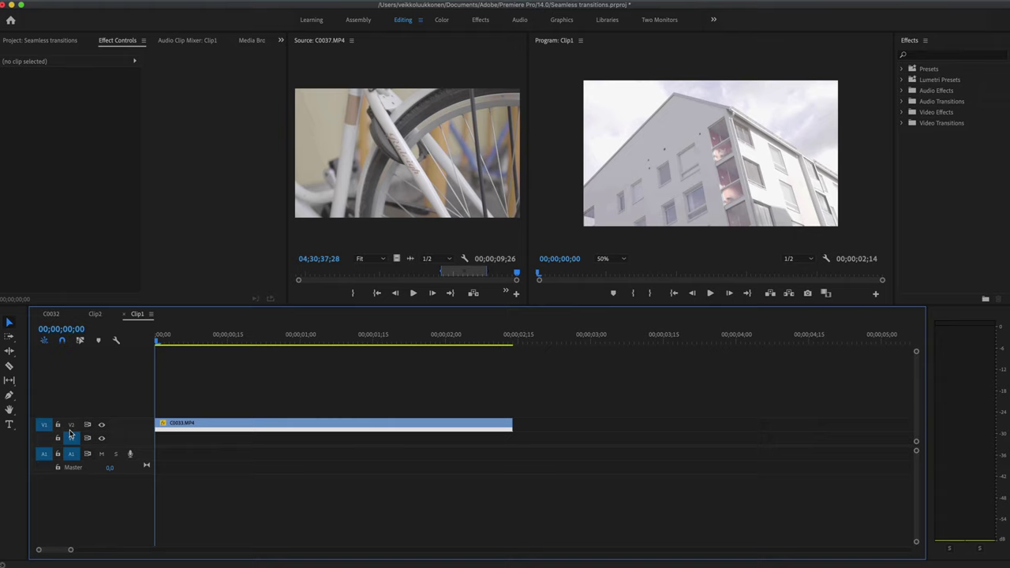
Step: Drag Clip2's speed-ramp keyframe earlier after undoing a trial move in Clip1, then return to C0032
{"action": "left_click_drag", "start_coordinate": [70, 419], "coordinate": [69, 371]}
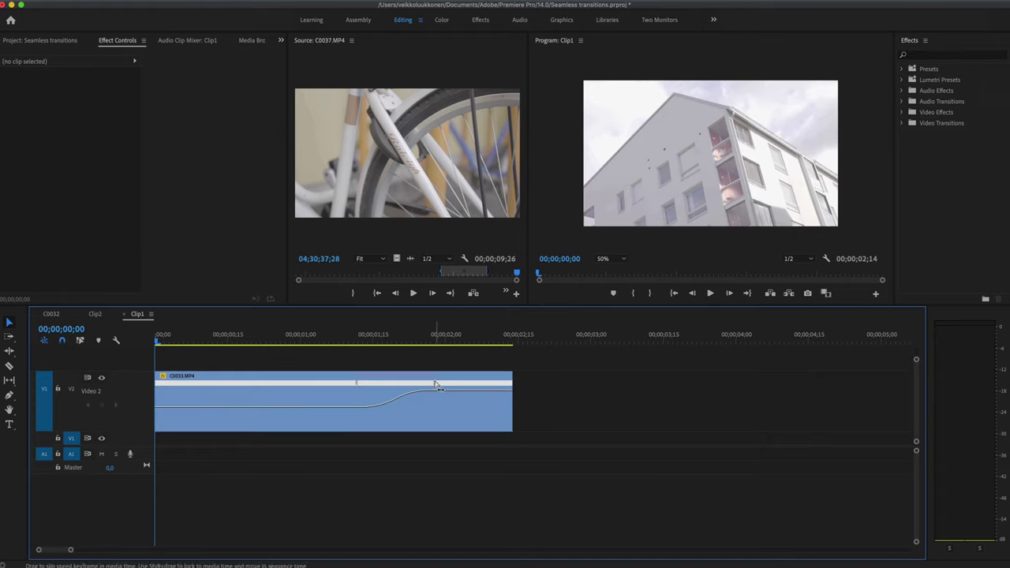
{"action": "left_click_drag", "start_coordinate": [436, 385], "coordinate": [457, 385]}
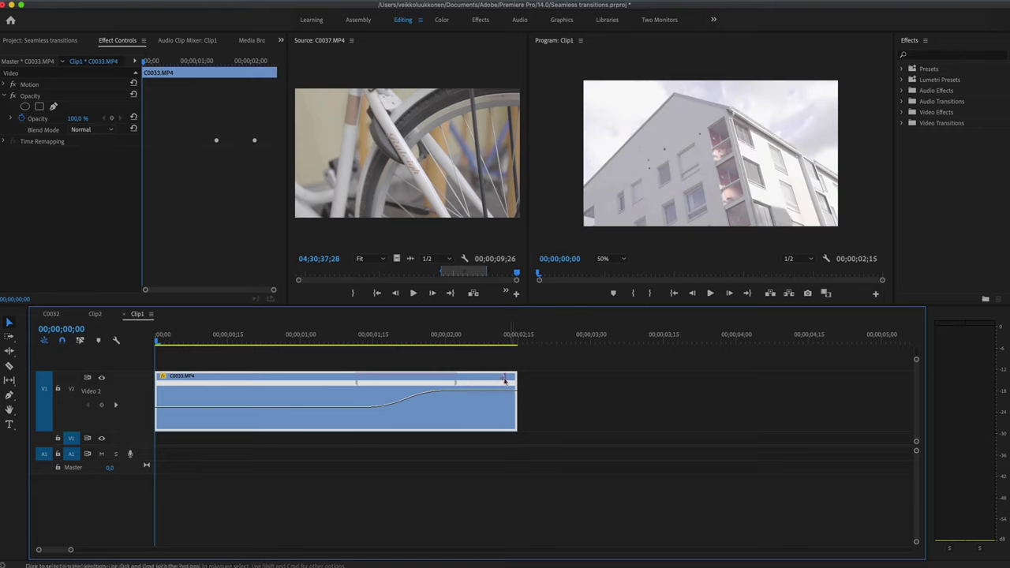
{"action": "key", "text": "super+z"}
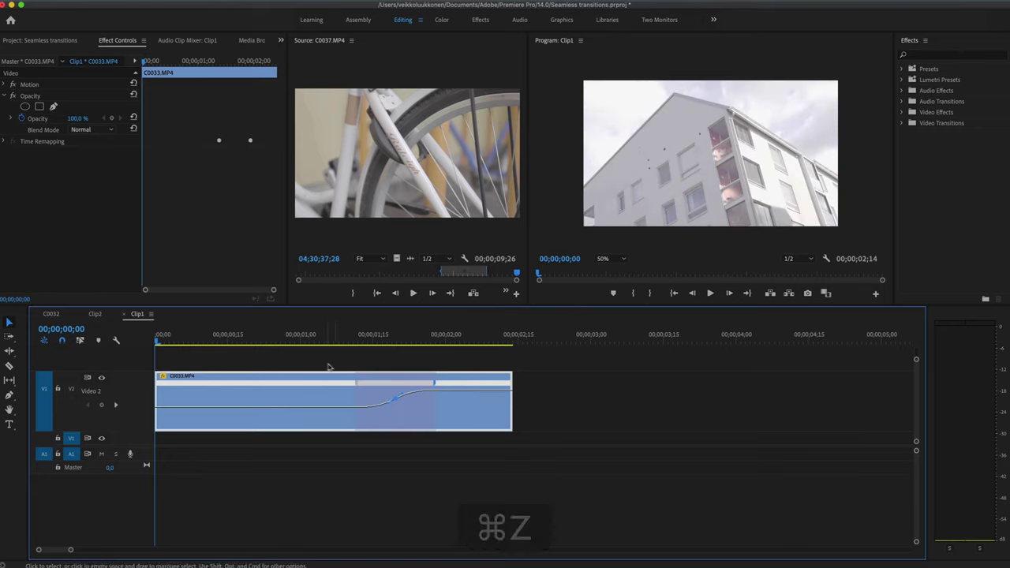
{"action": "left_click", "coordinate": [94, 313]}
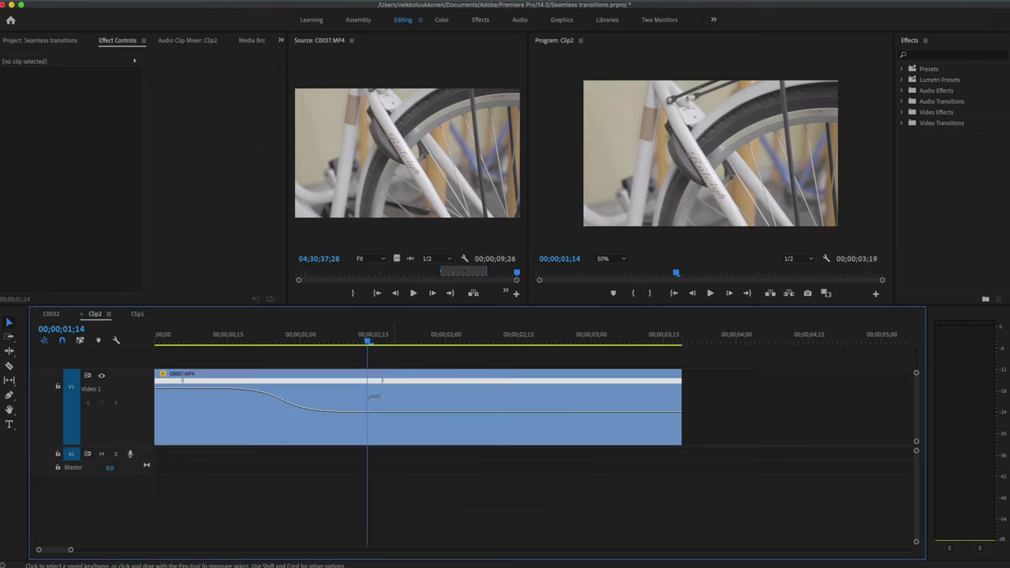
{"action": "left_click_drag", "start_coordinate": [384, 383], "coordinate": [357, 385]}
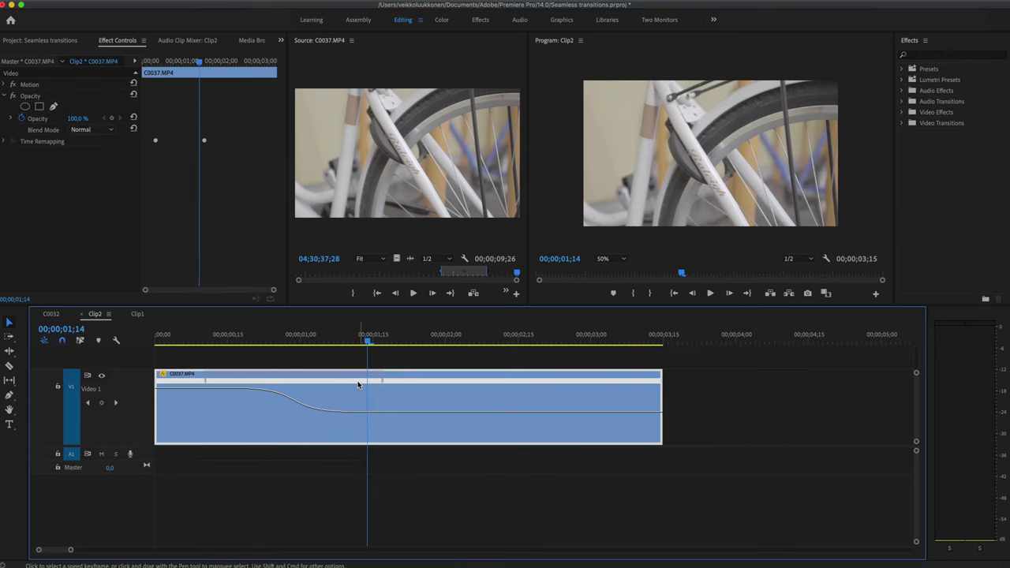
{"action": "left_click", "coordinate": [49, 314]}
Step: Play the bike transition from just before the cut, then zoom out to view the whole C0032 edit
{"action": "left_click", "coordinate": [197, 334]}
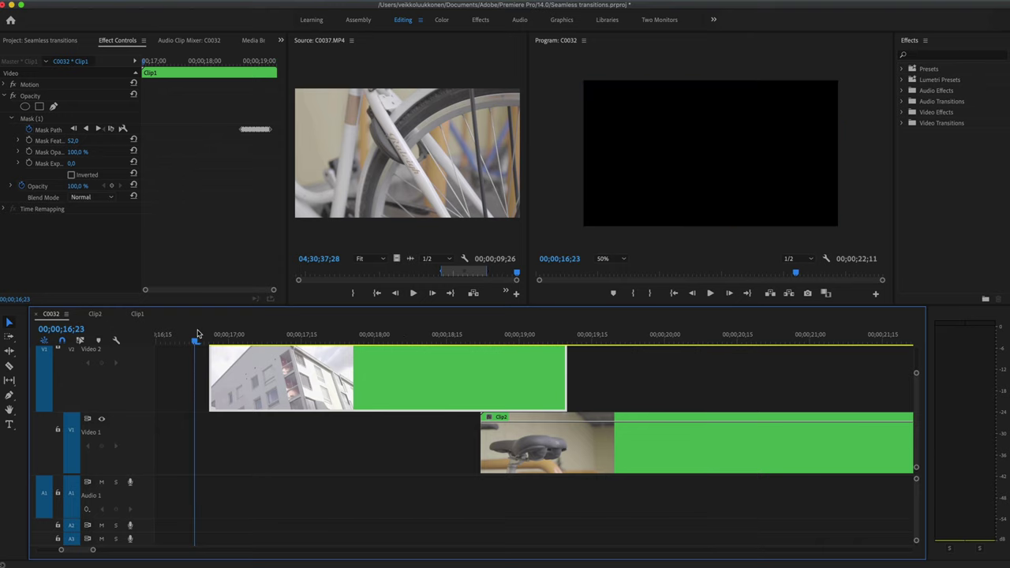
{"action": "key", "text": "space"}
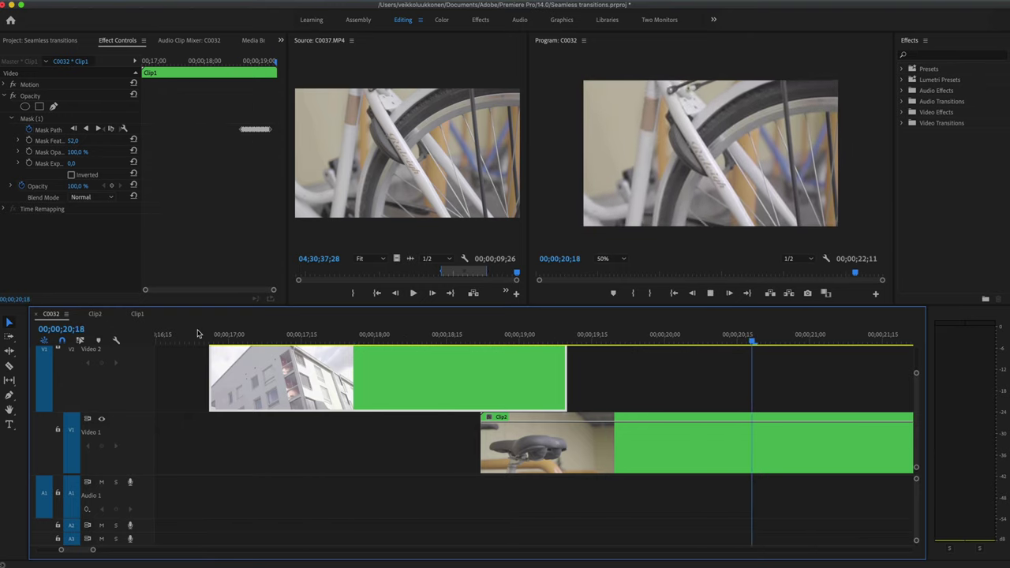
{"action": "key", "text": "space"}
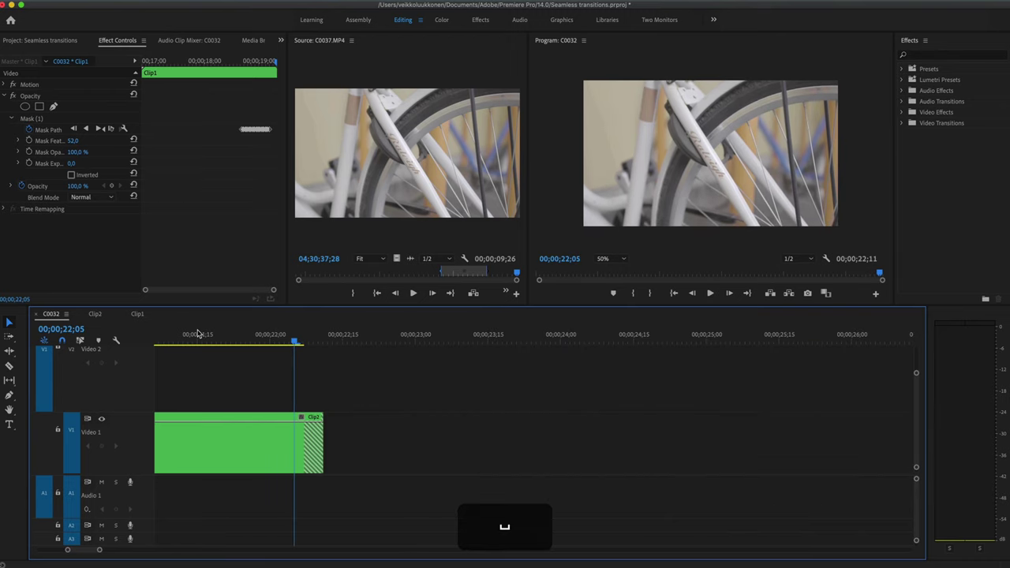
{"action": "scroll", "coordinate": [259, 419], "scroll_direction": "down", "scroll_amount": 3, "text": "alt"}
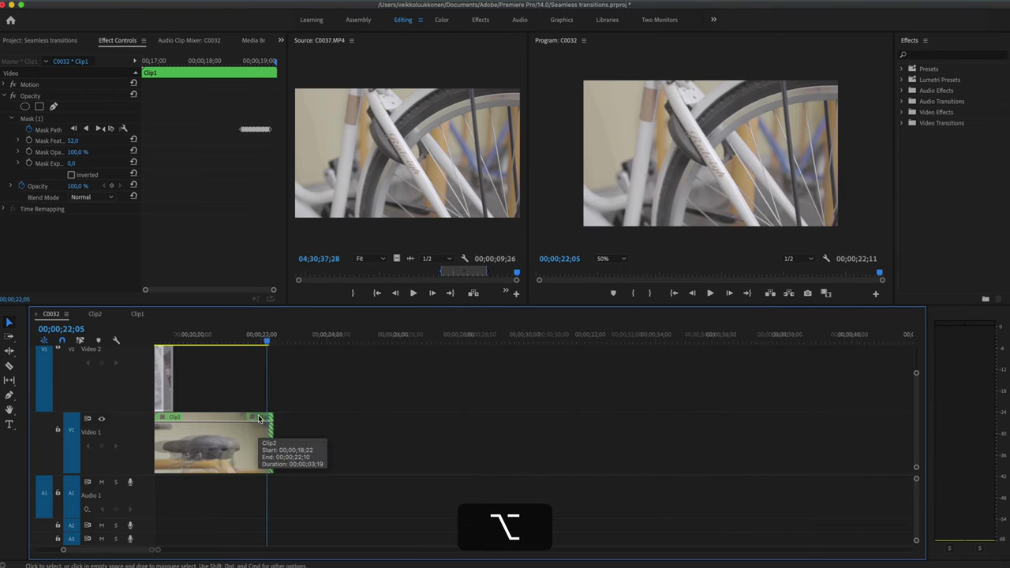
{"action": "scroll", "coordinate": [259, 418], "scroll_direction": "up", "scroll_amount": 2}
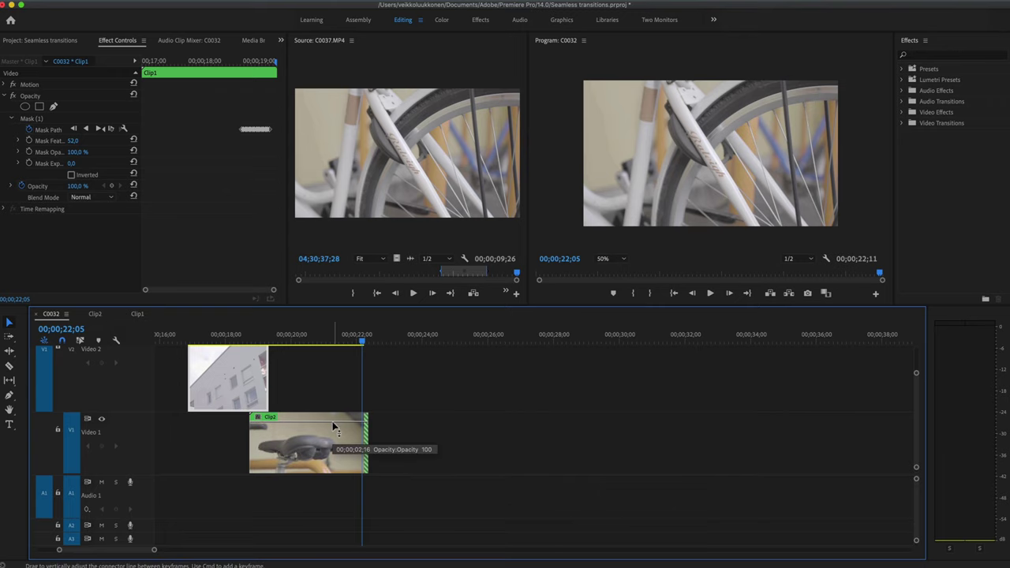
{"action": "scroll", "coordinate": [252, 403], "scroll_direction": "up", "scroll_amount": 10}
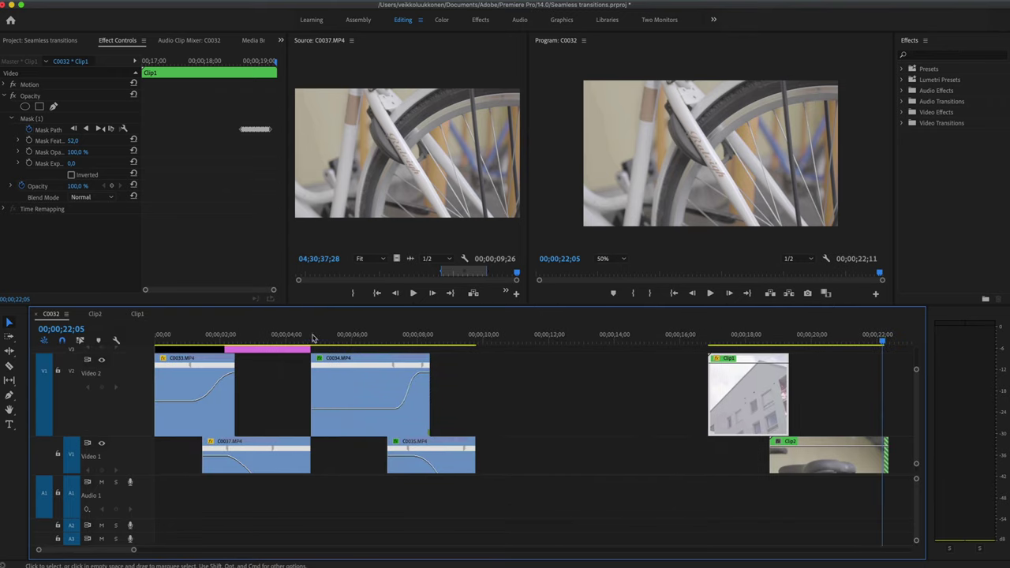
{"action": "left_click", "coordinate": [313, 337]}
{"action": "key", "text": "space"}
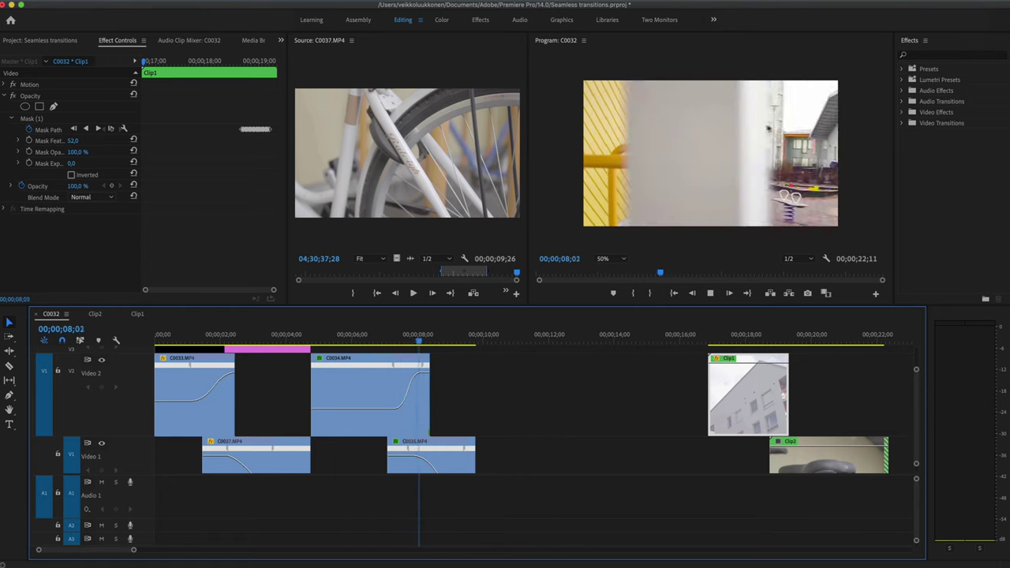
{"action": "key", "text": "space"}
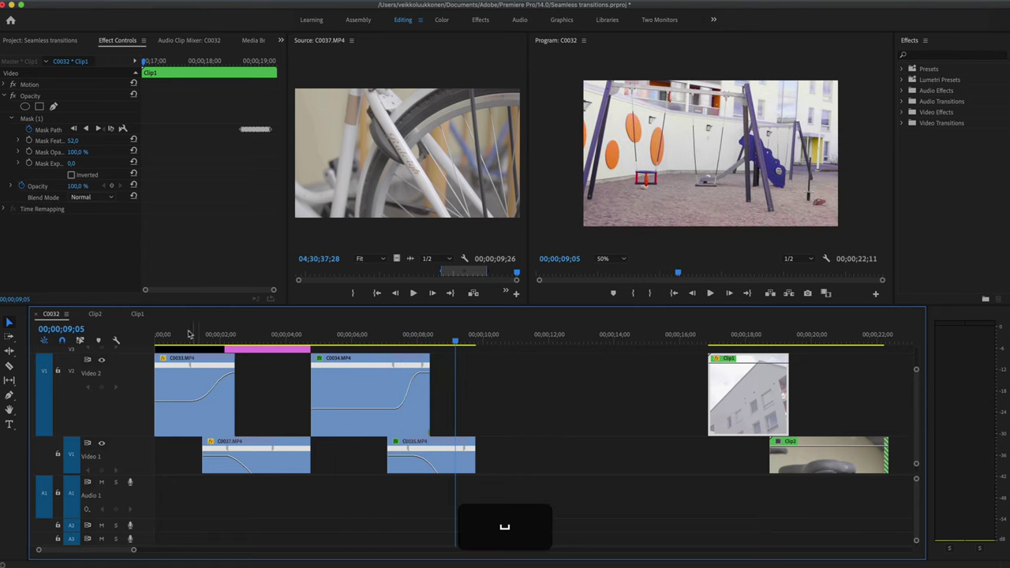
{"action": "left_click", "coordinate": [161, 336]}
{"action": "key", "text": "space"}
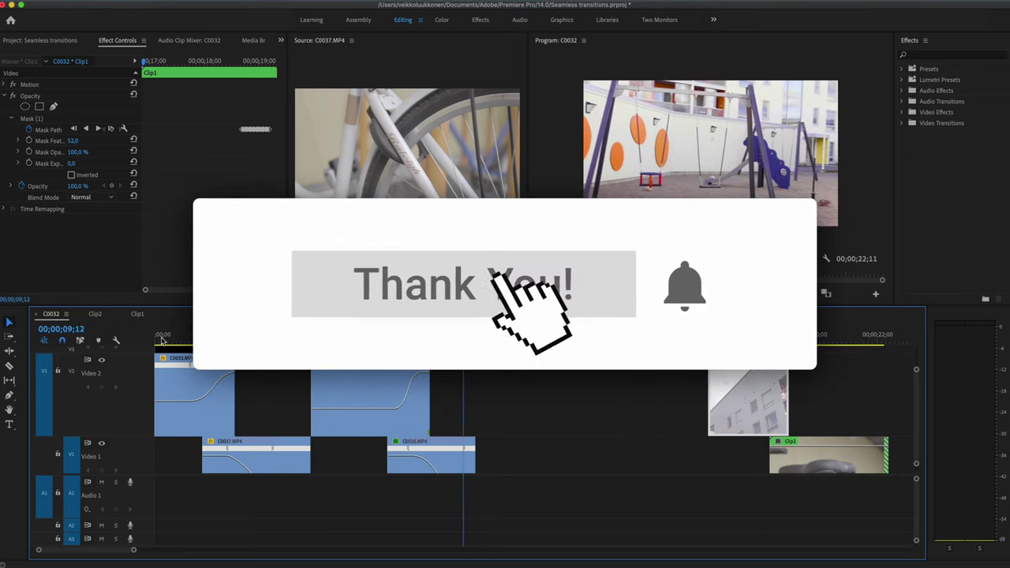
{"action": "key", "text": "space"}
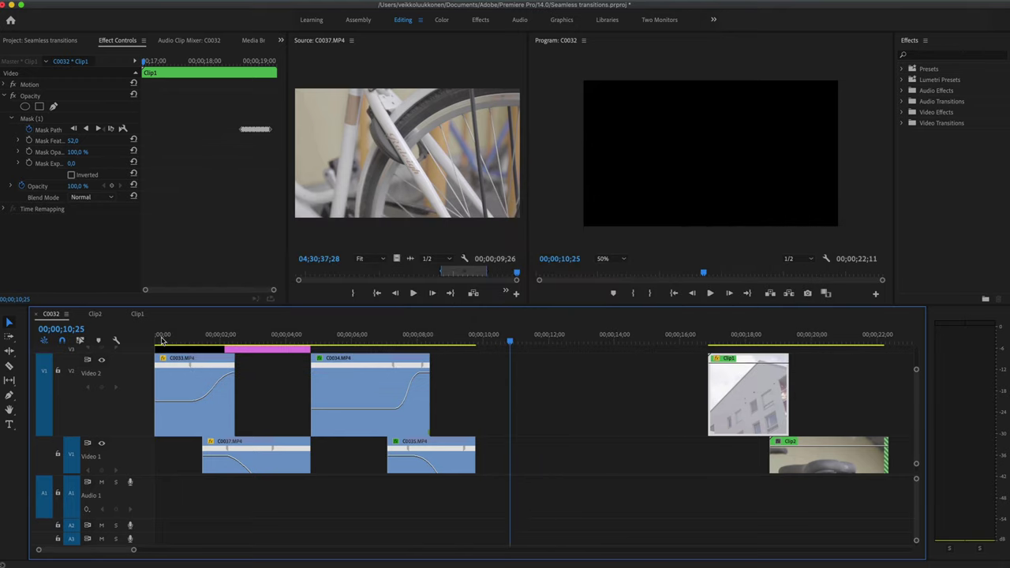
{"action": "left_click", "coordinate": [155, 340]}
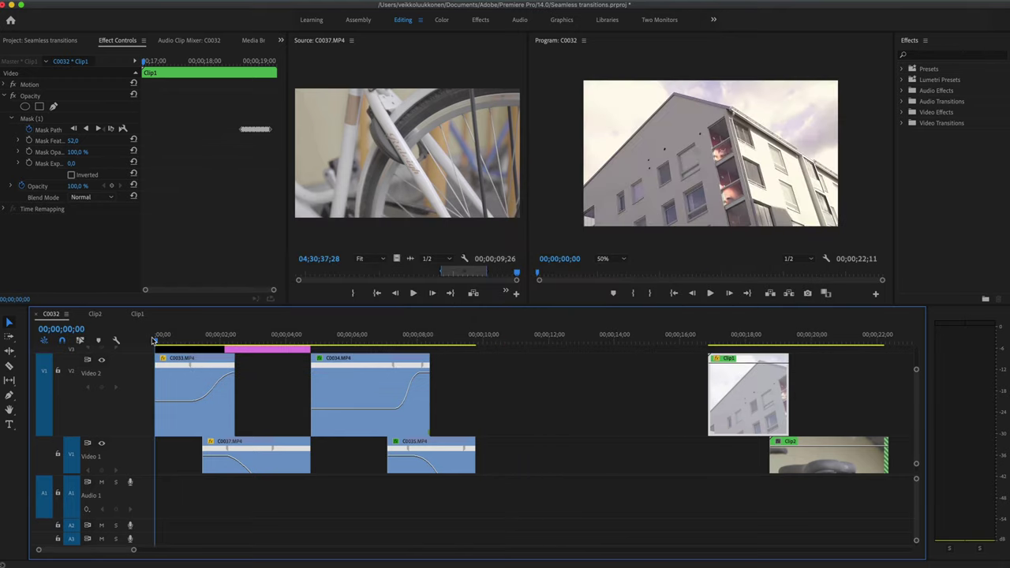